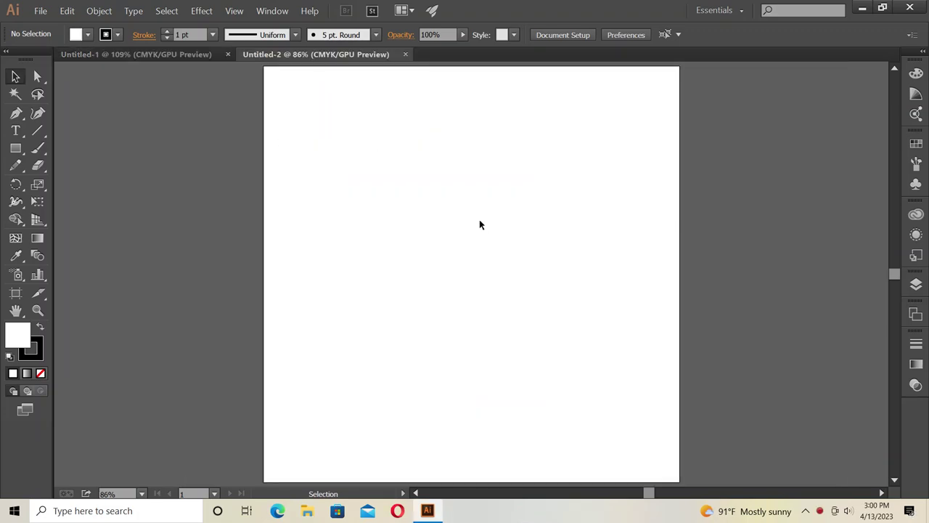
Draw the Pen path's arched top edge with a sharp top-right corner, then start down the right side
left_click(13, 115)
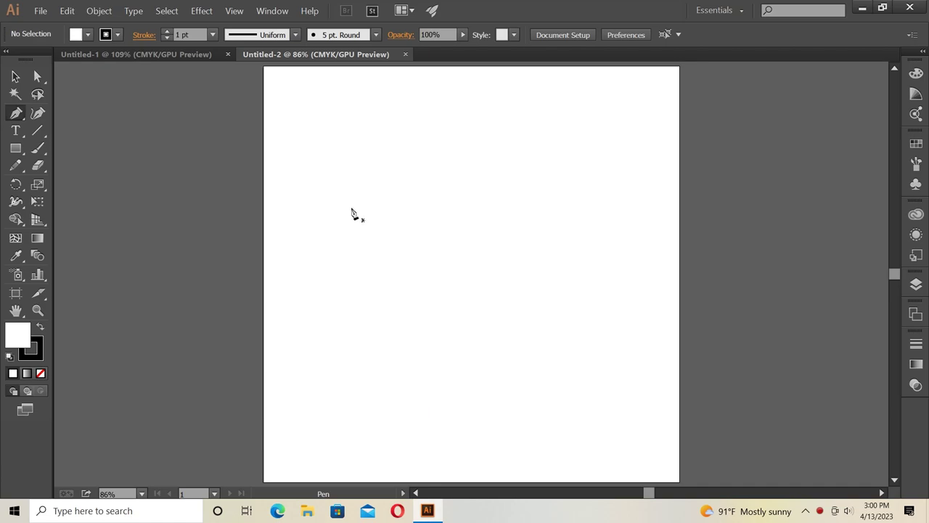
left_click(351, 229)
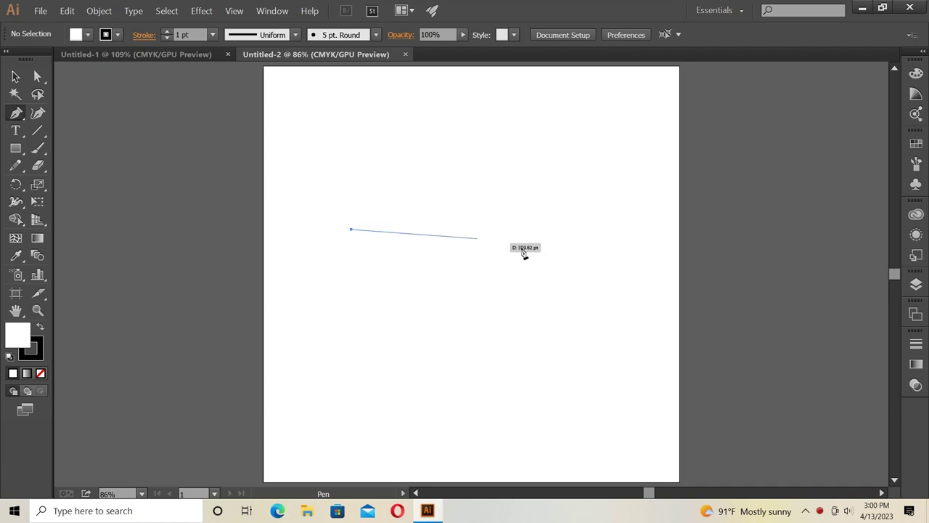
left_click(594, 229, "shift")
mouse_move(602, 232)
left_mouse_down()
mouse_move(670, 272)
mouse_move(717, 284)
left_mouse_up()
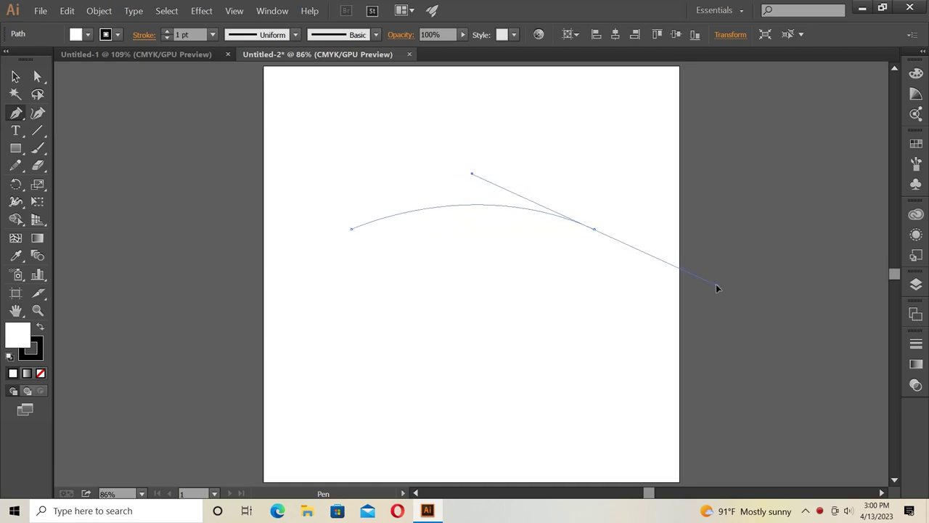
left_click(595, 230)
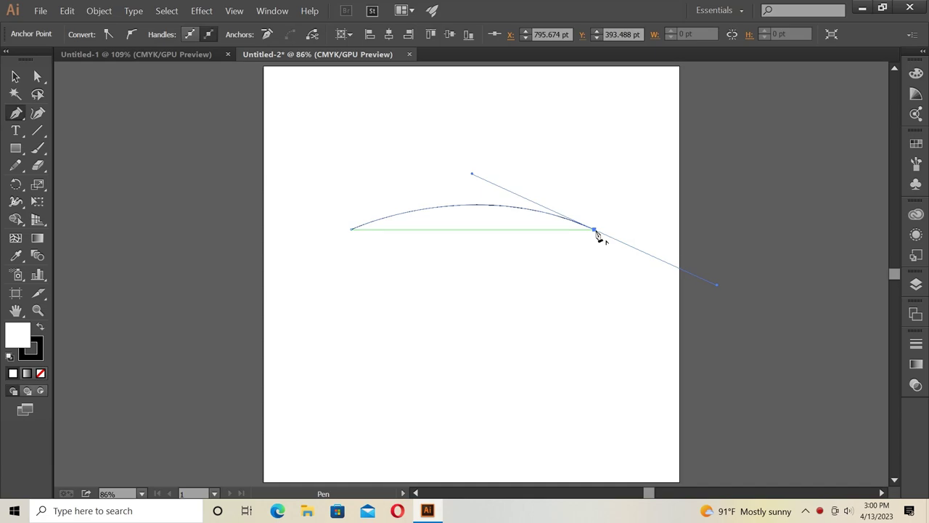
left_click_drag(605, 297, 592, 358)
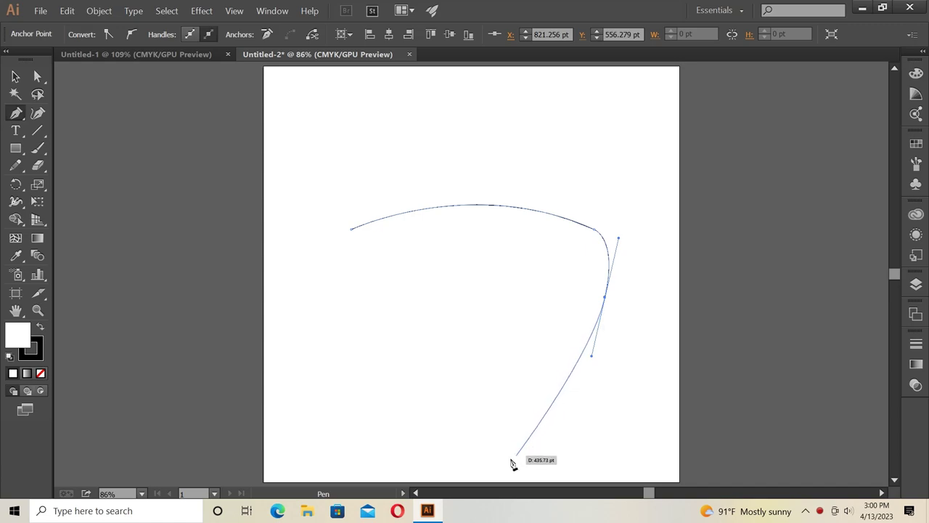
Curve the path to a rounded bottom tip, up the left side, and close it at the start
scroll(513, 459, "down", 1)
left_click_drag(497, 455, 472, 449)
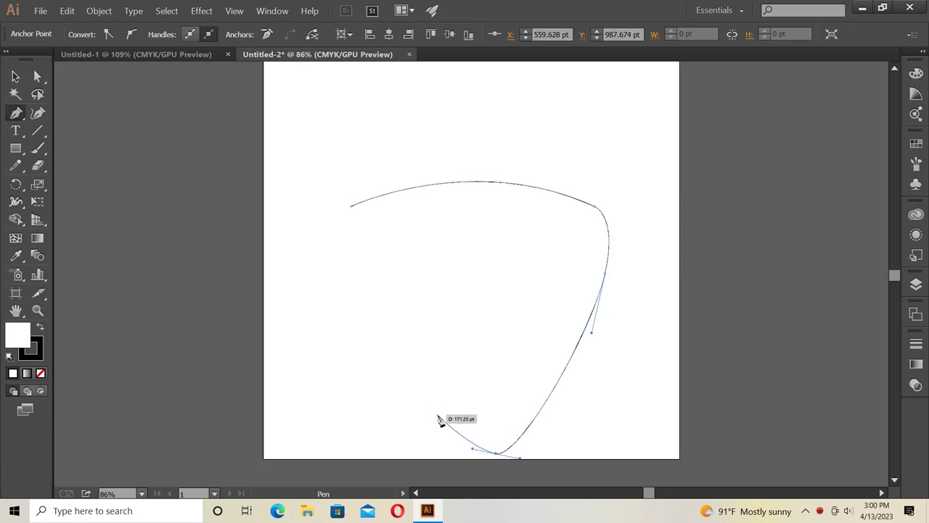
left_click_drag(431, 404, 425, 395)
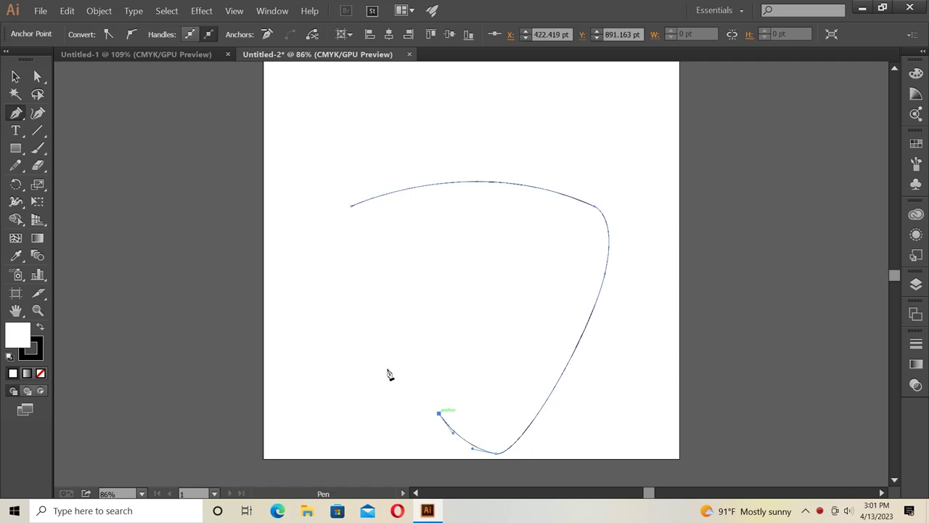
left_click_drag(343, 270, 310, 176)
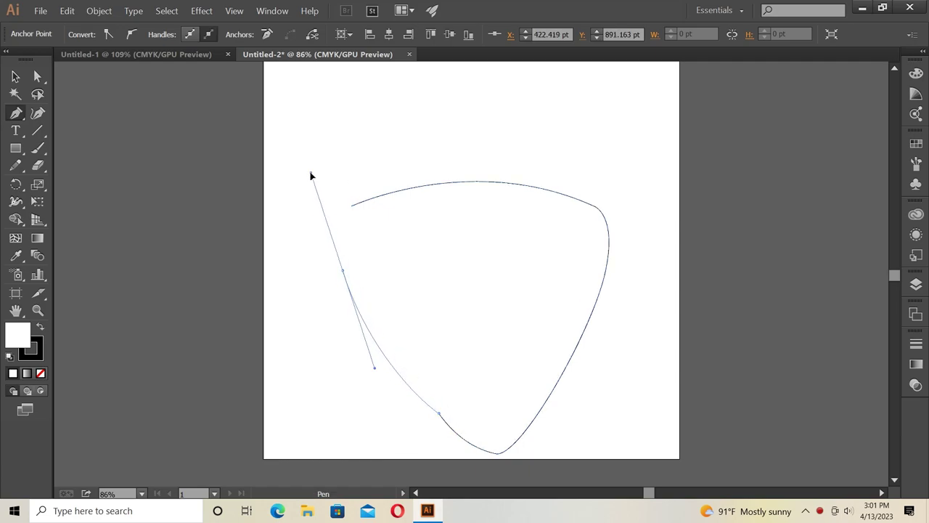
left_click_drag(342, 269, 343, 273)
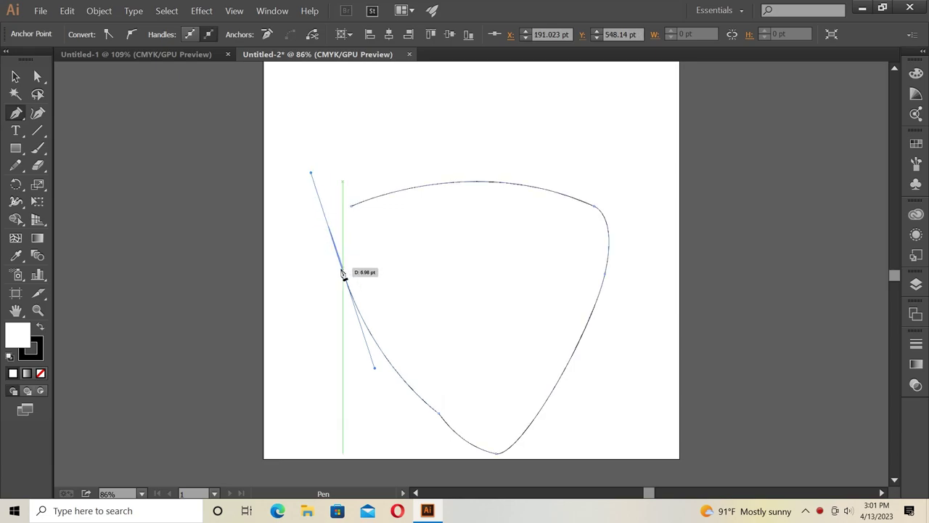
left_click(343, 272)
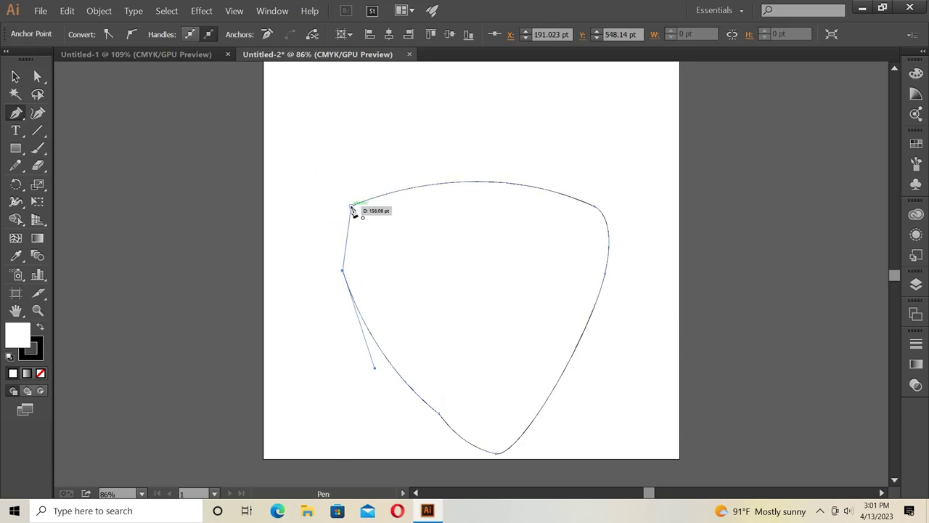
mouse_move(351, 208)
left_mouse_down()
mouse_move(392, 208)
mouse_move(392, 193)
left_mouse_up()
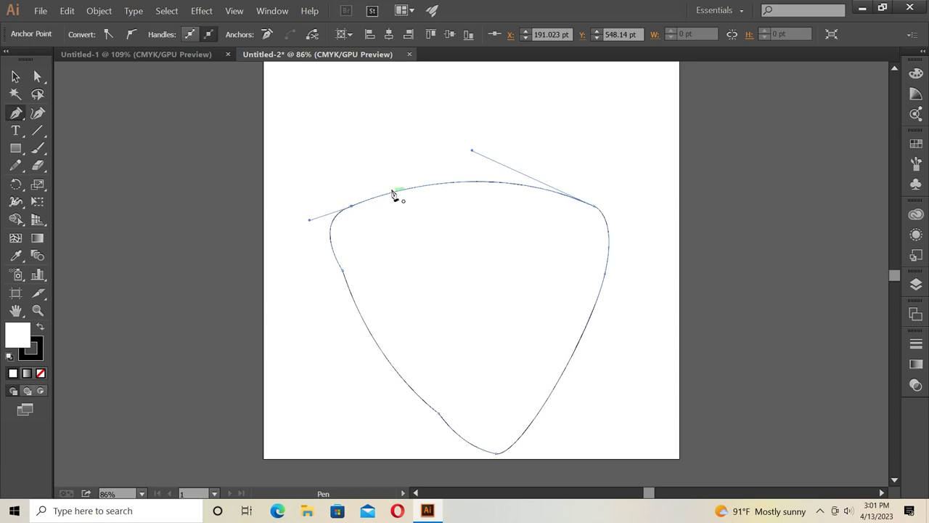
With the Curvature tool, add points along the outline's left side, bottom and top
left_click(38, 112)
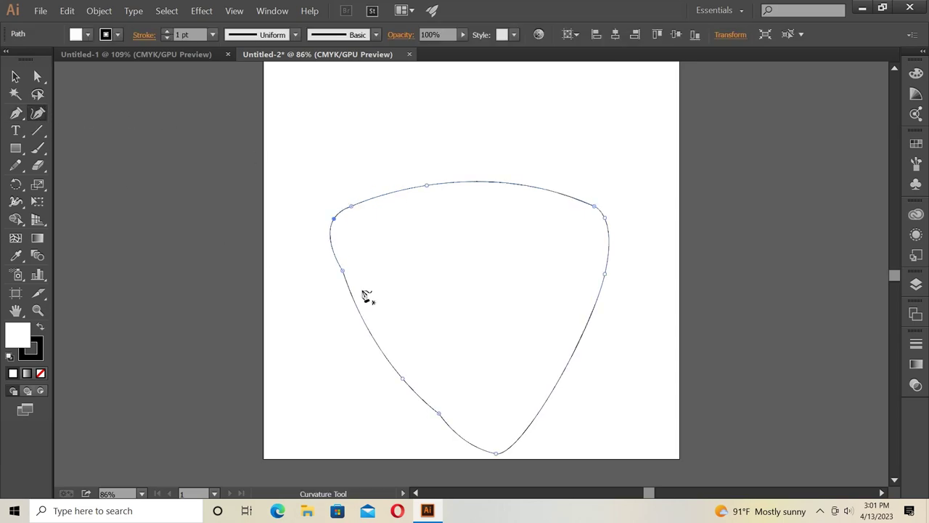
left_click_drag(342, 274, 339, 282)
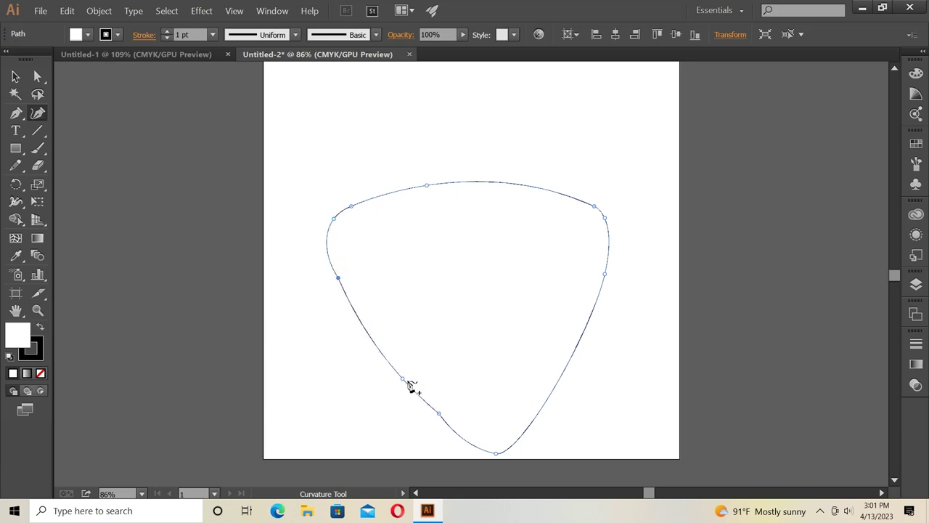
left_click(398, 374)
left_click(434, 413)
left_click(535, 422)
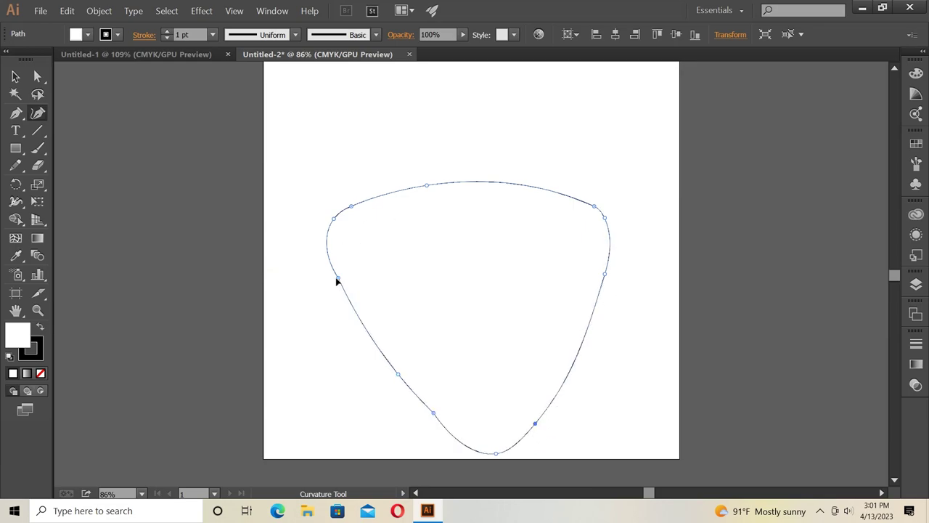
left_click(527, 185)
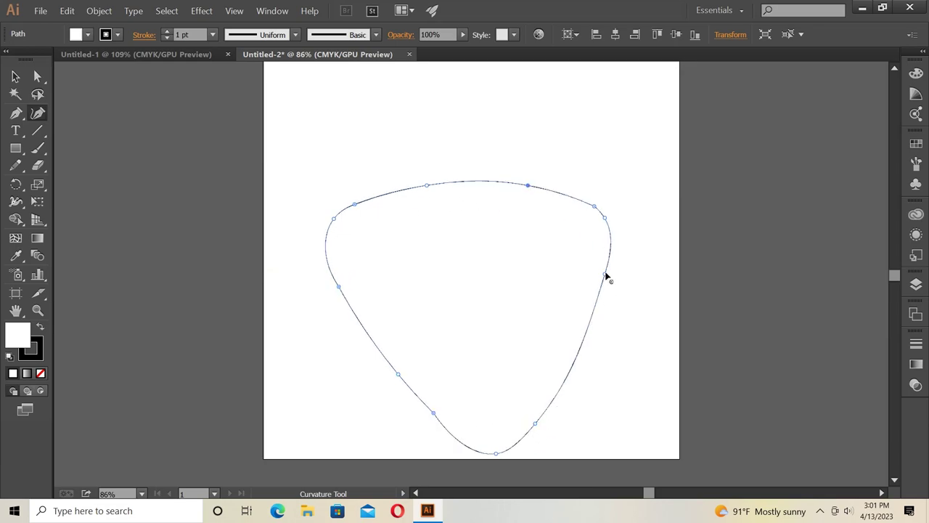
left_click_drag(604, 273, 603, 289)
Add three curvature points along the lower-right curve and smooth it
scroll(503, 450, "down", 2)
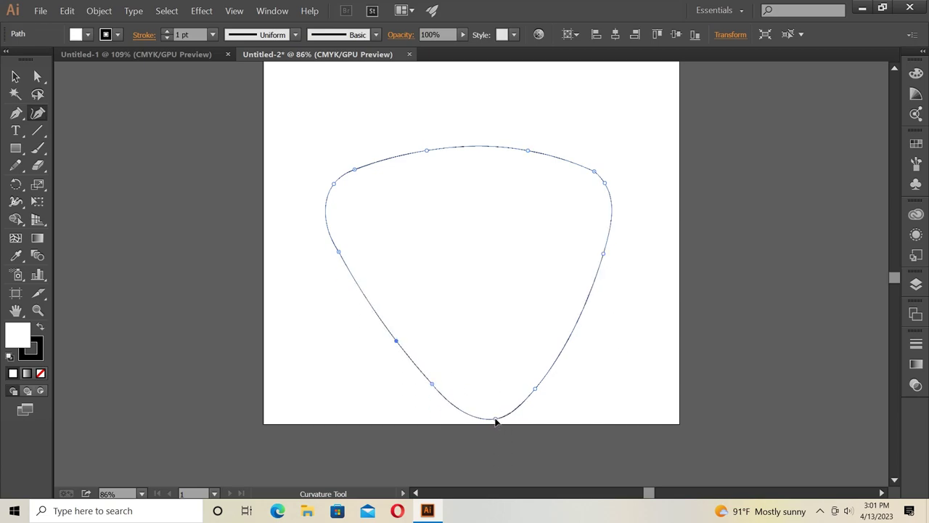
left_click_drag(496, 420, 493, 423)
left_click(469, 414)
left_click(518, 412)
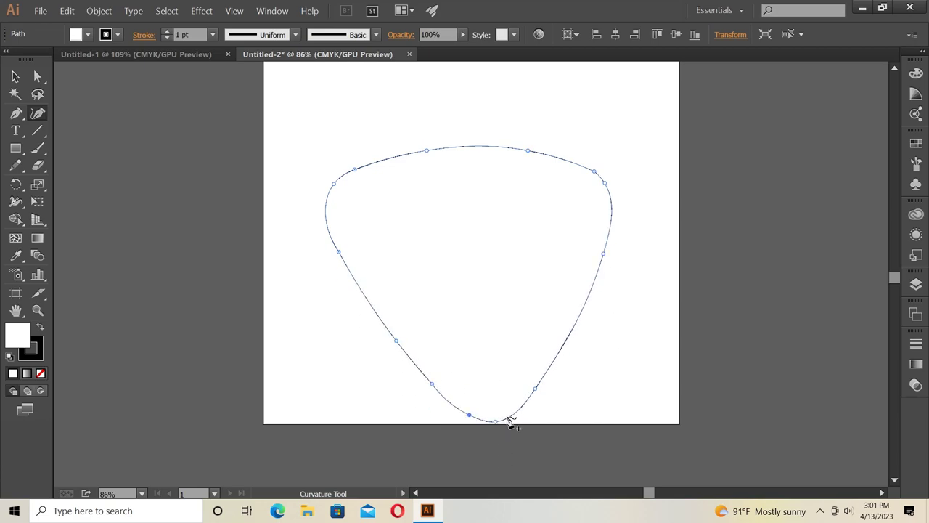
left_click(553, 361)
left_click_drag(554, 360, 555, 364)
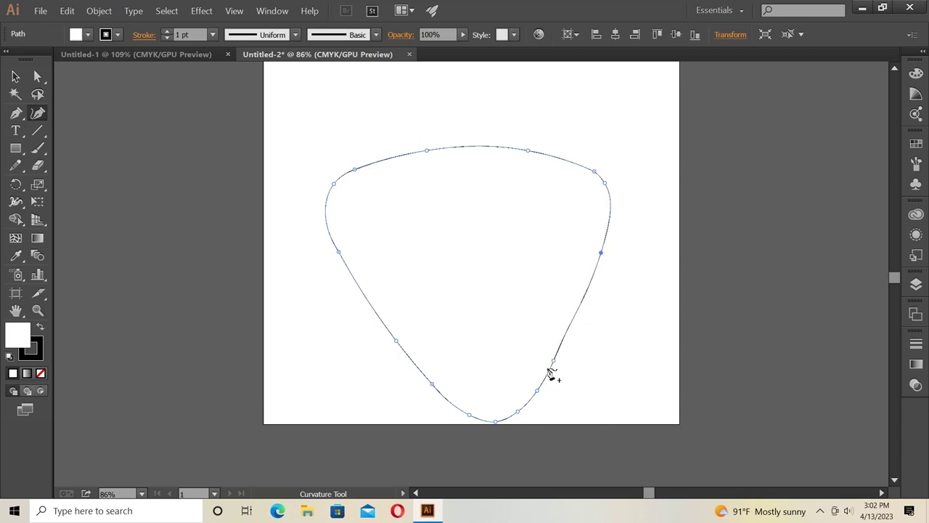
Adjust the upper-left corner and left-side points to even out the curve
mouse_move(333, 183)
left_mouse_down()
mouse_move(381, 161)
mouse_move(348, 183)
left_mouse_up()
left_click_drag(338, 252, 343, 238)
left_click_drag(395, 340, 396, 332)
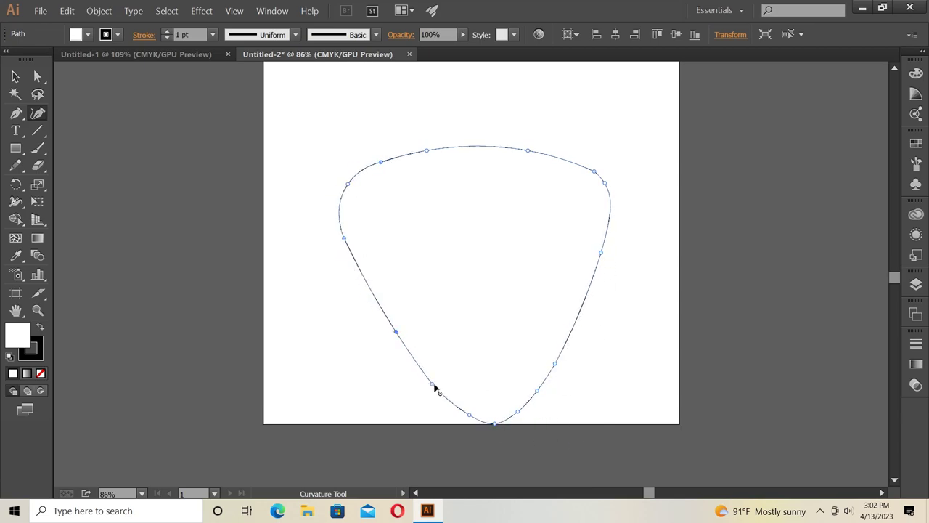
left_click_drag(432, 383, 432, 380)
Fill the selected shape with the red swatch C=15 M=100 Y=90 K=10
key("v")
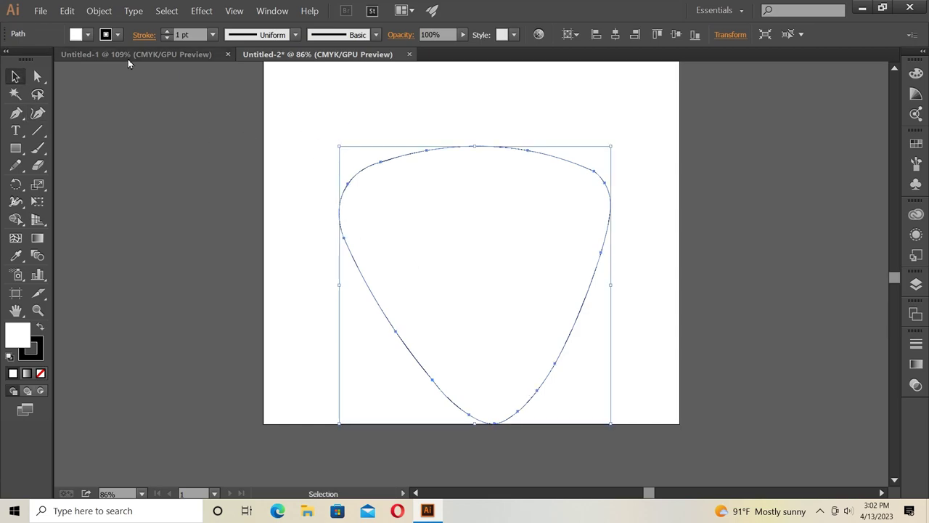
left_click(88, 34)
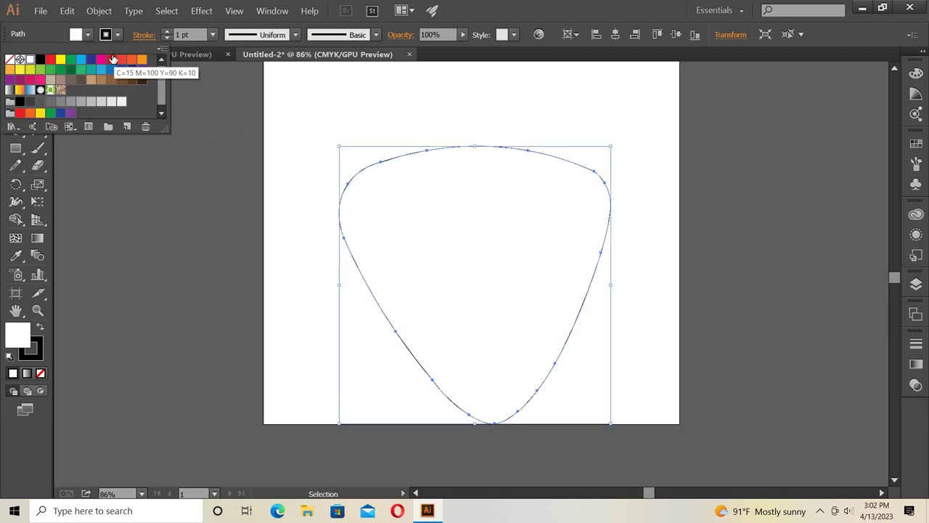
left_click(111, 59)
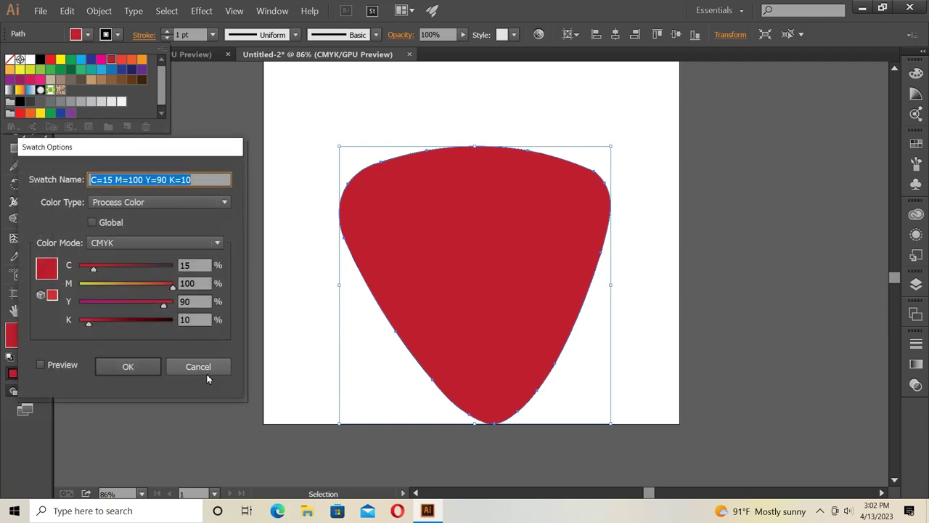
left_click(198, 367)
left_click(110, 184)
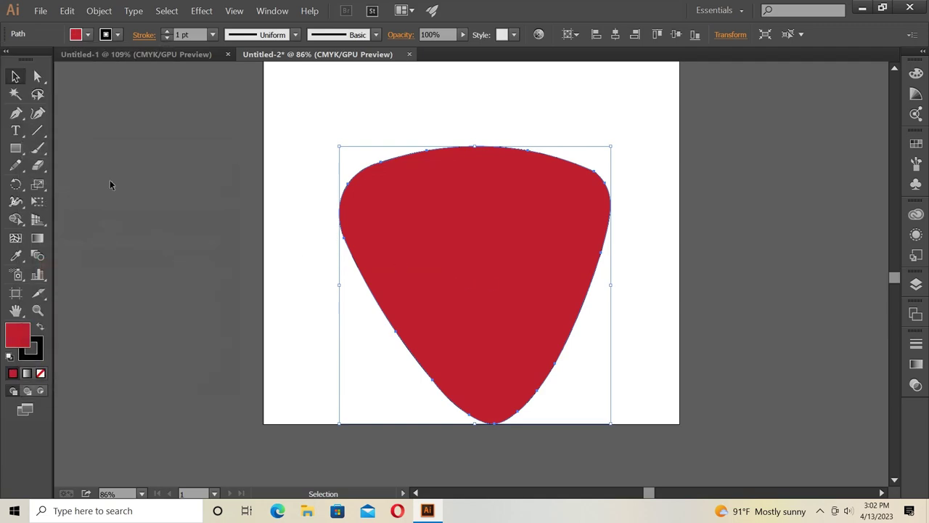
Move the red shape slightly higher on the artboard and deselect it
left_click_drag(493, 281, 487, 265)
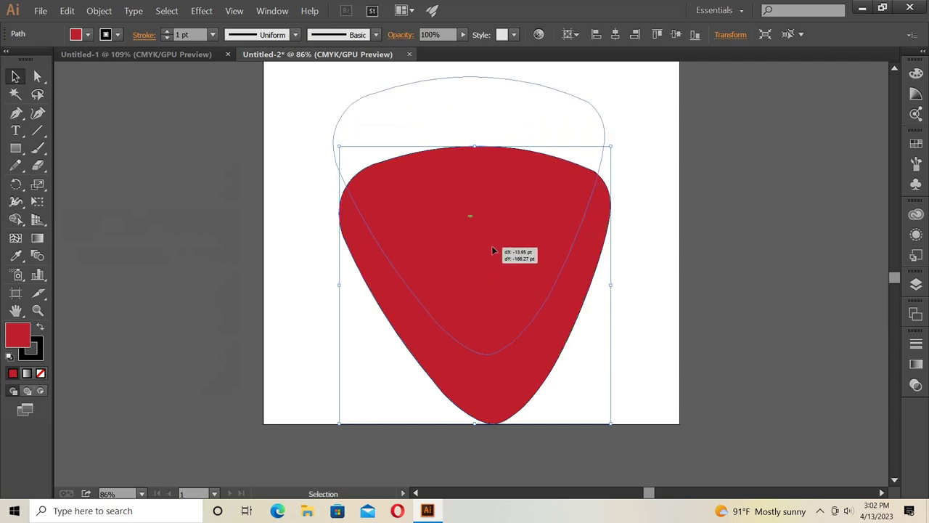
scroll(553, 306, "up", 1)
scroll(554, 305, "down", 1)
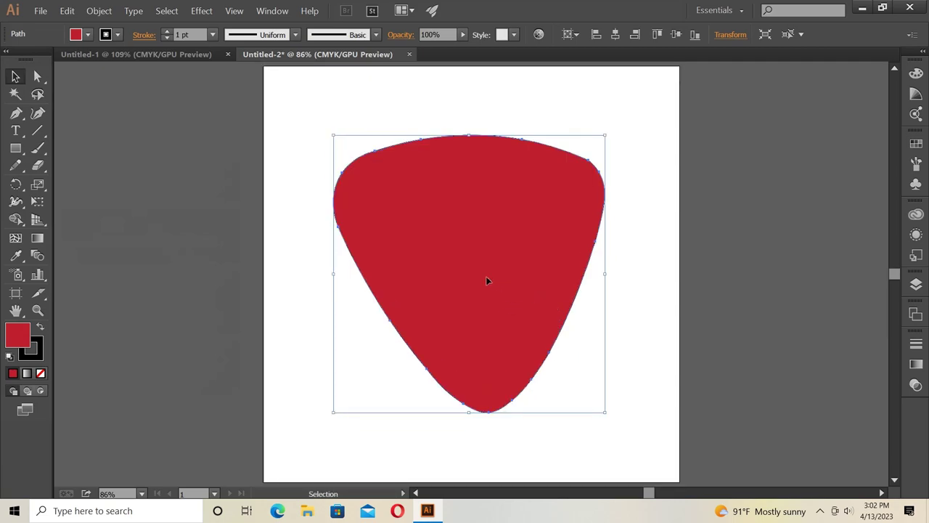
left_click(268, 248)
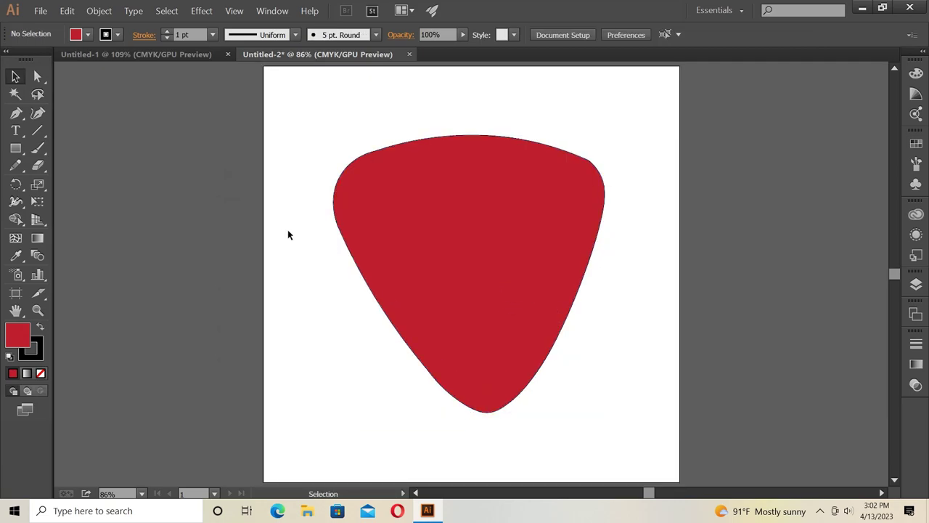
Set the fill to grey and begin a Pen path across the red shape's upper edge
left_click(85, 36)
left_click(70, 106)
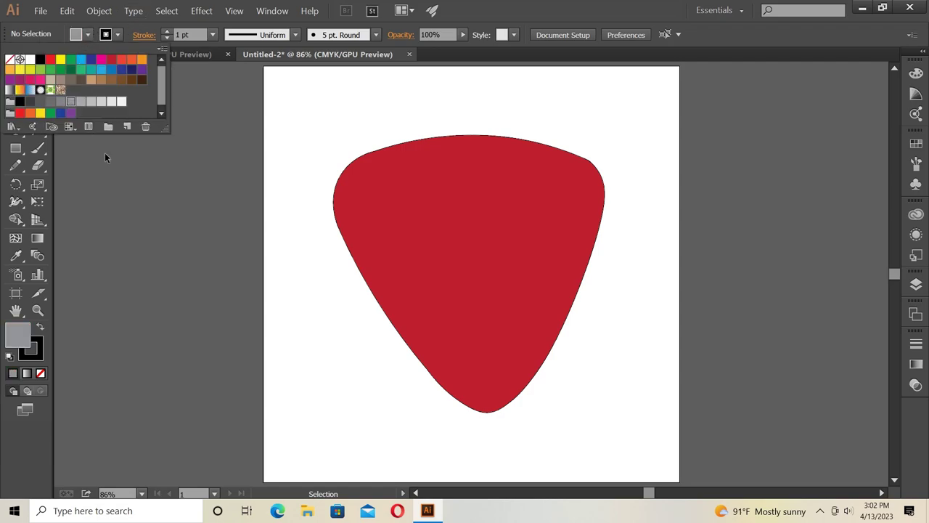
left_click(15, 116)
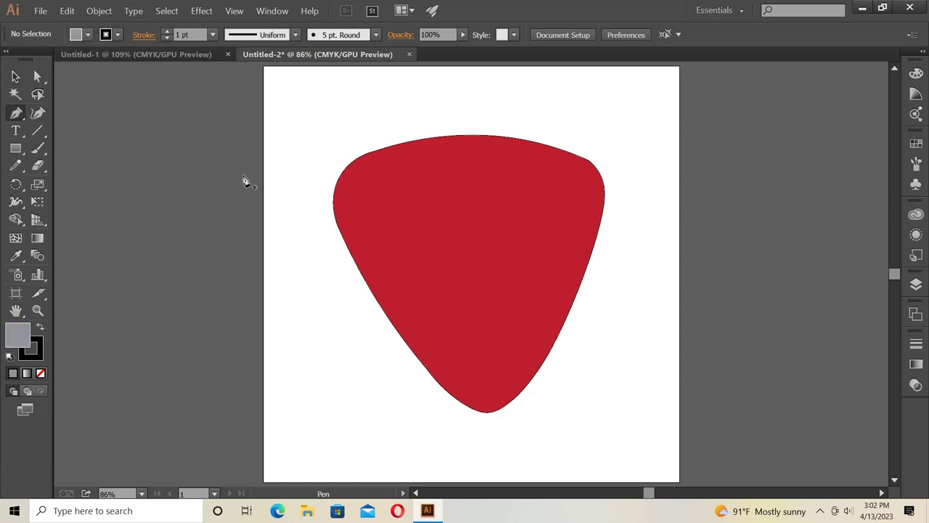
left_click(342, 173)
left_click_drag(426, 182, 442, 180)
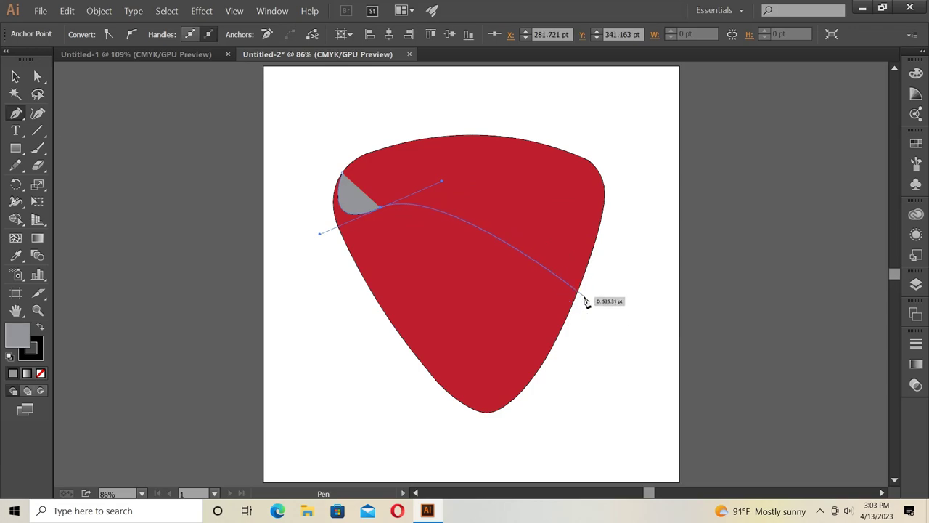
left_click_drag(591, 280, 594, 288)
Undo a misplaced anchor, curve the band's lower edge back left, and close the grey swoosh
left_click_drag(602, 347, 580, 404)
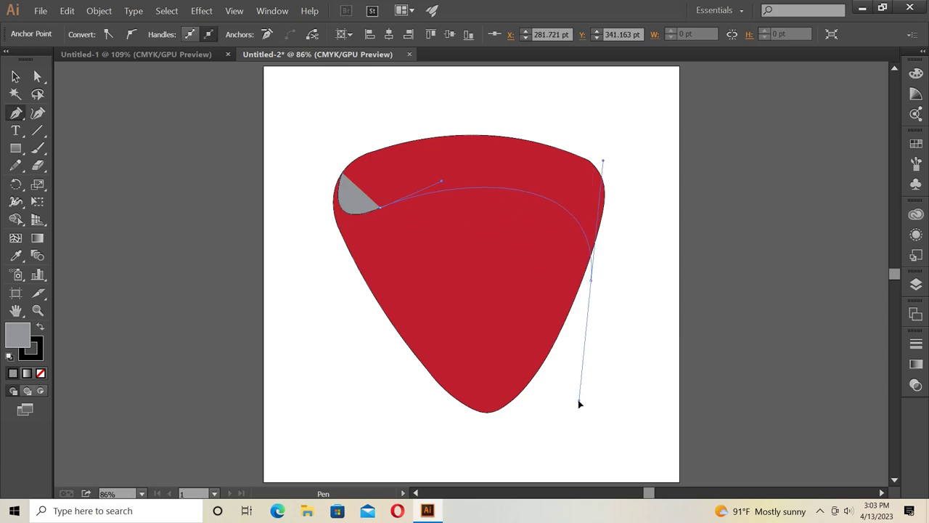
right_click(543, 301)
left_click(550, 303)
left_click_drag(561, 375, 495, 492)
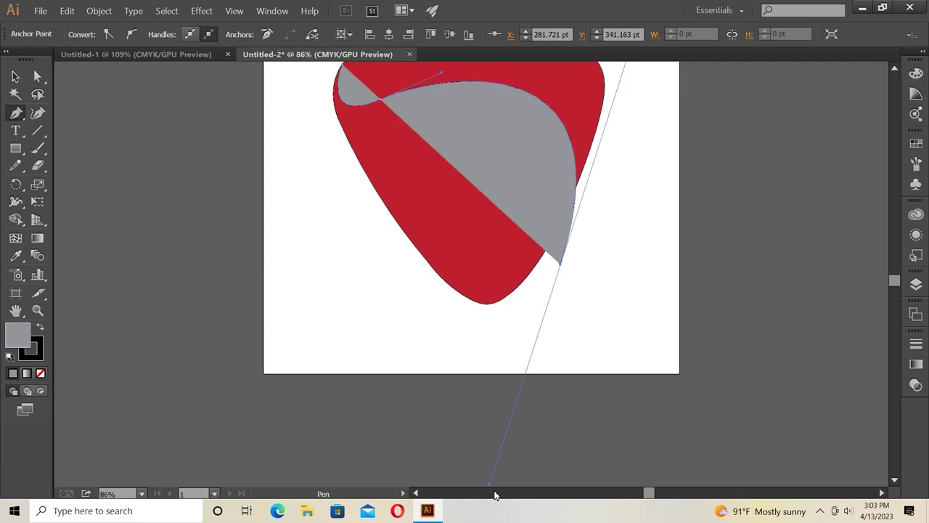
scroll(601, 356, "up", 5)
scroll(601, 355, "up", 1)
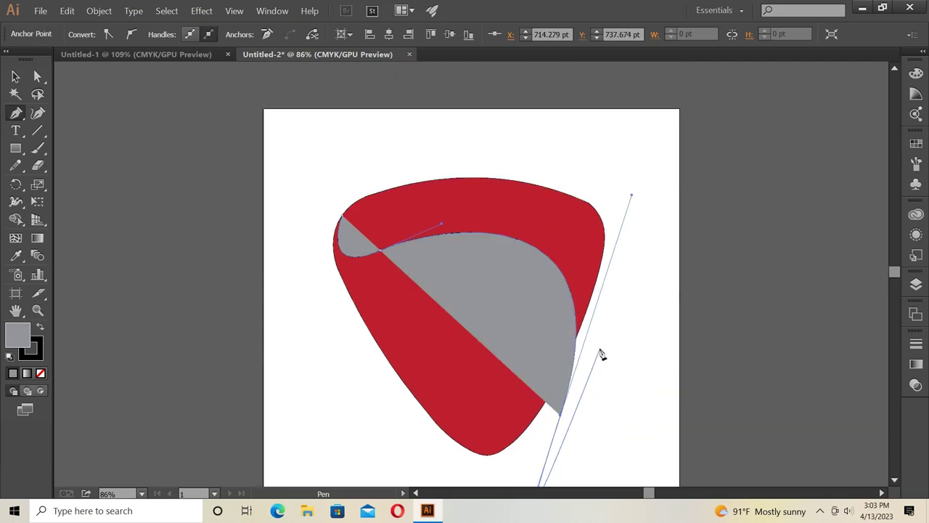
mouse_move(560, 414)
left_mouse_down()
mouse_move(555, 388)
mouse_move(463, 303)
mouse_move(369, 351)
mouse_move(354, 346)
left_mouse_up()
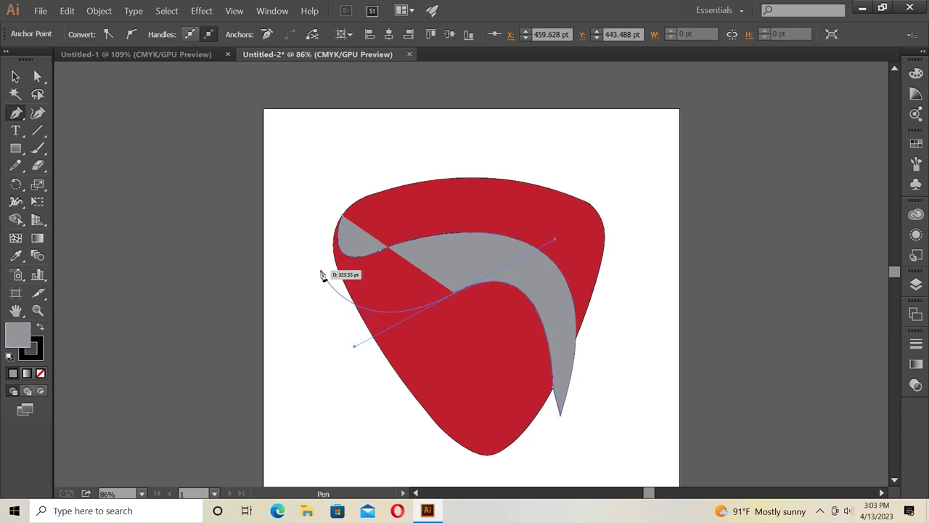
left_click_drag(321, 265, 328, 226)
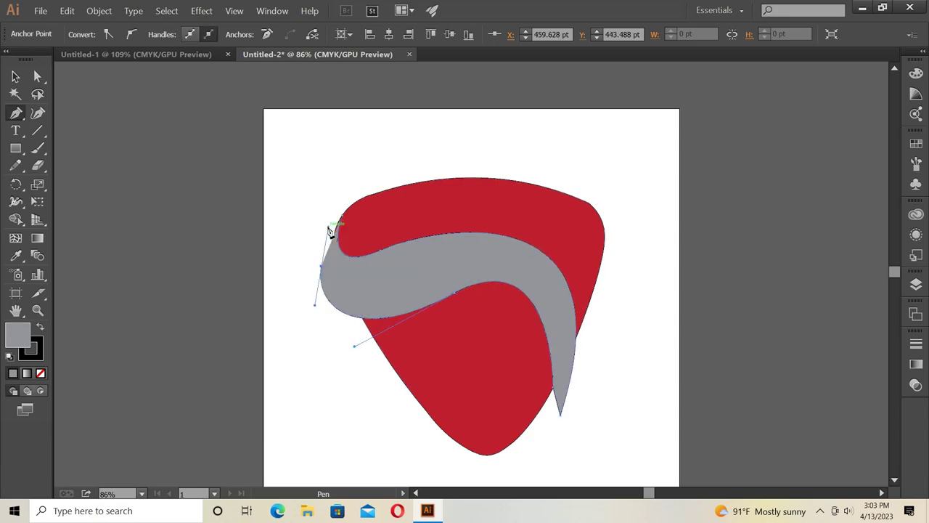
left_click(343, 218)
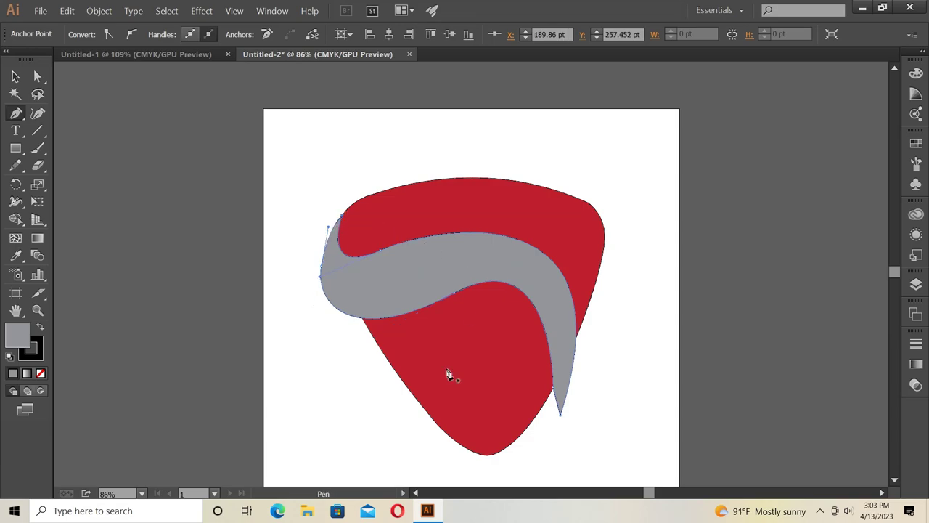
left_click(379, 357)
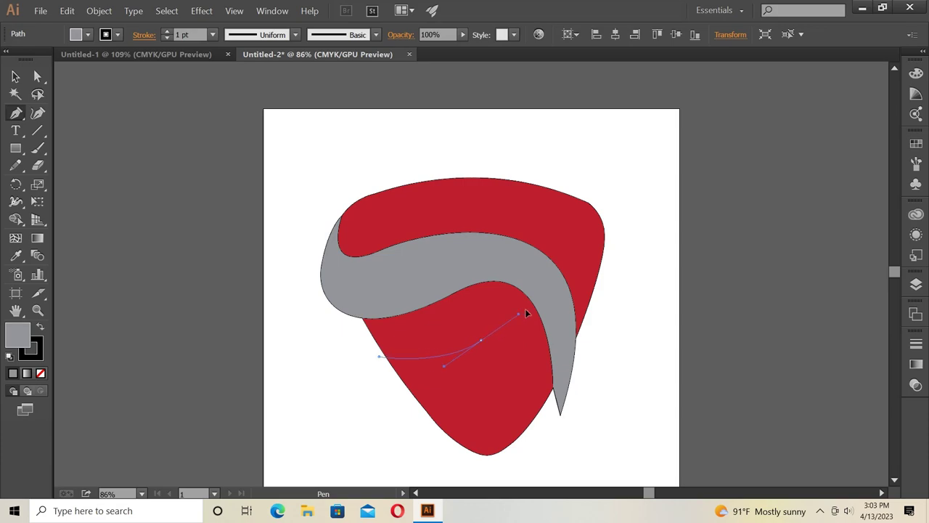
Draw the second, smaller grey swoosh across the lower red area and close it
left_click_drag(527, 313, 540, 306)
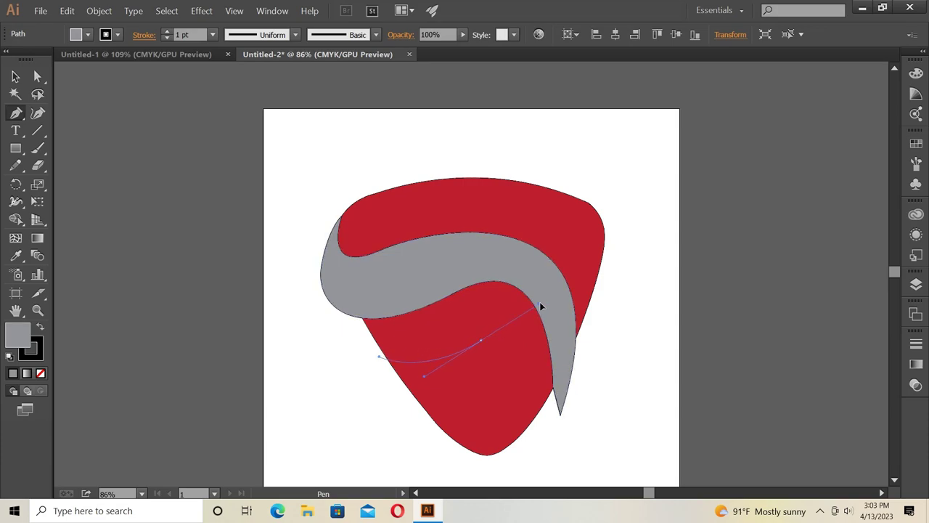
left_click(481, 340)
left_click_drag(513, 384, 475, 449)
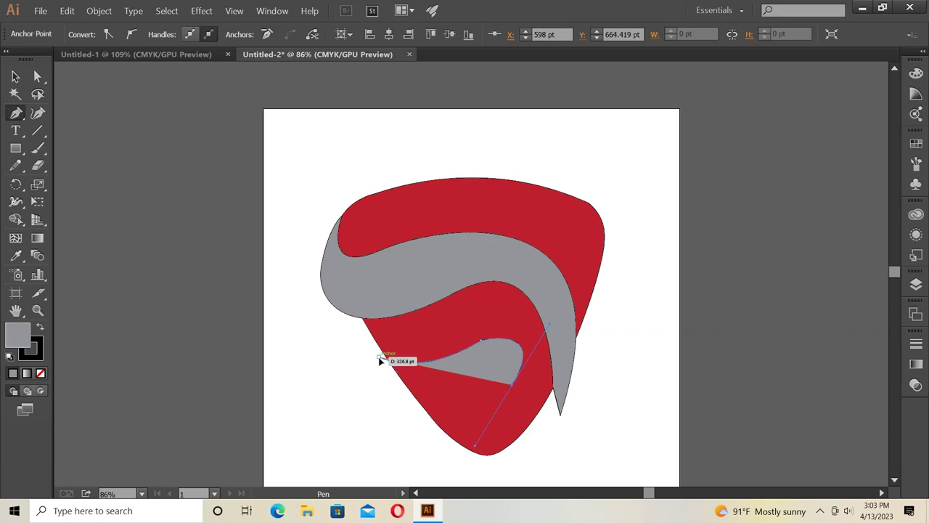
left_click(380, 358)
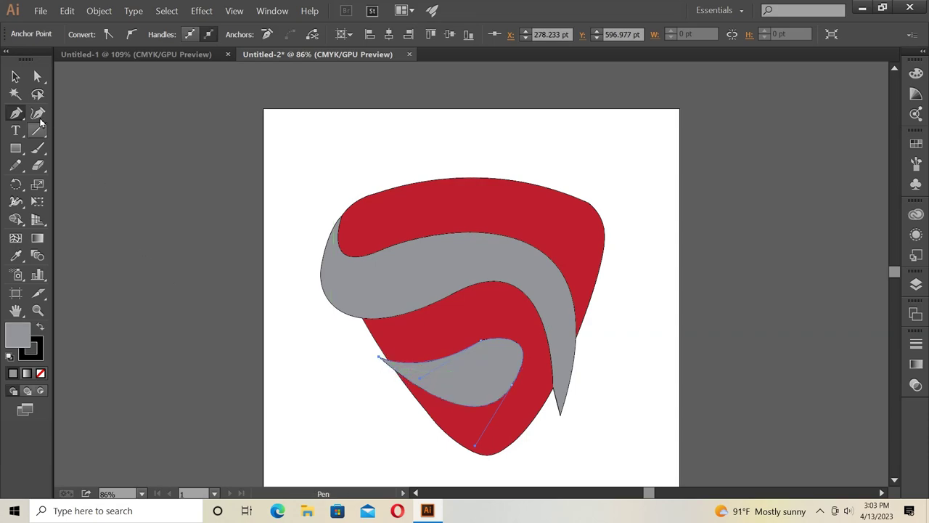
Add curvature points to smooth the second swoosh's upper, lower-left and lower-right edges
key("shift+grave")
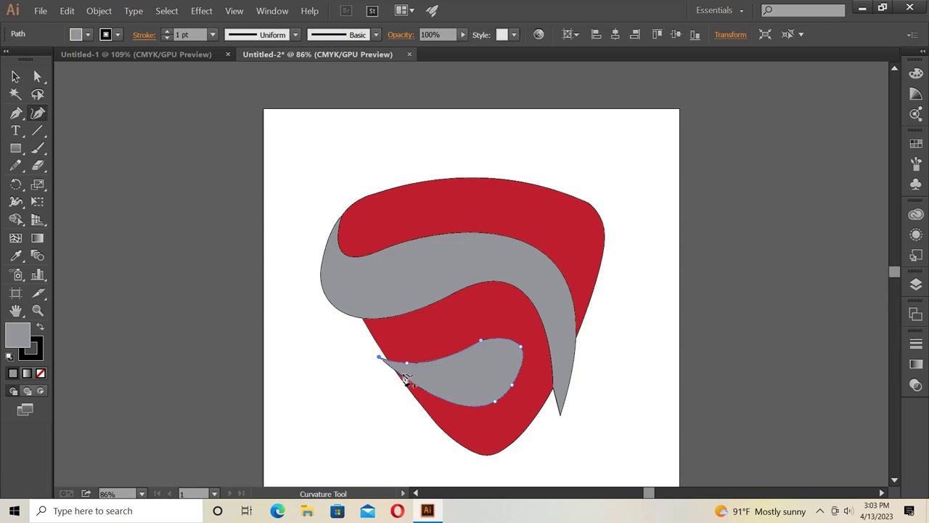
left_click_drag(412, 383, 412, 391)
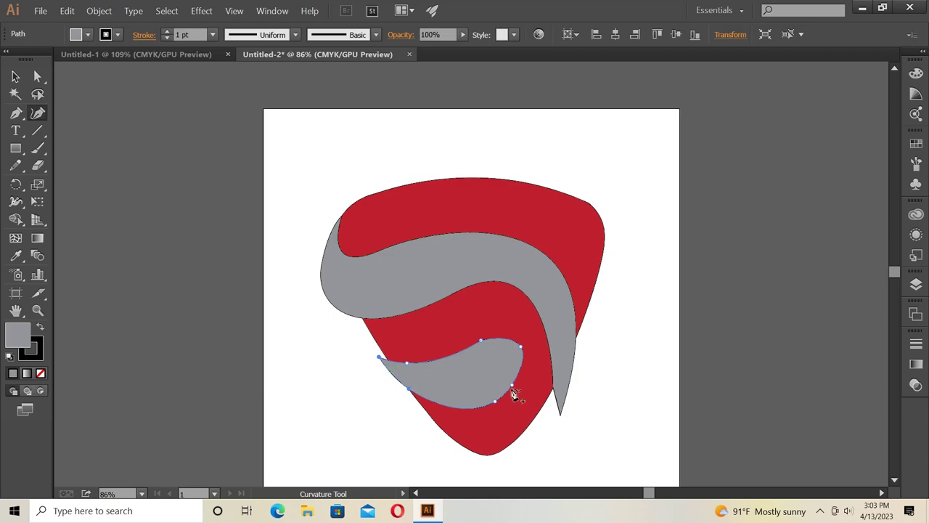
left_click_drag(452, 362, 454, 365)
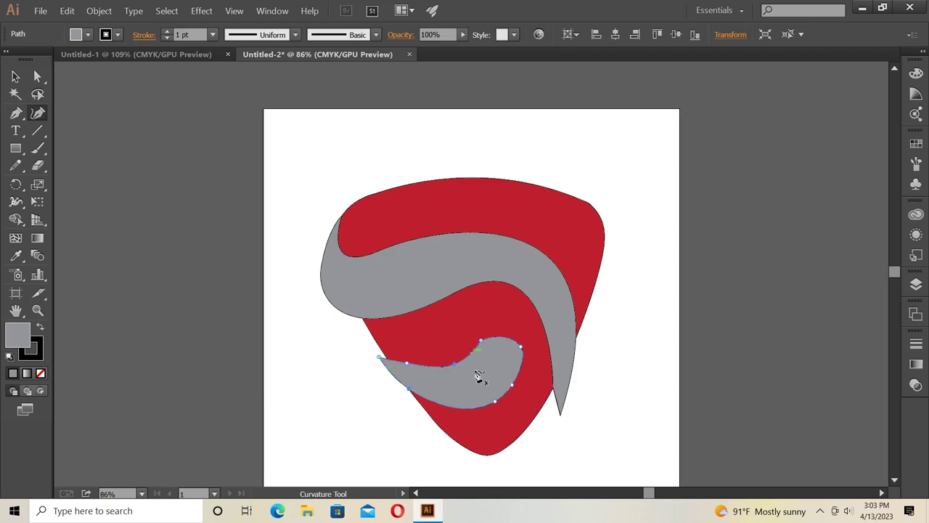
left_click(407, 367)
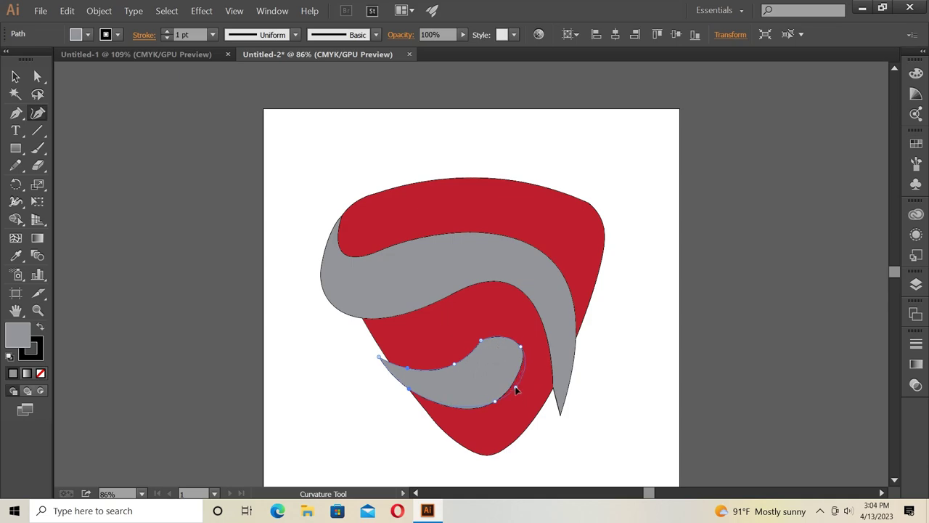
left_click(516, 389)
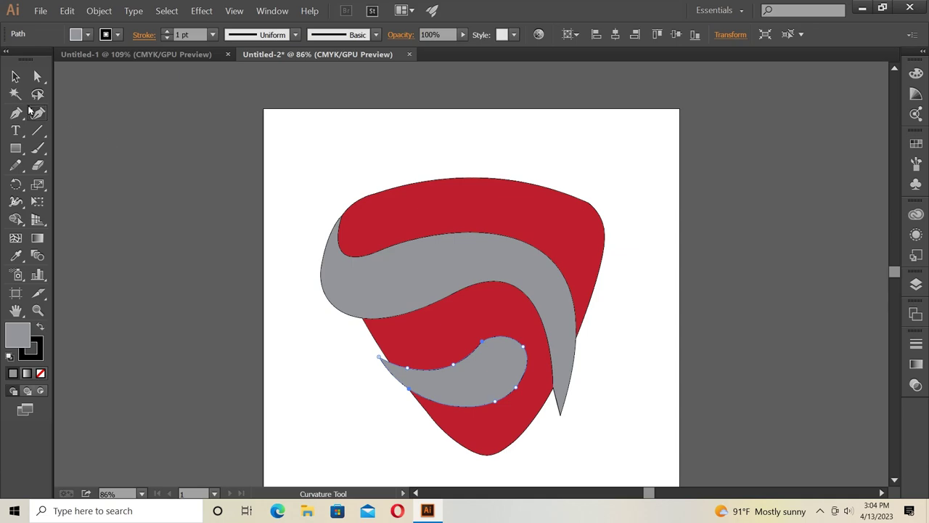
Select all and apply Pathfinder Minus Front to cut the grey swooshes from the red shape
left_click(15, 76)
key("ctrl+a")
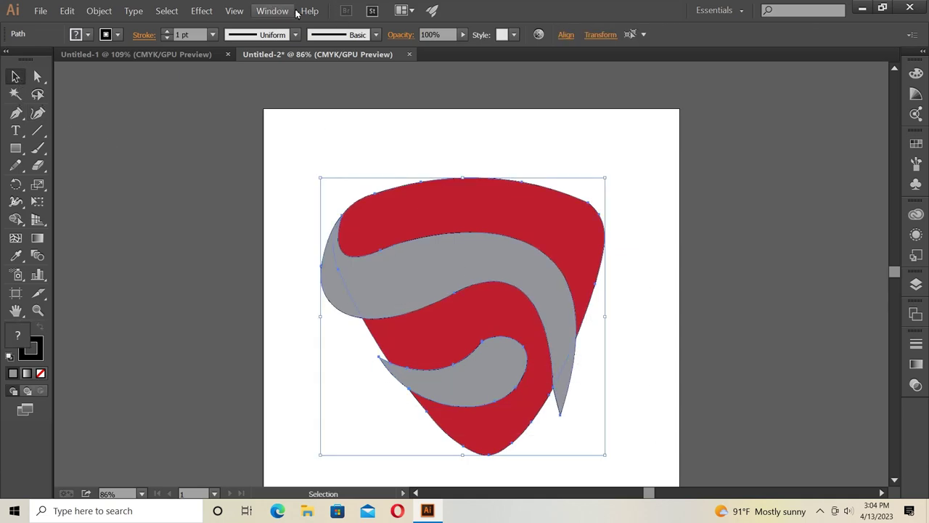
left_click(270, 13)
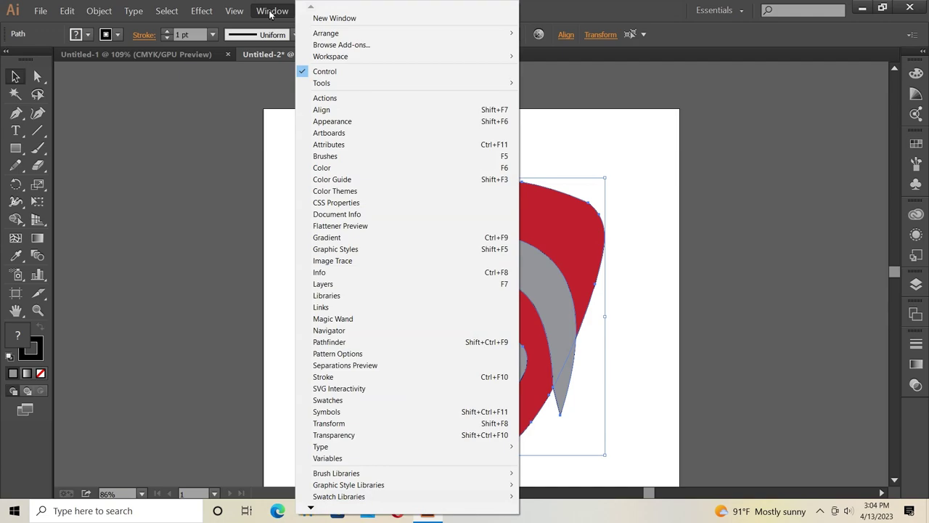
left_click(363, 344)
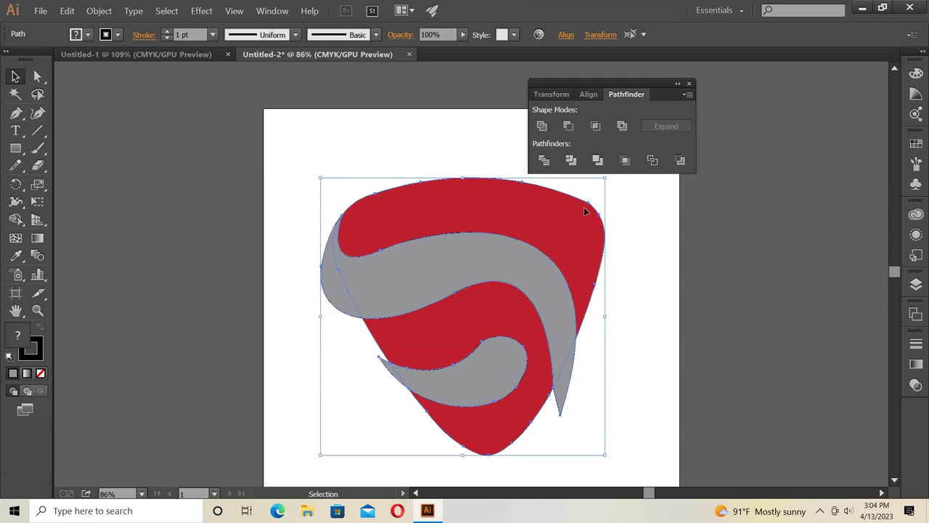
left_click(568, 126)
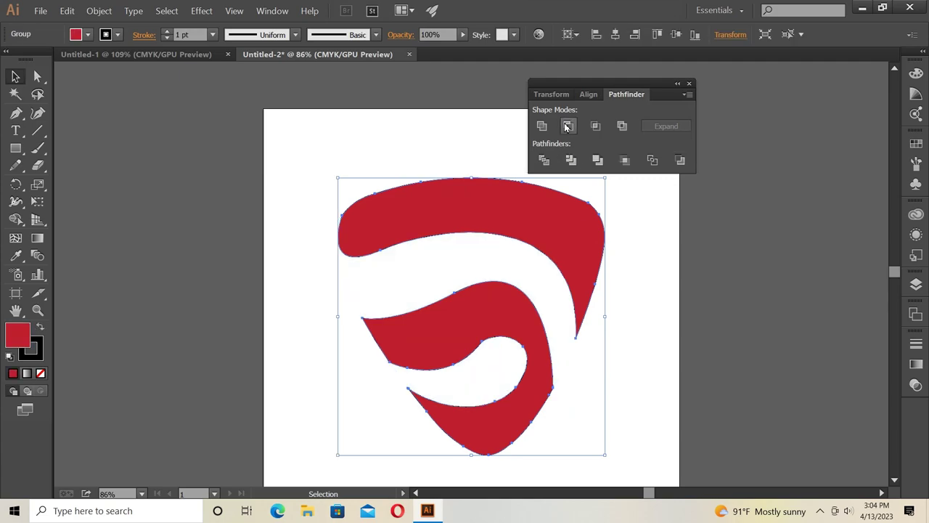
left_click(689, 85)
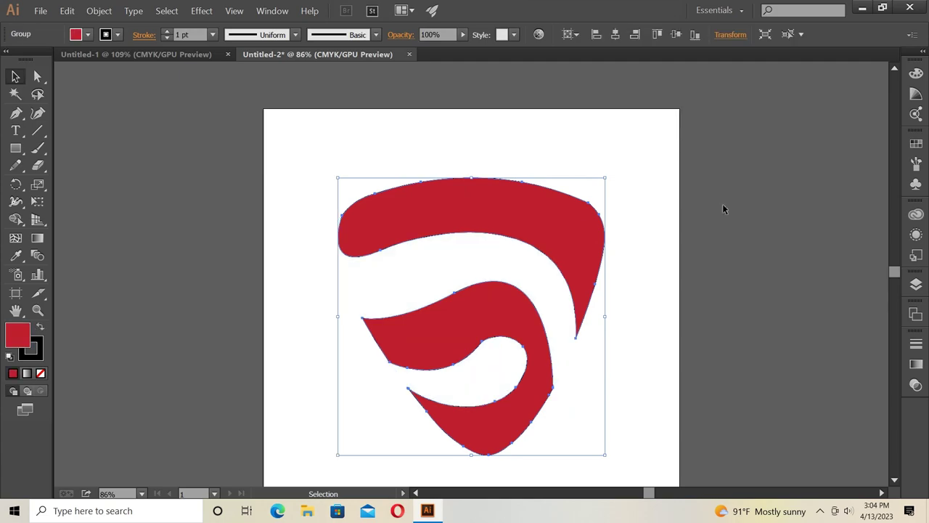
scroll(722, 205, "down", 1)
scroll(722, 205, "down", 1)
scroll(659, 278, "down", 1)
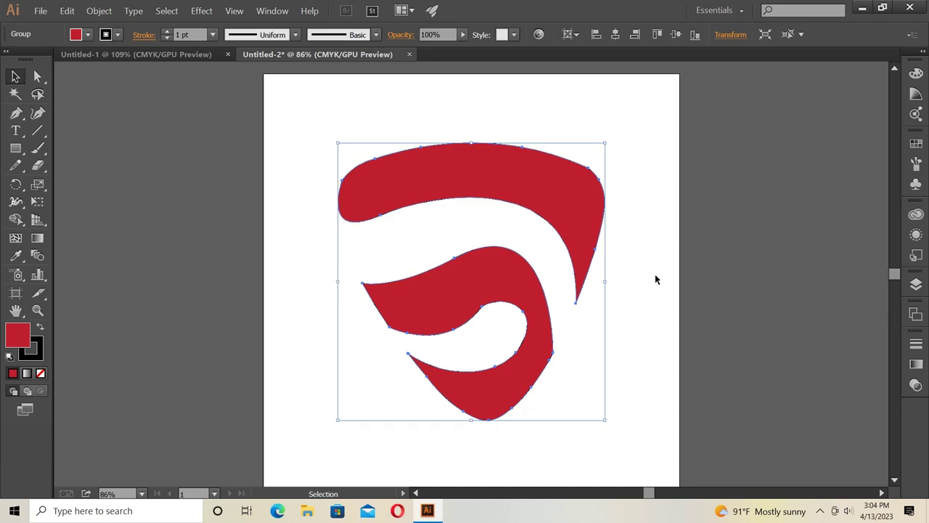
left_click(654, 280)
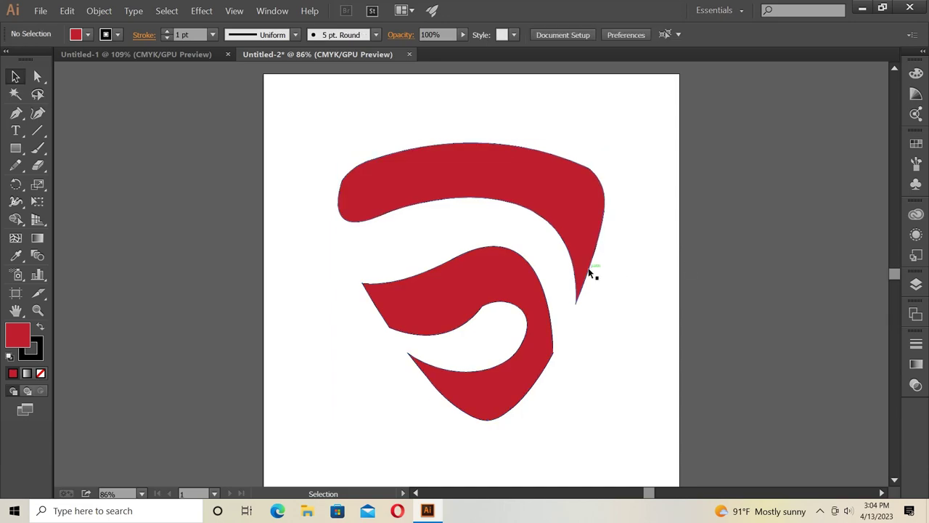
Zoom in, marquee-select the red logo pieces and set their stroke to None
key("ctrl+plus")
key("ctrl+plus")
scroll(396, 208, "up", 1)
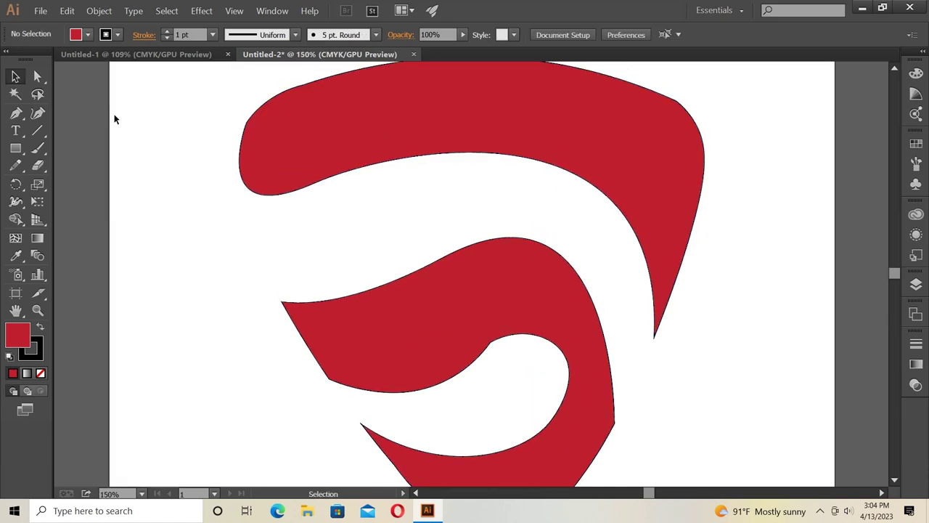
left_click(16, 113)
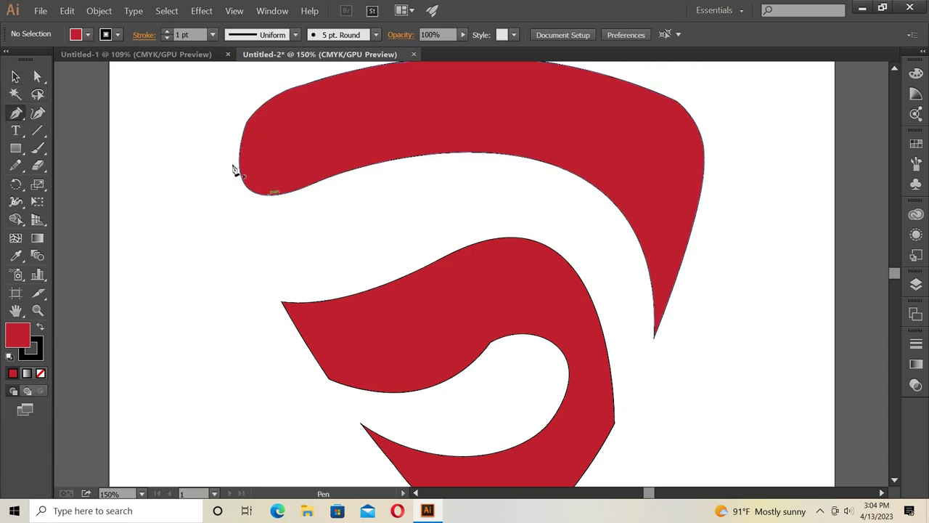
left_click(15, 76)
mouse_move(195, 97)
left_mouse_down()
mouse_move(445, 341)
mouse_move(527, 442)
left_mouse_up()
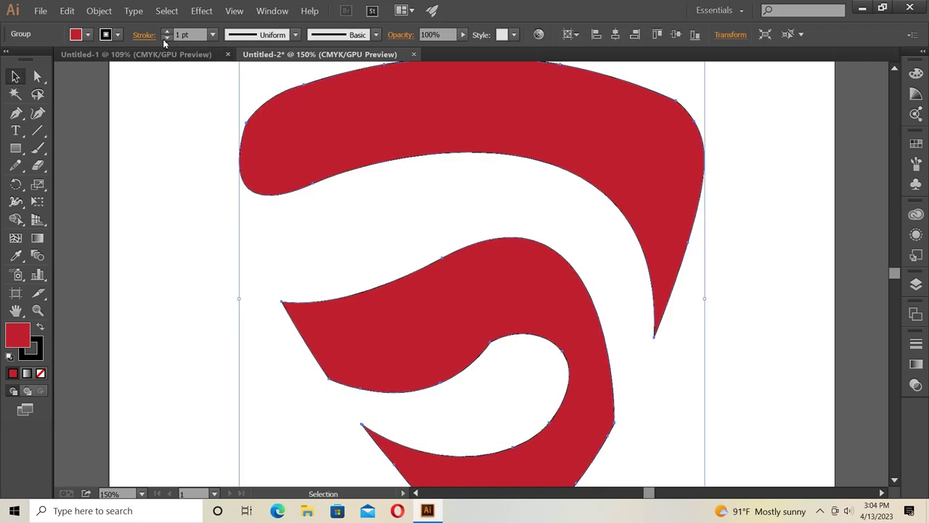
left_click(165, 39)
left_click(182, 137)
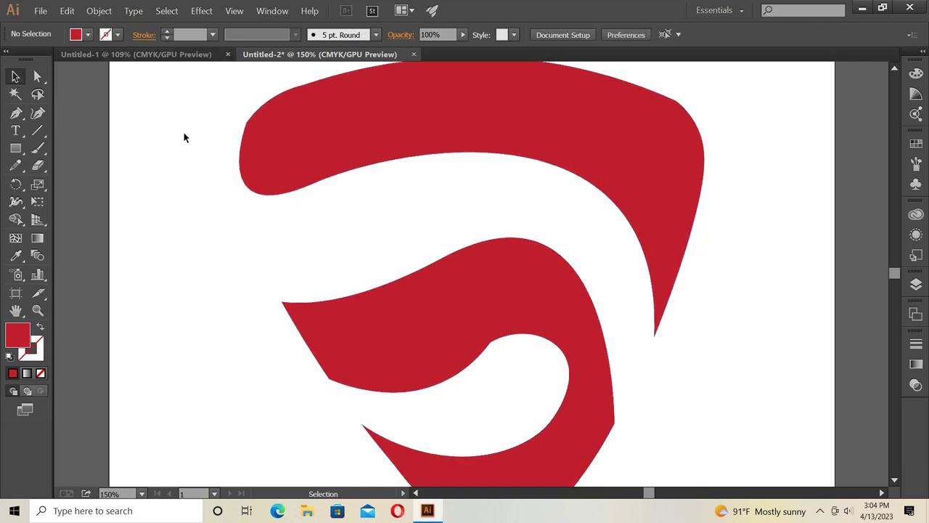
left_click(16, 113)
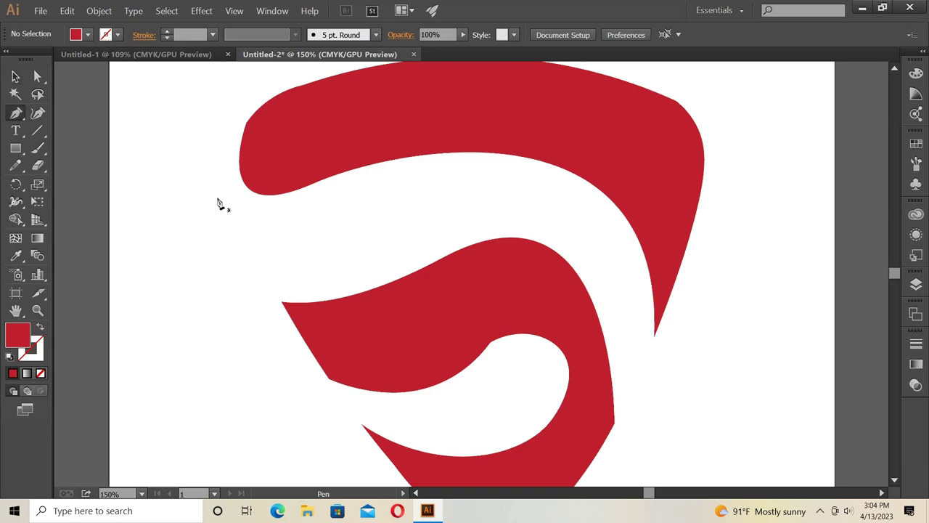
Start a Pen path at the top band's left tip, undoing three misplaced curve points
left_click(272, 195)
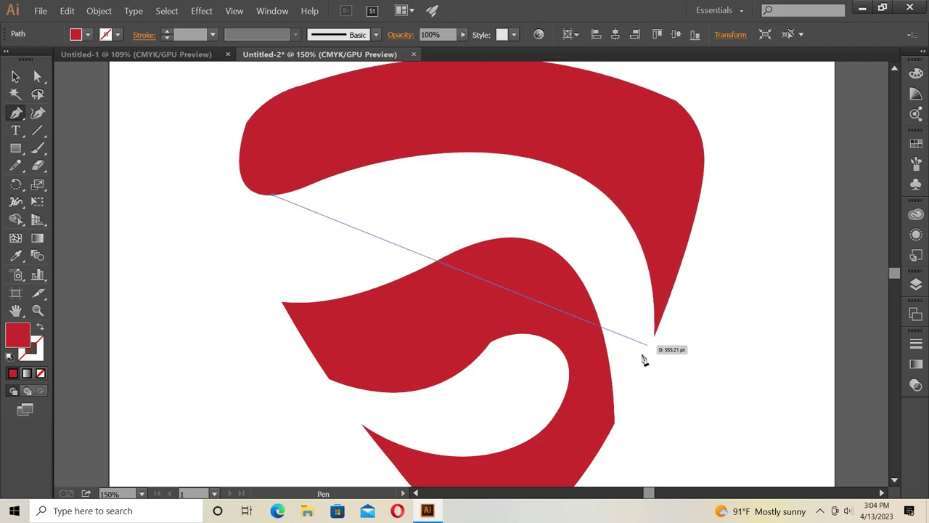
left_click_drag(567, 234, 597, 324)
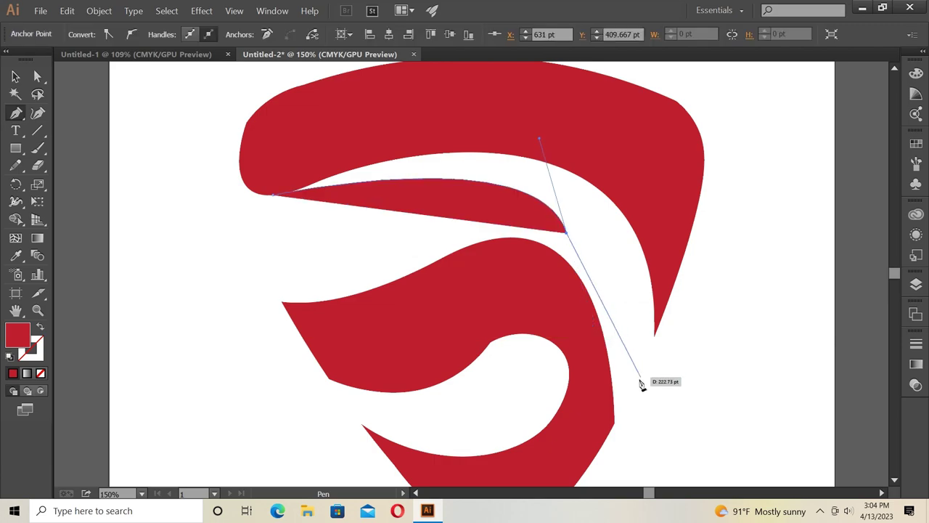
left_click_drag(637, 383, 633, 483)
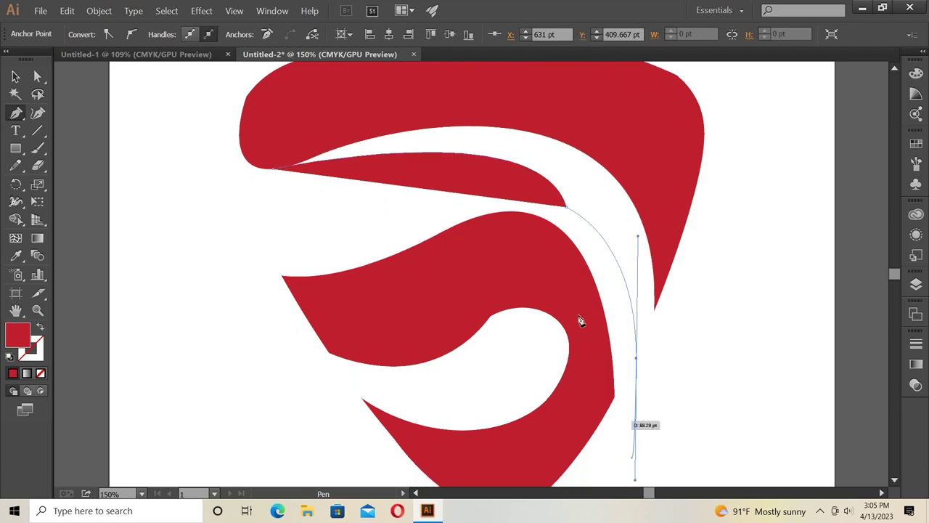
right_click(573, 254)
left_click(571, 258)
right_click(574, 264)
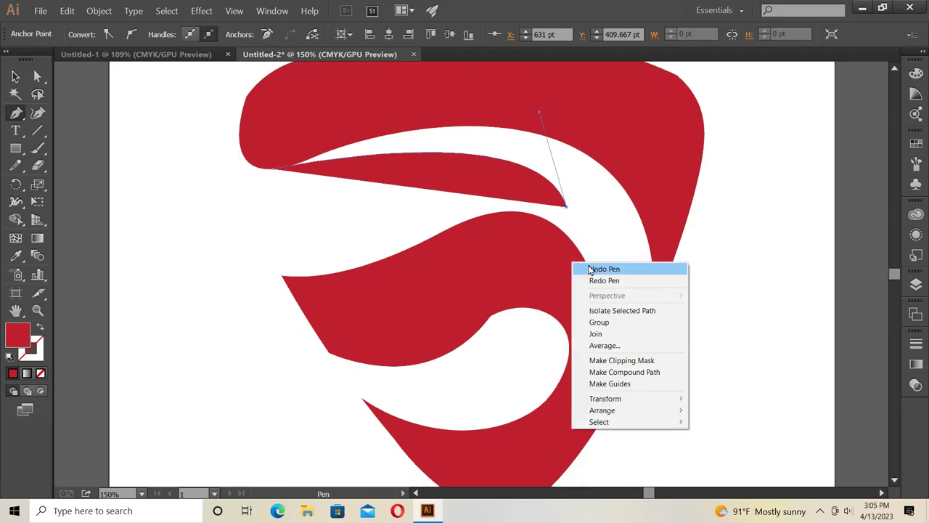
left_click(595, 269)
right_click(577, 211)
left_click(594, 218)
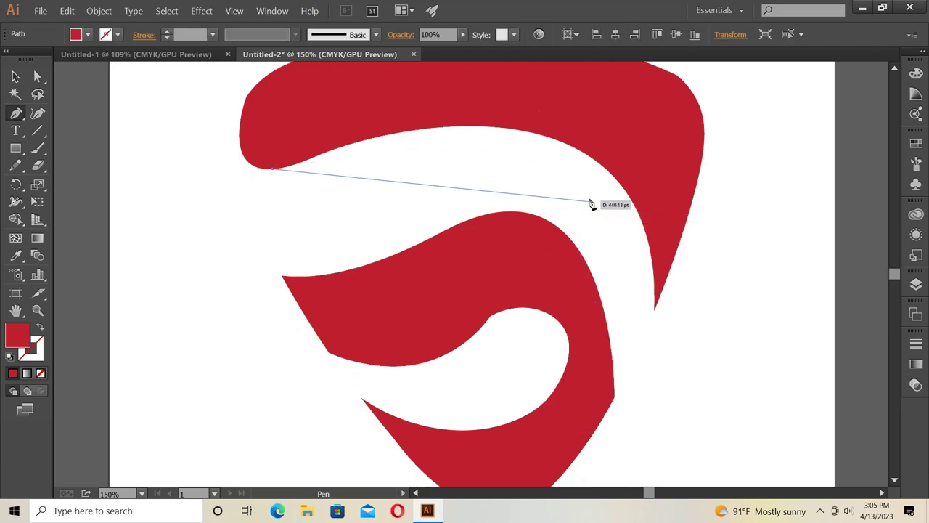
Trace the curve along the upper band's inner edge down to the right prong tip and back up
mouse_move(589, 197)
left_mouse_down()
mouse_move(619, 268)
mouse_move(650, 281)
left_mouse_up()
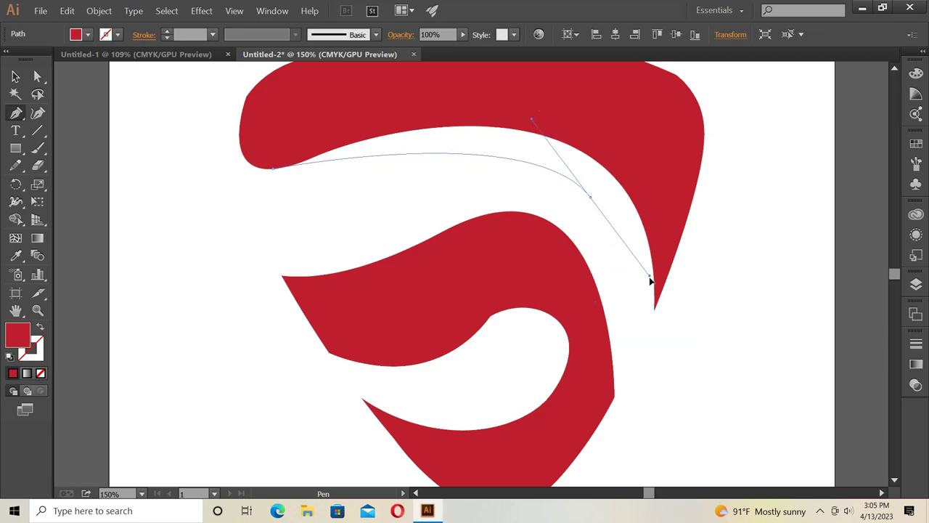
left_click(631, 367)
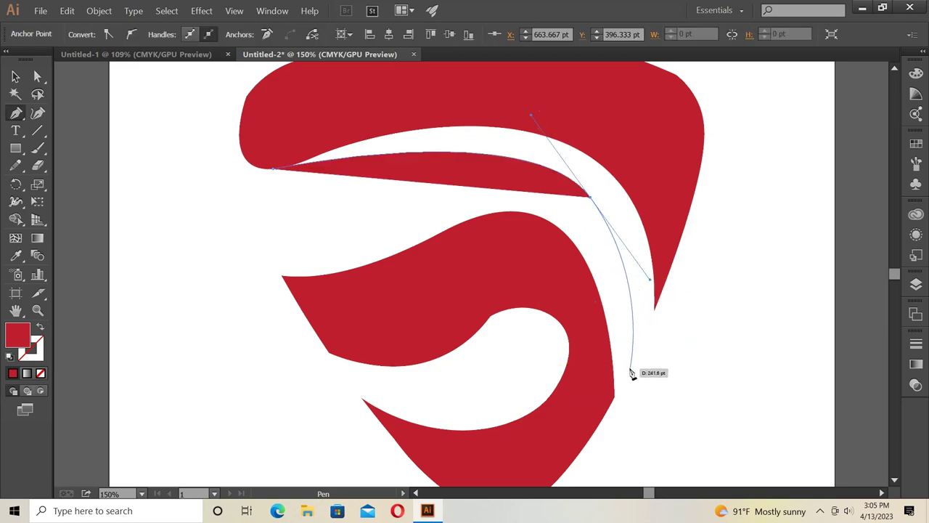
left_click(654, 312)
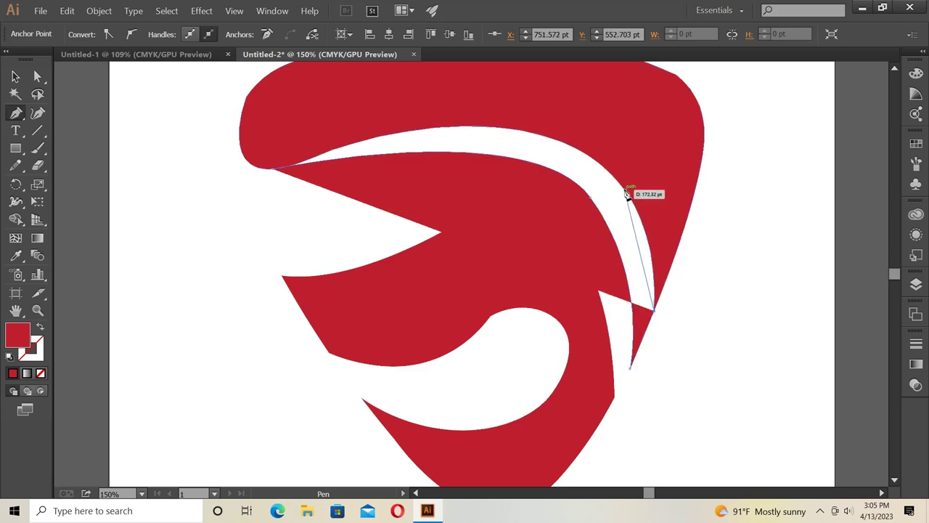
mouse_move(625, 189)
left_mouse_down()
mouse_move(585, 190)
mouse_move(576, 164)
mouse_move(595, 150)
left_mouse_up()
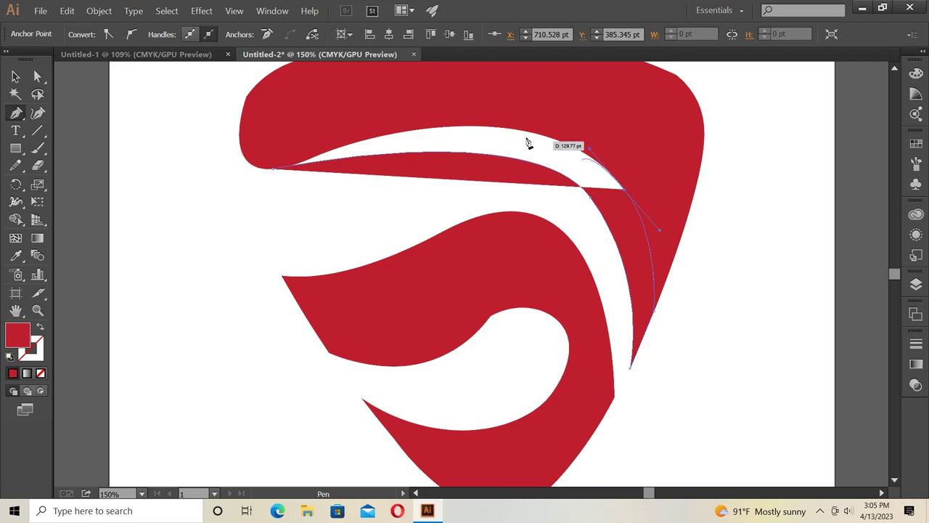
left_click_drag(522, 132, 478, 132)
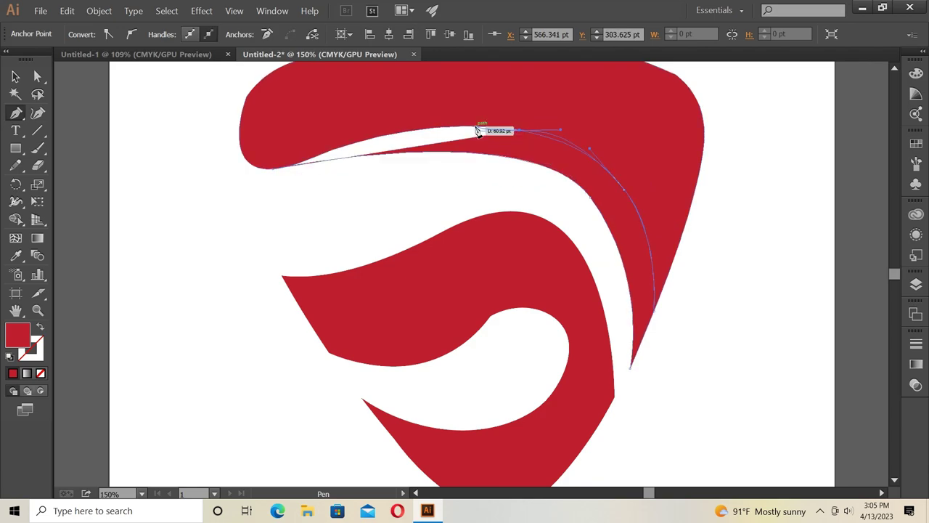
Redo the top curve back toward the left tip, then deselect the finished path
right_click(528, 145)
left_click(559, 151)
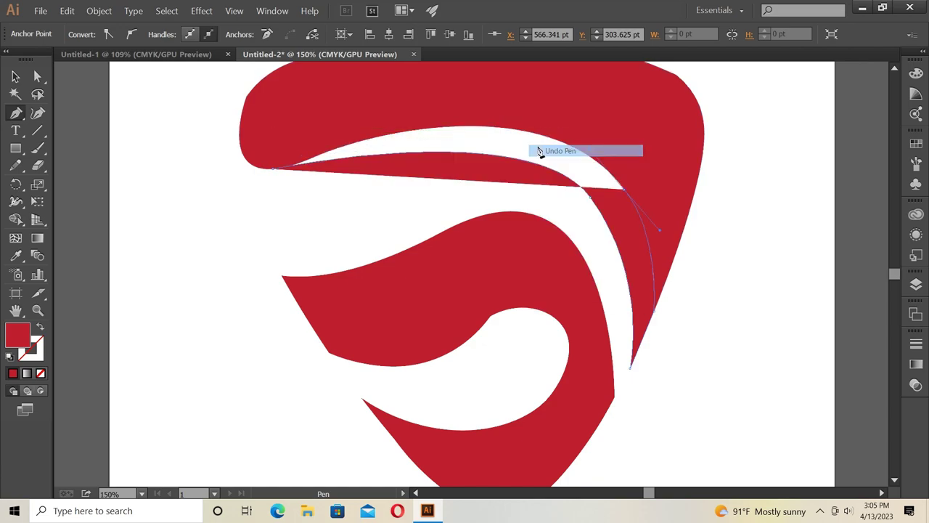
mouse_move(551, 137)
left_mouse_down()
mouse_move(533, 140)
mouse_move(607, 174)
mouse_move(625, 196)
mouse_move(553, 141)
mouse_move(530, 145)
mouse_move(499, 127)
mouse_move(354, 149)
left_mouse_up()
right_click(608, 175)
left_click(617, 177)
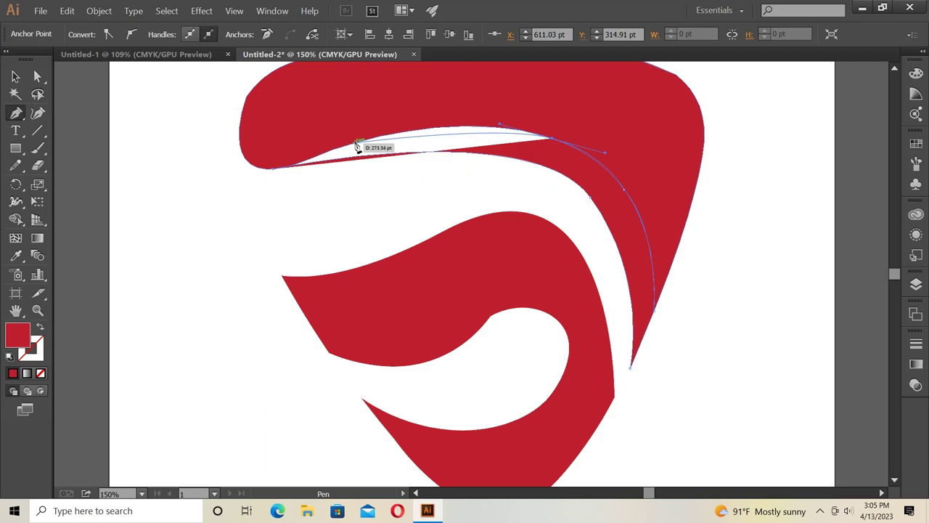
mouse_move(356, 145)
left_mouse_down()
mouse_move(303, 170)
mouse_move(250, 173)
mouse_move(274, 172)
left_mouse_up()
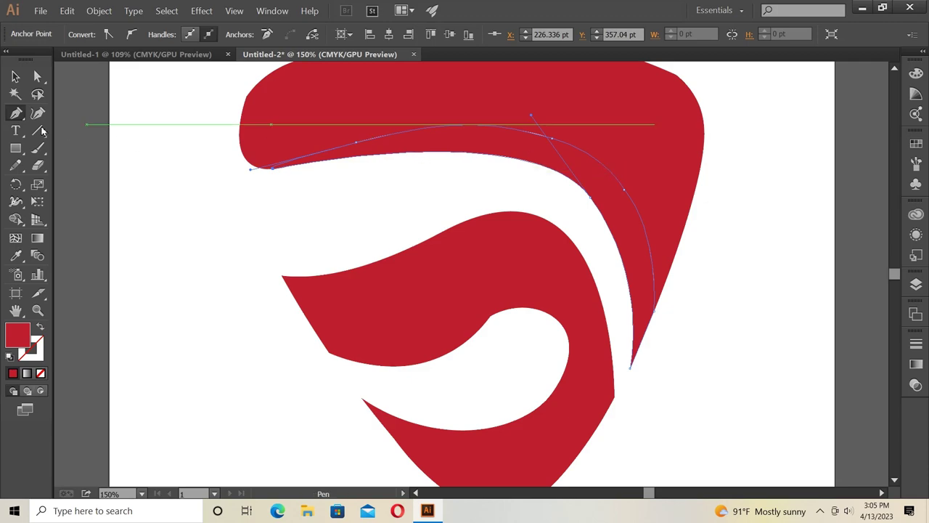
left_click(38, 113)
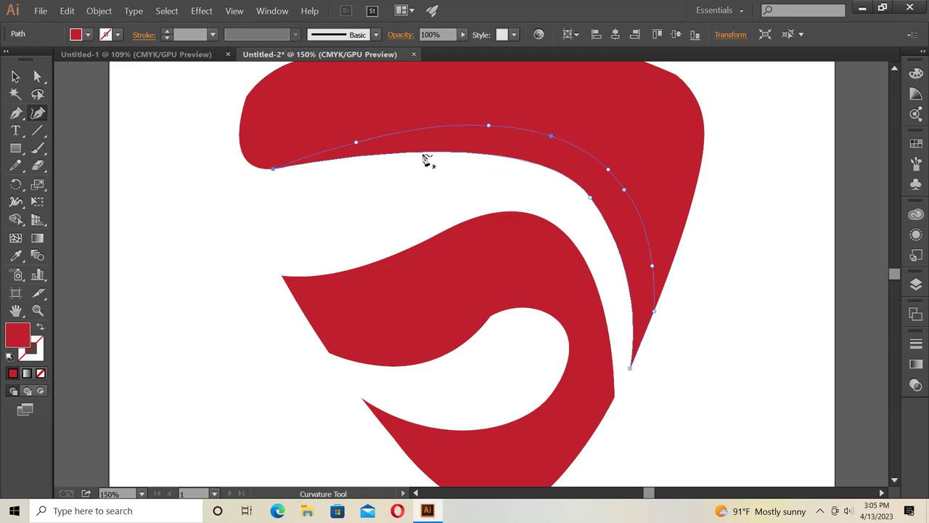
left_click(16, 114)
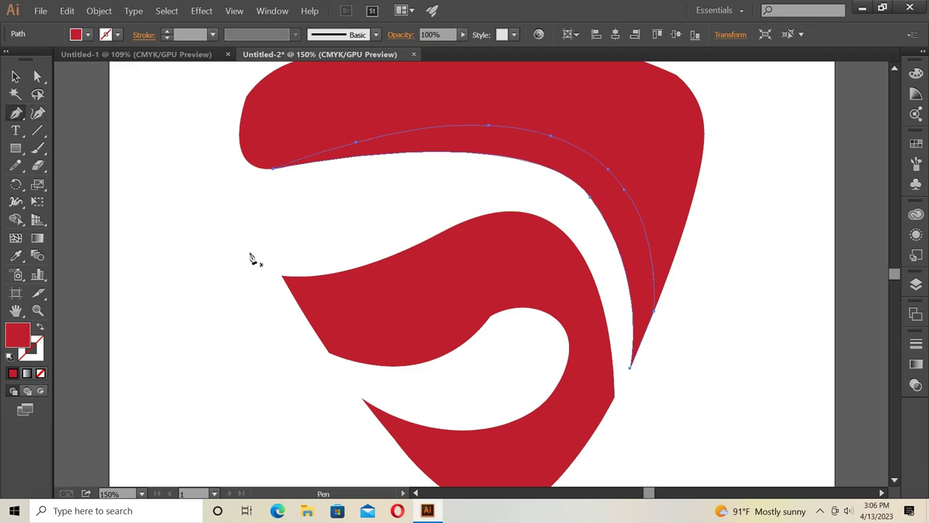
key("ctrl+shift+a")
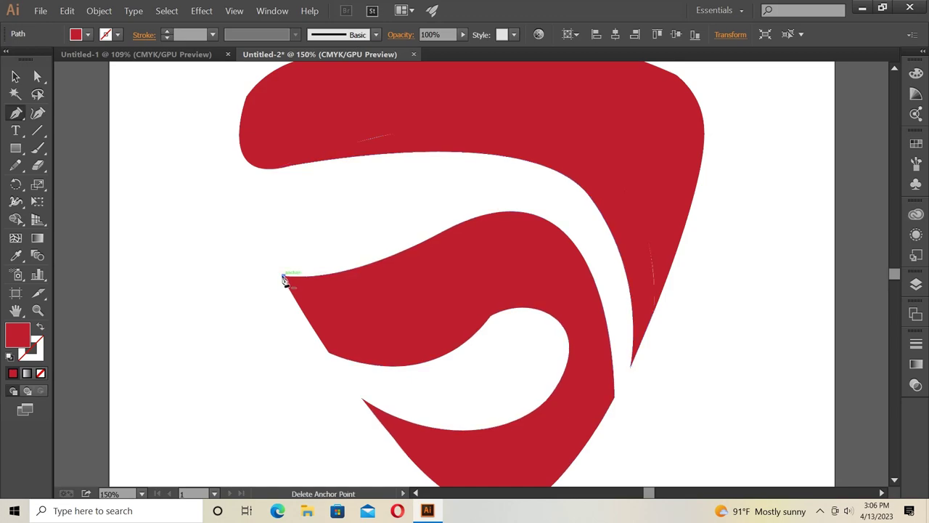
Trace a closed curved Pen path over the middle shape's top-left, rounding its pointed left tip
left_click(282, 277)
mouse_move(341, 223)
left_mouse_down()
mouse_move(417, 267)
mouse_move(465, 264)
left_mouse_up()
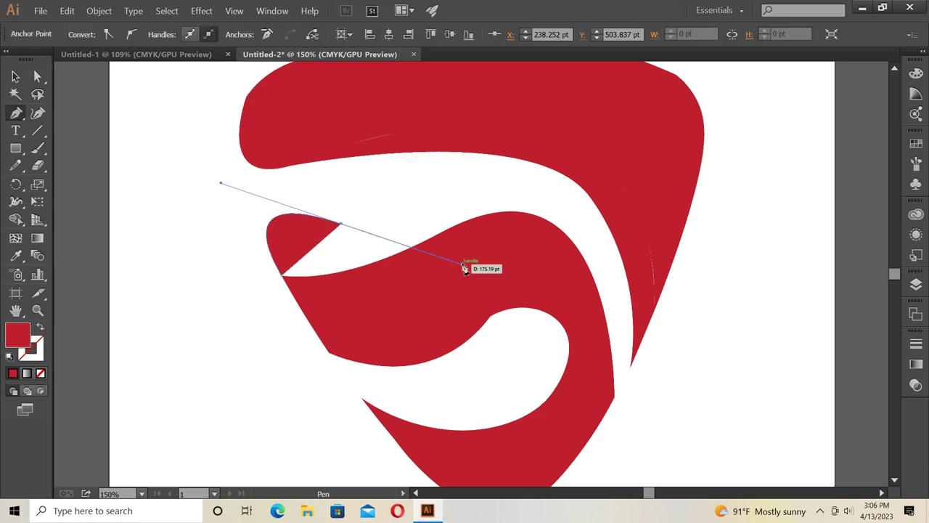
left_click(342, 223)
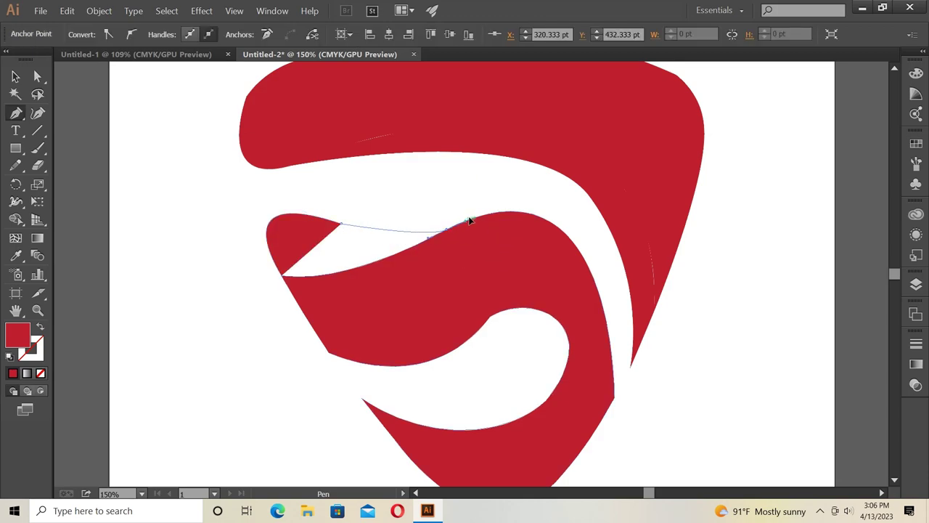
mouse_move(445, 229)
left_mouse_down()
mouse_move(530, 204)
mouse_move(485, 215)
mouse_move(421, 250)
mouse_move(352, 267)
left_mouse_up()
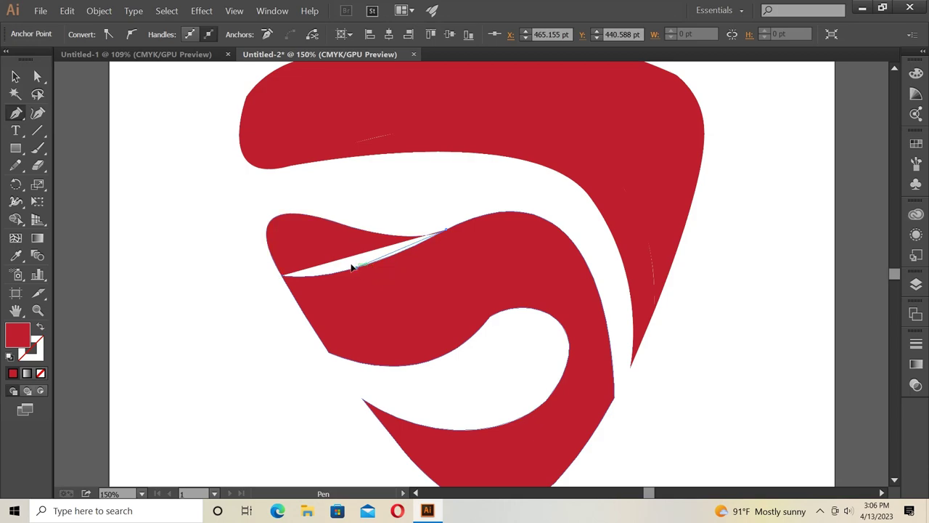
left_click(350, 267)
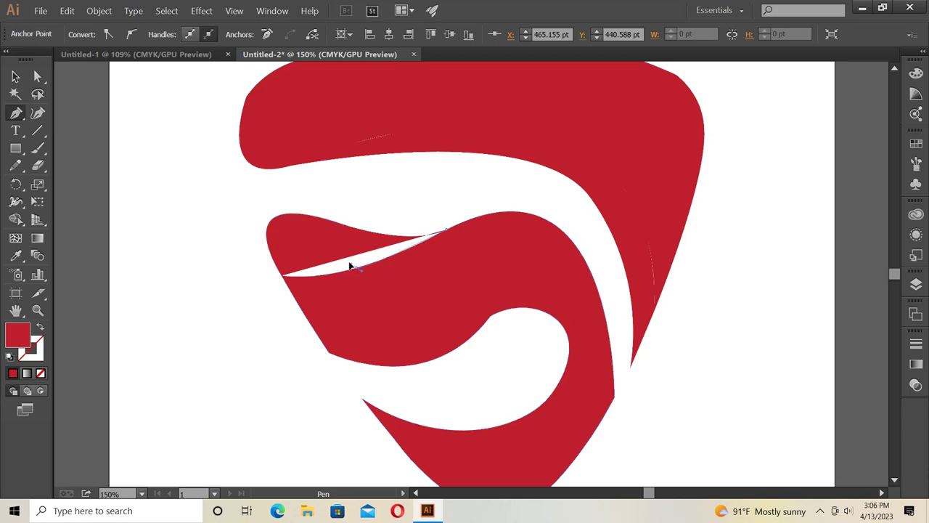
left_click(282, 273)
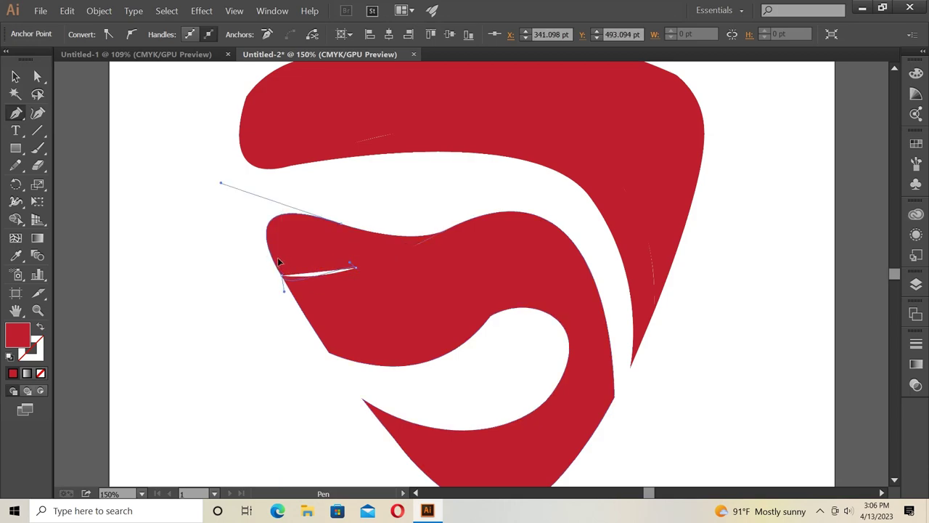
right_click(265, 259)
left_click(266, 259)
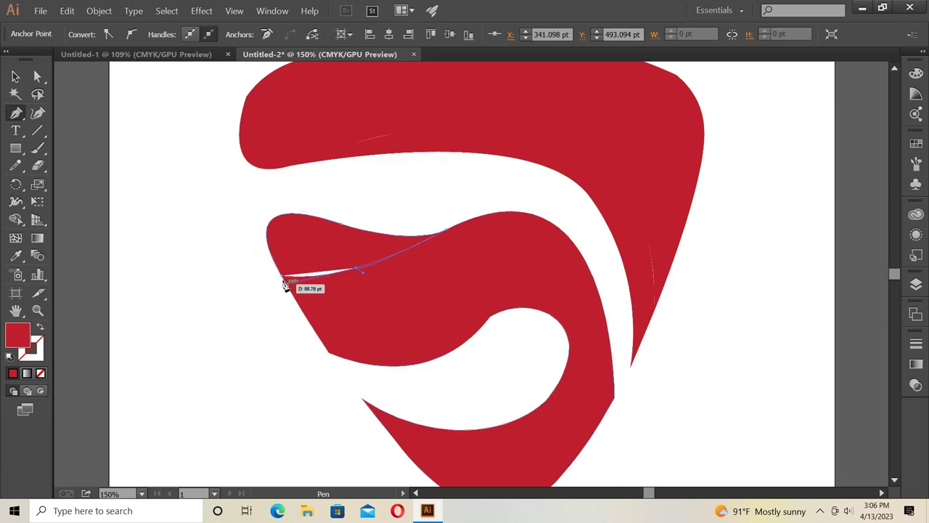
left_click(283, 276)
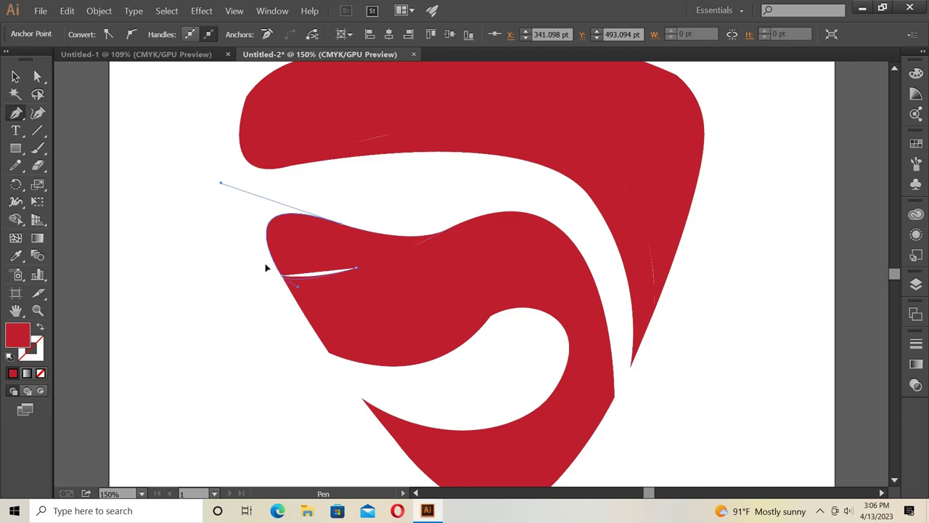
key("ctrl+z")
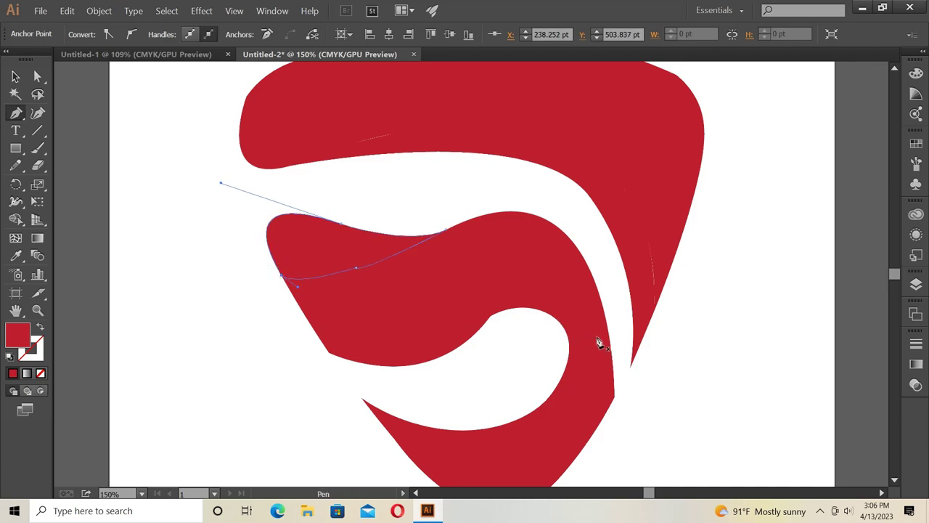
Start a Pen path at the lower band's left tip, curving up to the inner curl and undoing stray points
left_click(364, 398)
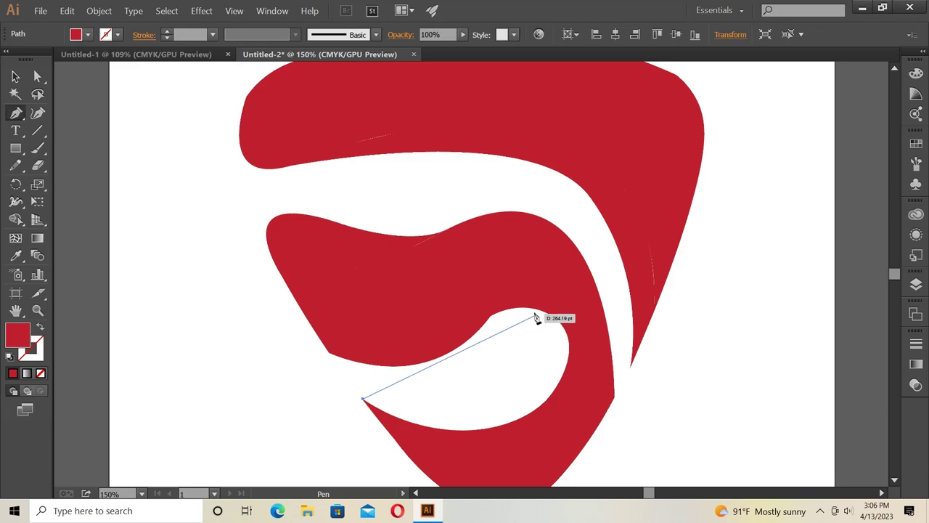
left_click_drag(536, 311, 513, 169)
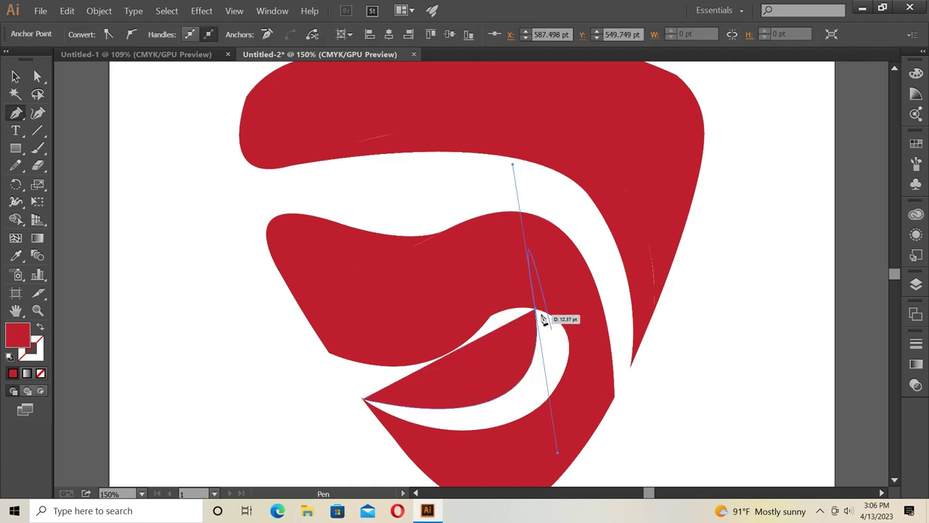
mouse_move(536, 311)
left_mouse_down()
mouse_move(565, 376)
mouse_move(543, 431)
left_mouse_up()
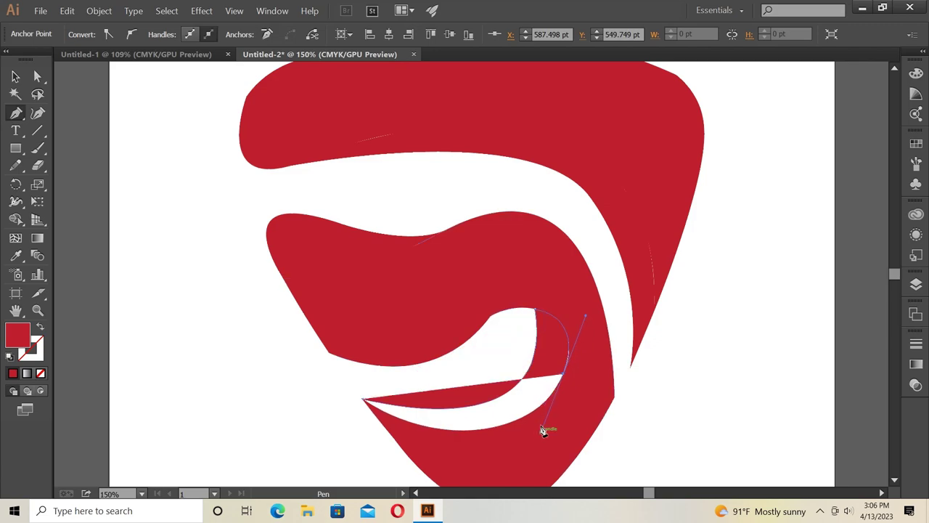
left_click_drag(564, 374, 561, 373)
right_click(562, 374)
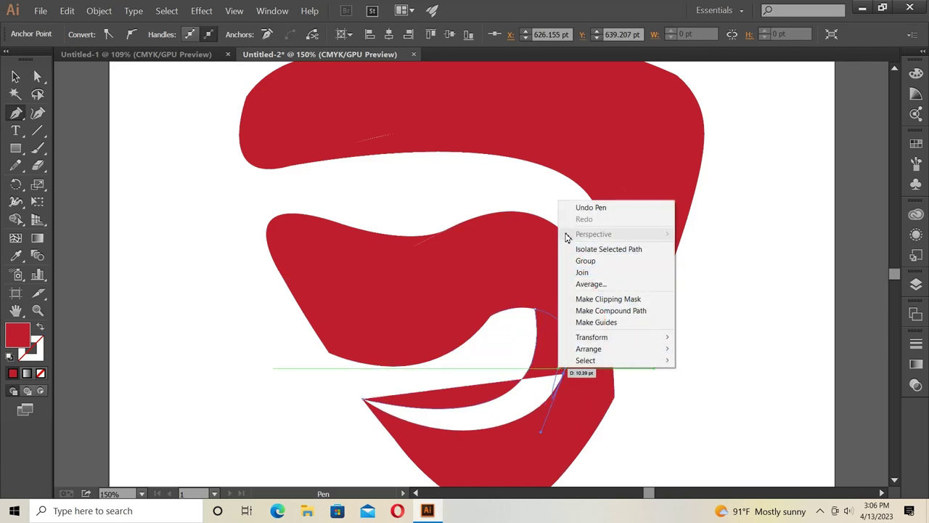
left_click(581, 205)
left_click(567, 372)
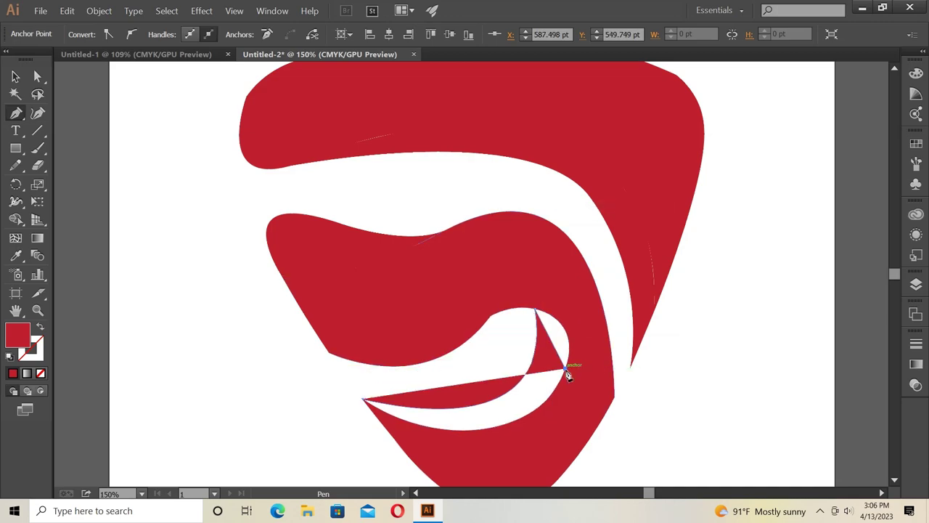
right_click(567, 374)
left_click(590, 208)
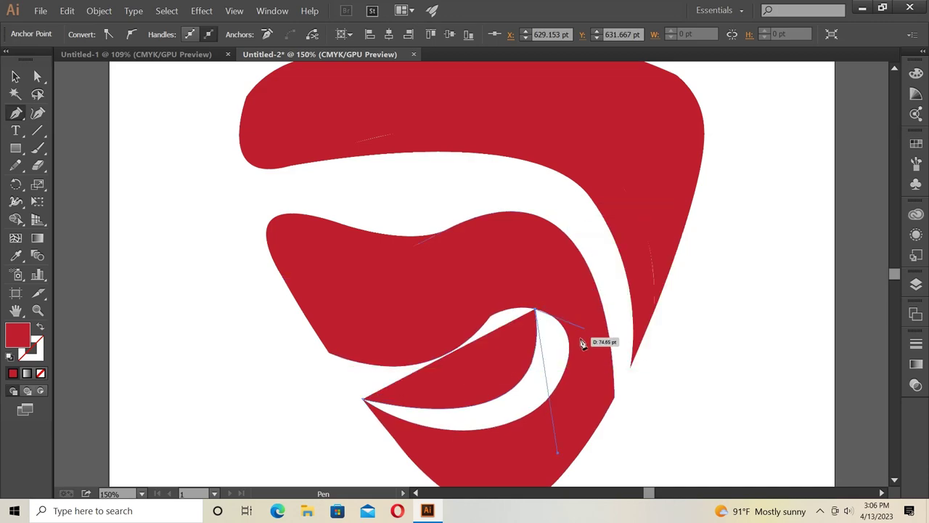
Curve the path down the curl's right side and along the inner edge back to the bottom
mouse_move(565, 373)
left_mouse_down()
mouse_move(541, 430)
mouse_move(509, 428)
mouse_move(541, 427)
left_mouse_up()
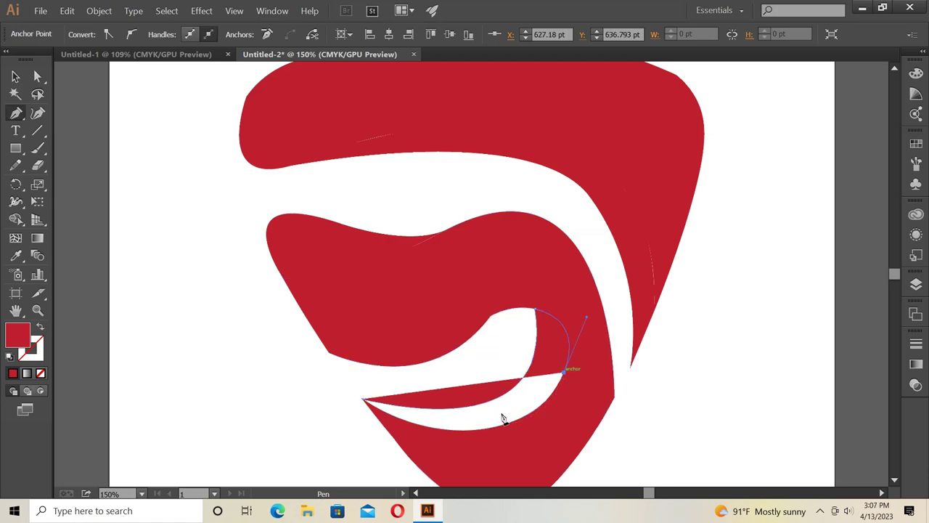
mouse_move(463, 430)
left_mouse_down()
mouse_move(430, 387)
mouse_move(364, 434)
mouse_move(376, 439)
left_mouse_up()
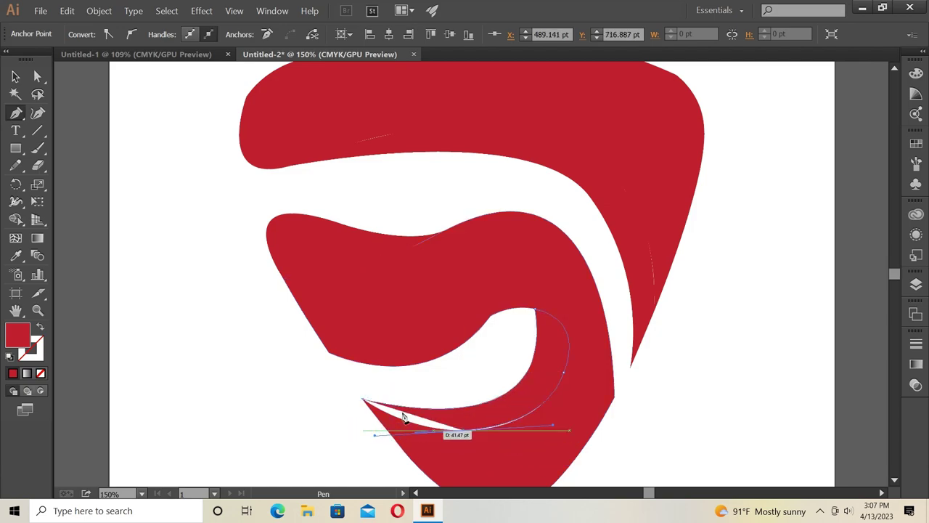
right_click(429, 431)
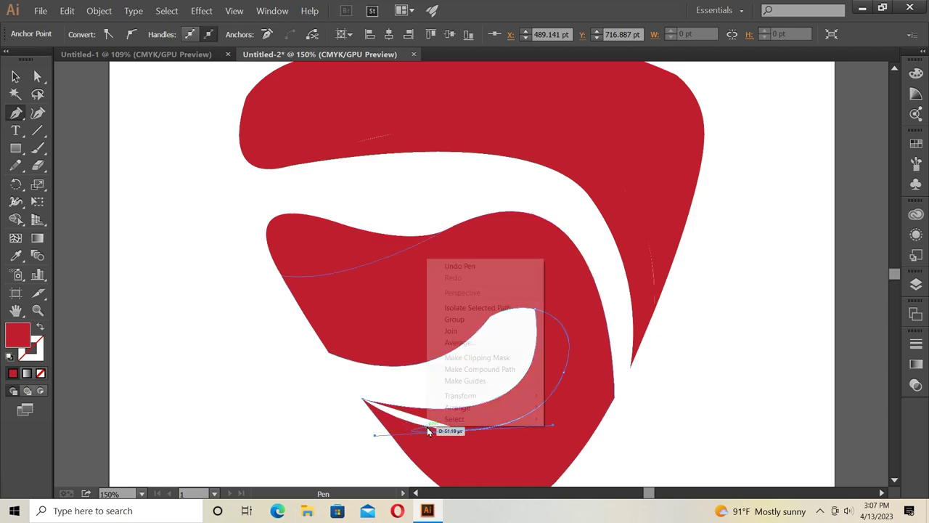
left_click(468, 268)
left_click(466, 434)
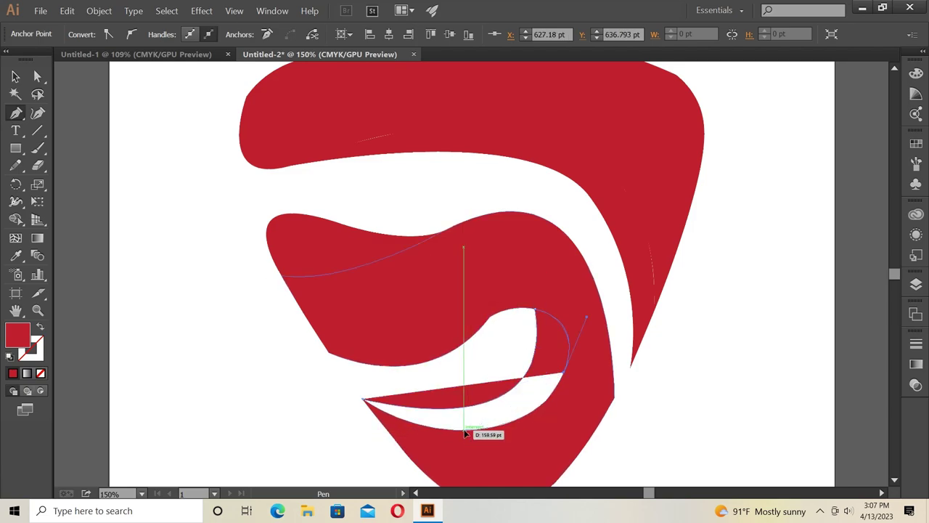
mouse_move(466, 434)
left_mouse_down()
mouse_move(361, 444)
mouse_move(371, 431)
left_mouse_up()
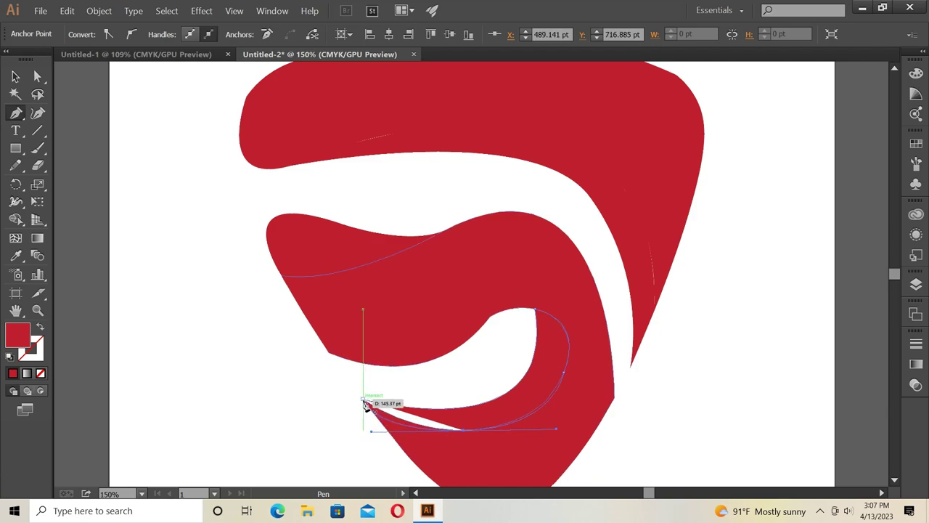
left_click_drag(459, 429, 366, 401)
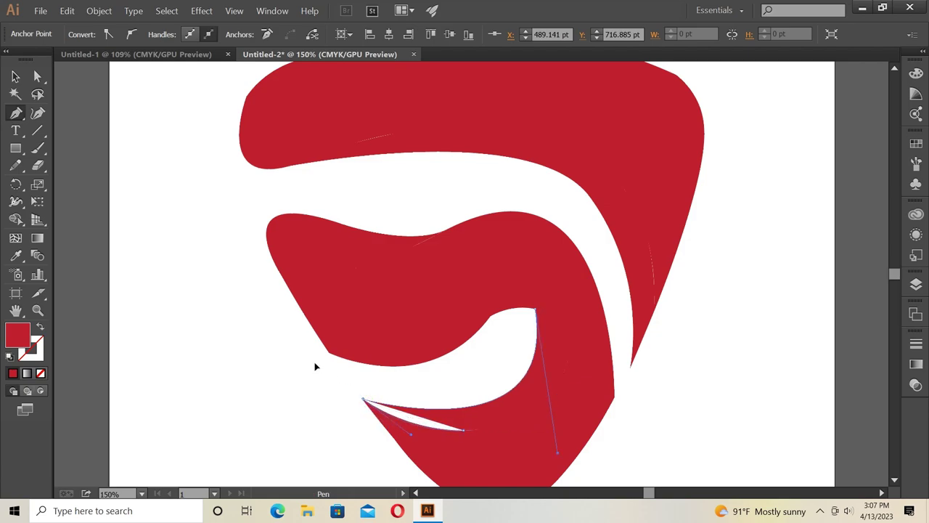
key("ctrl+z")
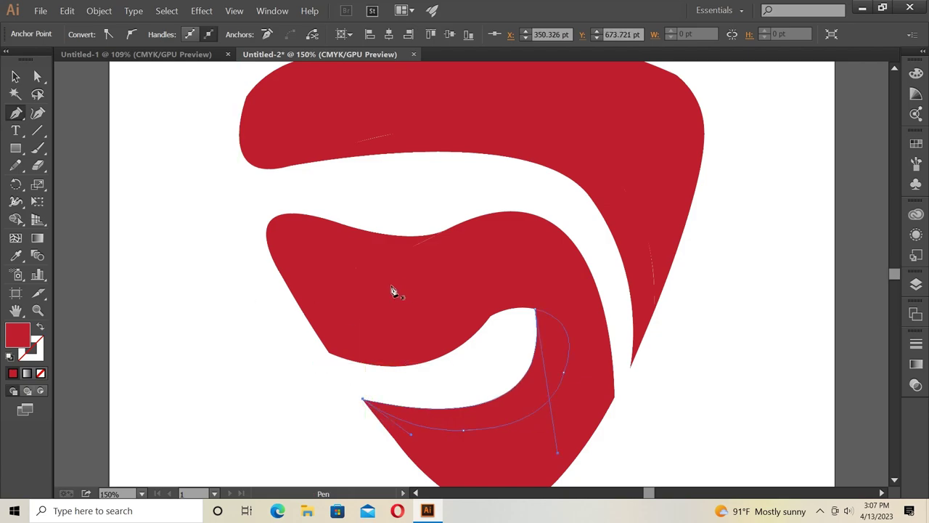
Fit the artboard in view and marquee-select all the red swoosh shapes
left_click(15, 75)
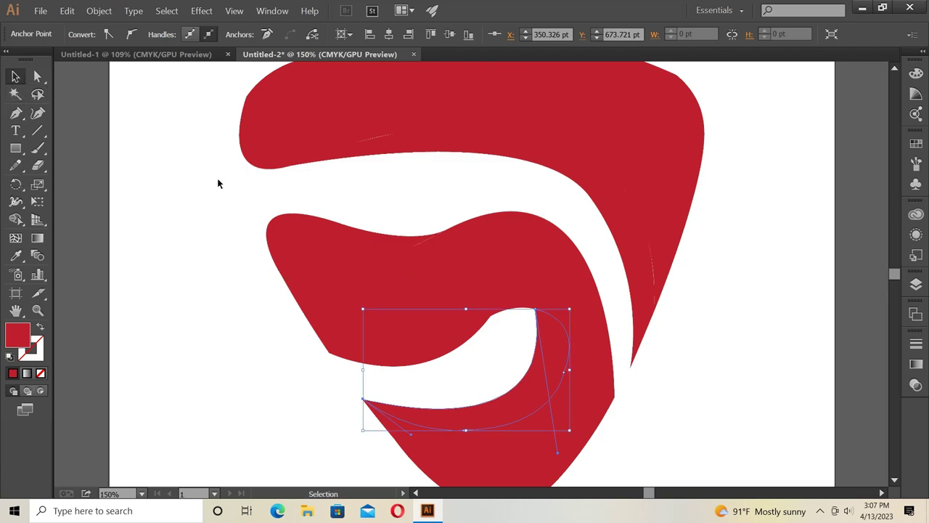
key("ctrl+0")
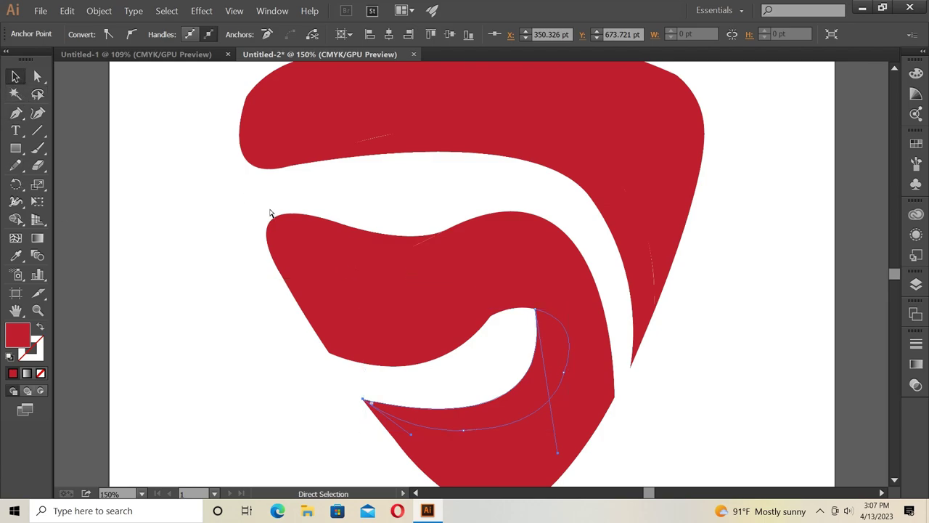
left_click_drag(351, 127, 591, 411)
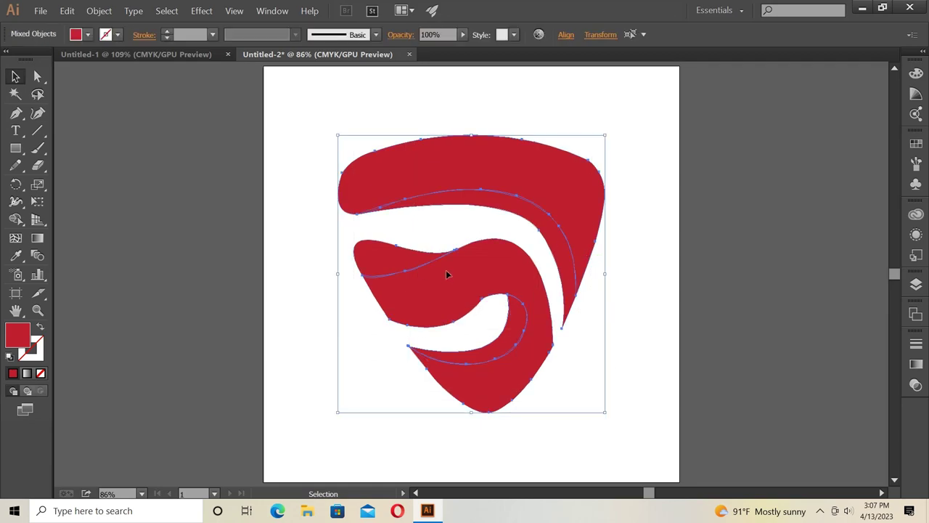
Apply a radial gradient fill to the swoosh shapes and make the left stop pink
left_click(916, 366)
left_click(792, 426)
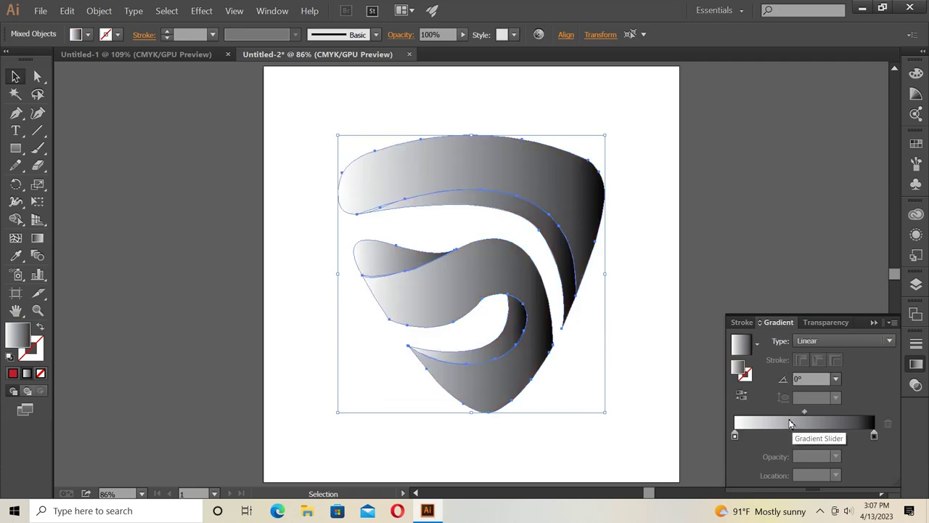
left_click(823, 338)
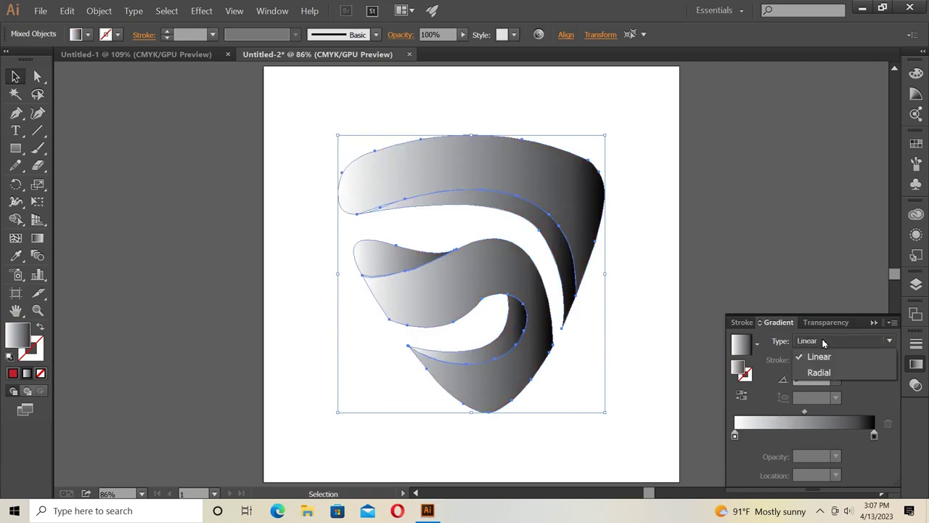
left_click(820, 373)
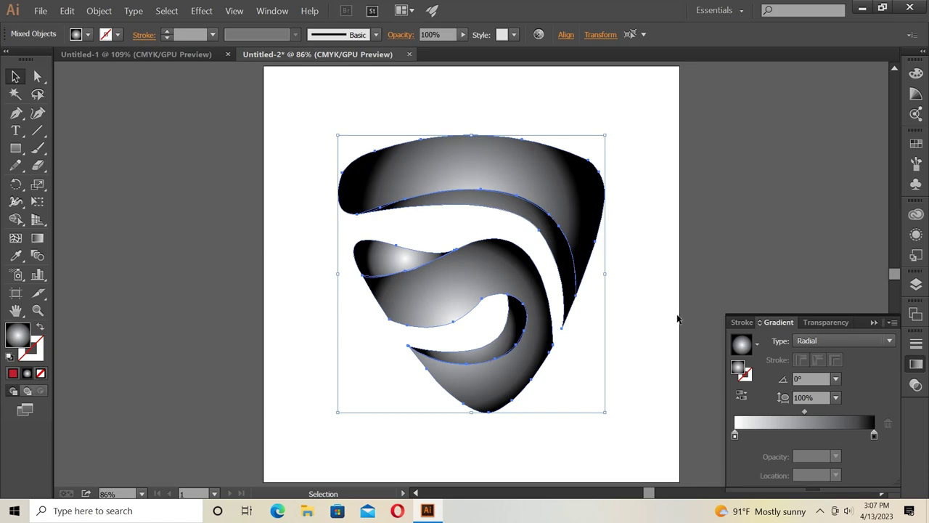
double_click(734, 436)
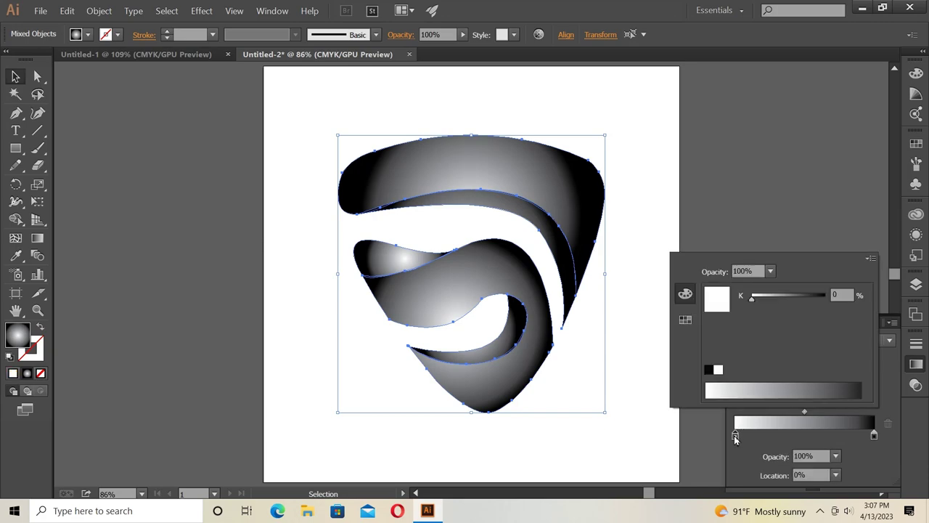
left_click(685, 320)
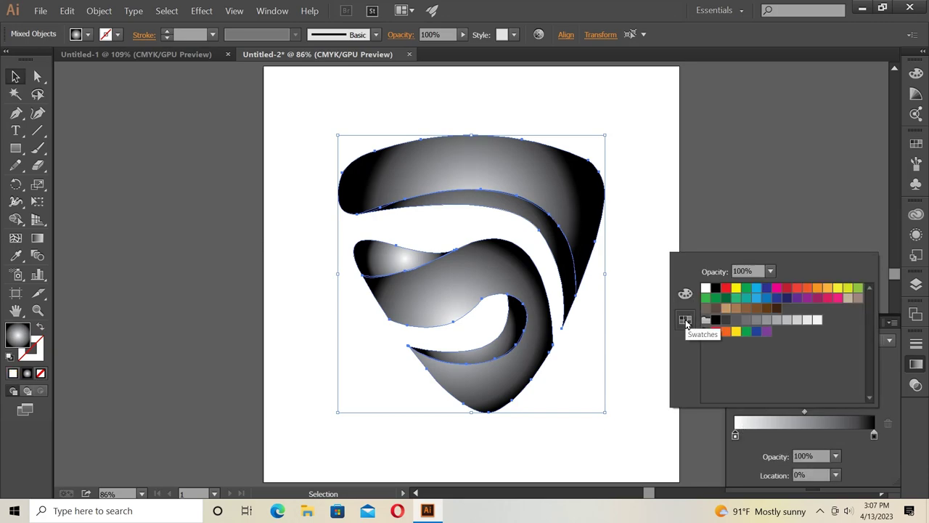
left_click(828, 298)
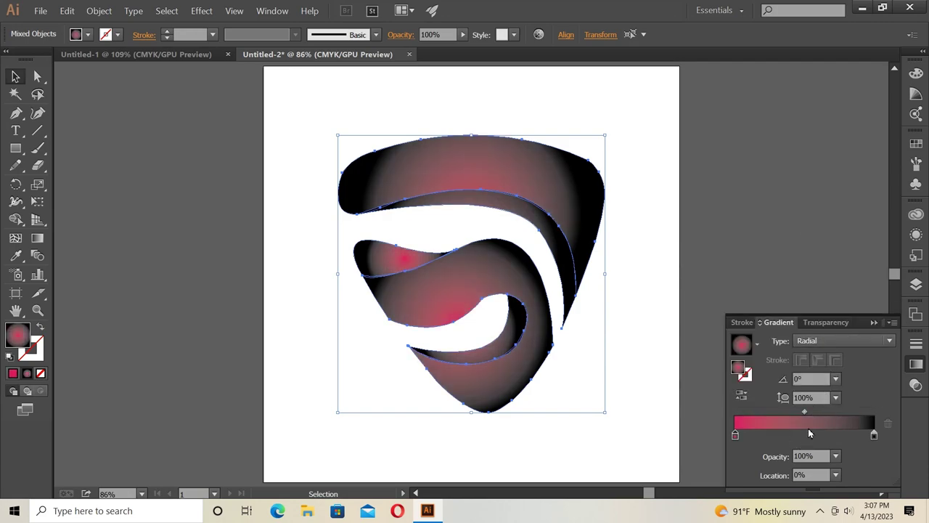
Add a bright red middle stop and a red stop near the right end
left_click(809, 437)
double_click(809, 434)
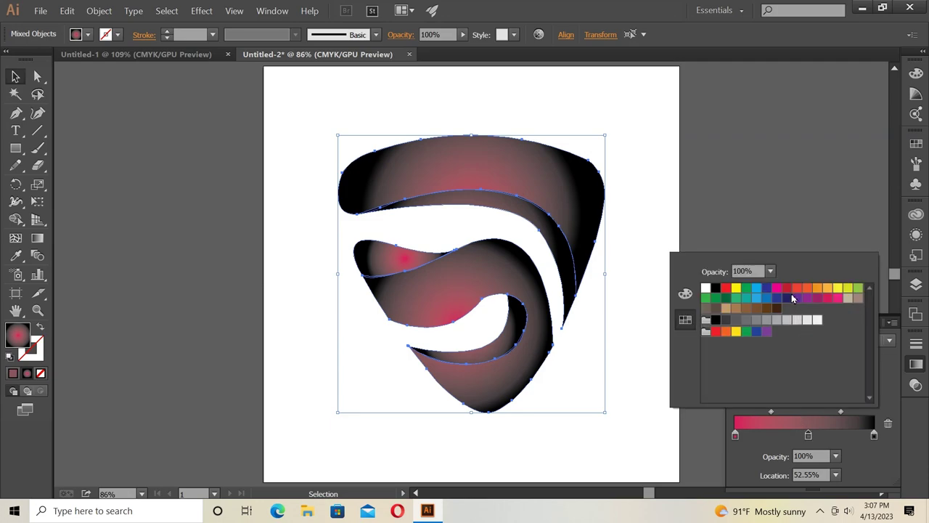
left_click(714, 333)
left_click(789, 188)
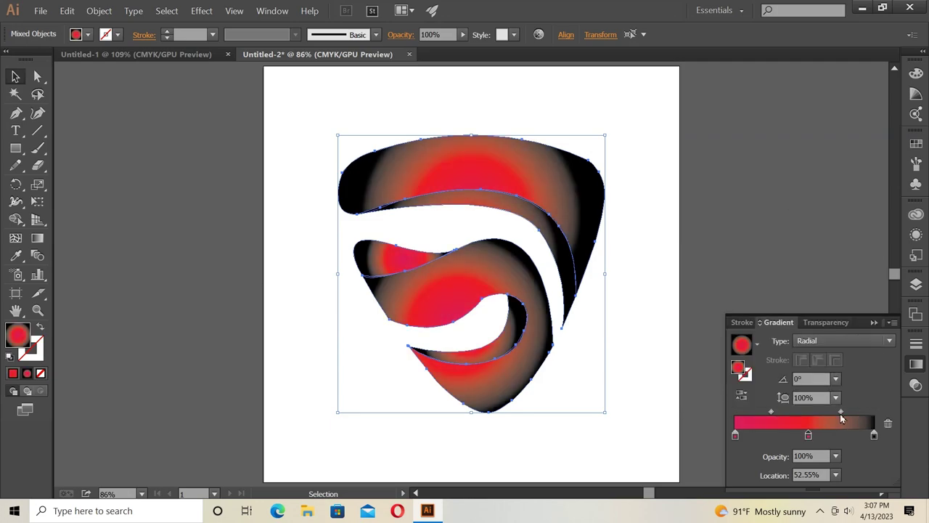
left_click(847, 434)
double_click(847, 436)
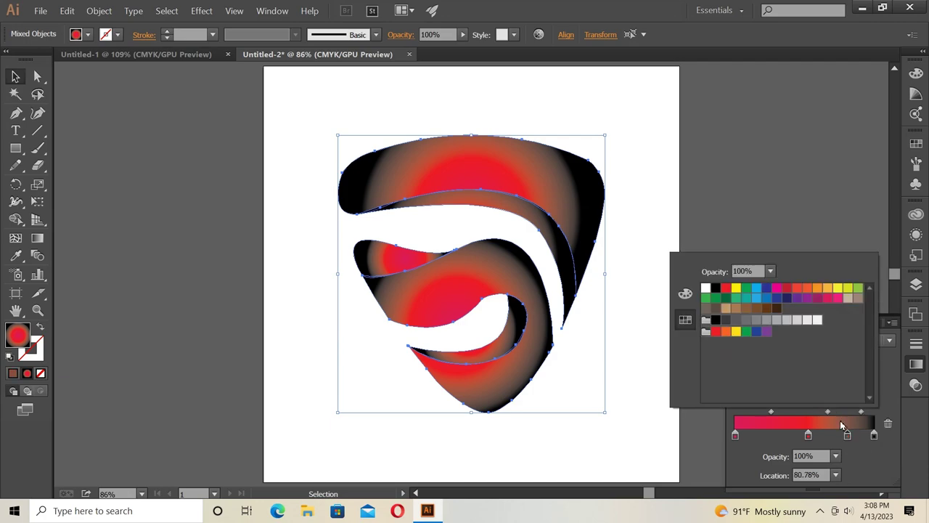
left_click(787, 289)
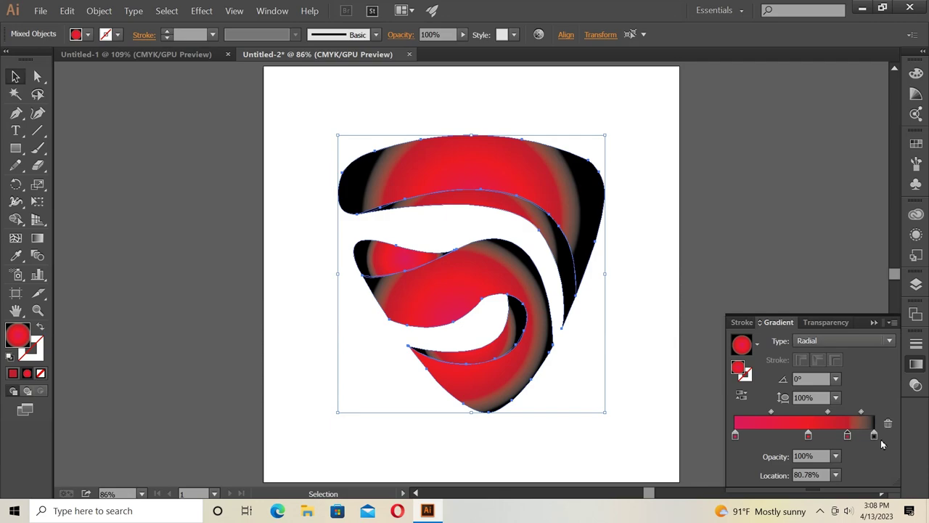
Change the black end stop to red and darken it to C=30 M=100 Y=90 K=23
double_click(873, 435)
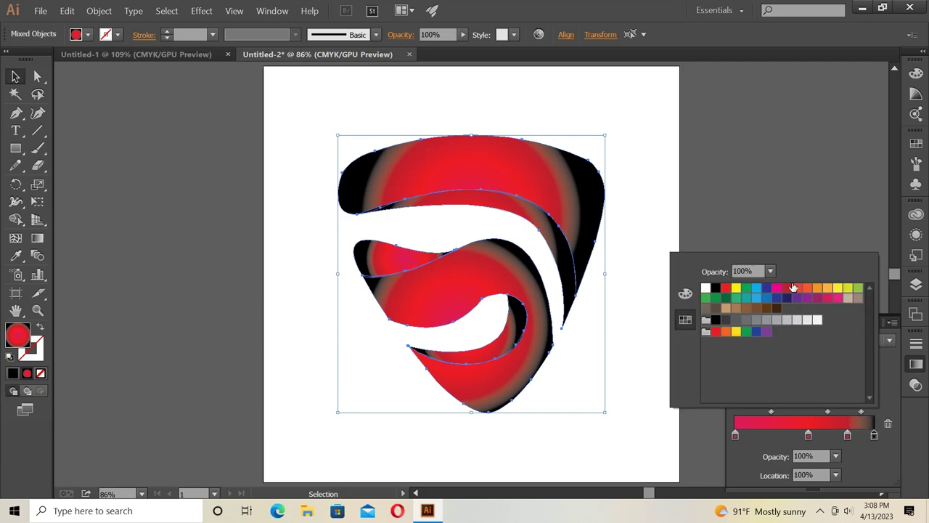
left_click(787, 288)
left_click(683, 296)
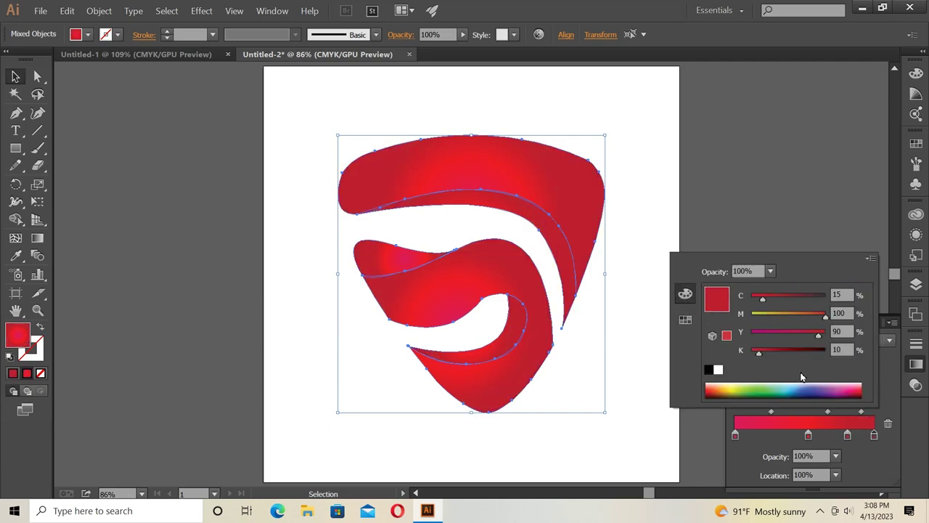
left_click_drag(768, 305, 782, 304)
left_click_drag(758, 354, 769, 355)
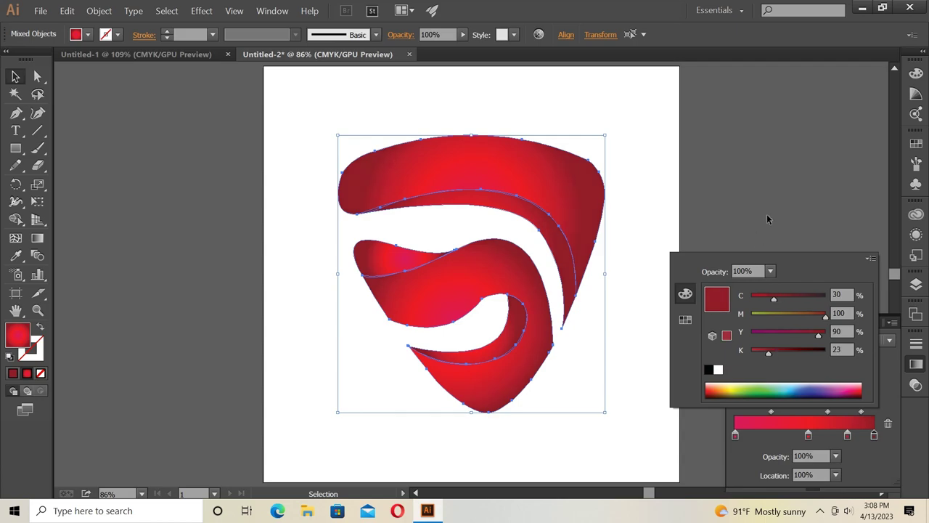
left_click(759, 252)
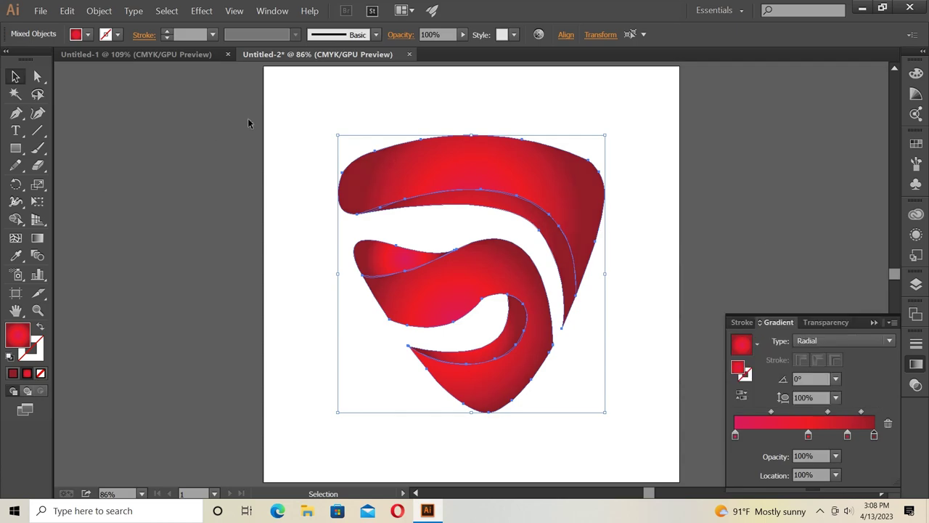
Group and then ungroup the swoosh shapes, leaving nothing selected
right_click(468, 189)
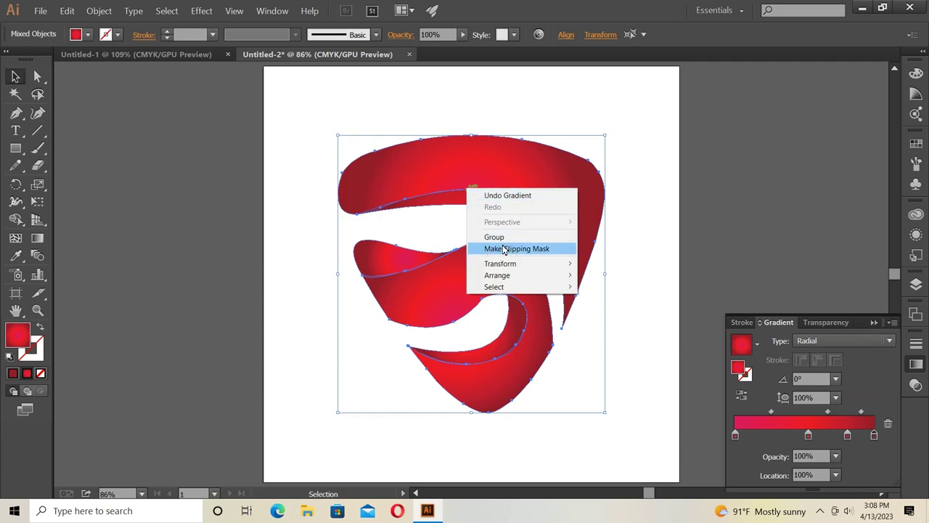
left_click(637, 246)
left_click(458, 169)
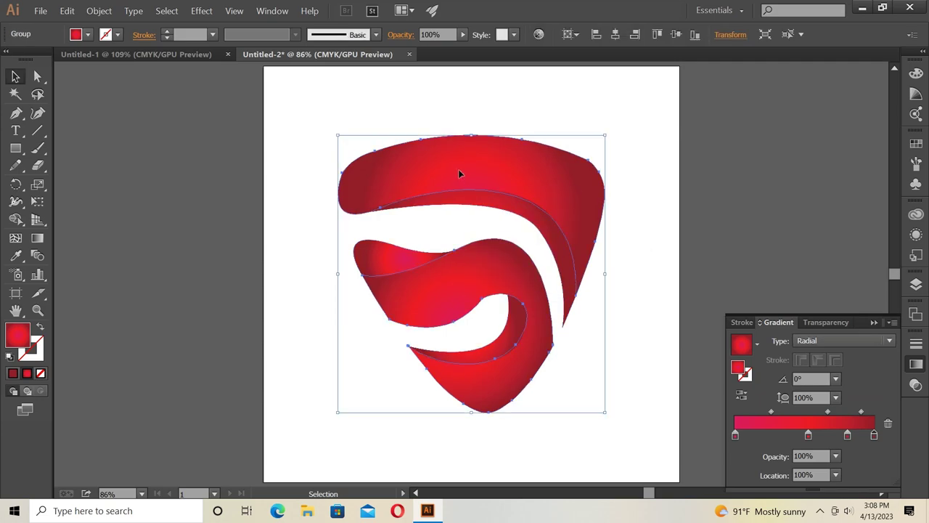
right_click(460, 177)
left_click(501, 231)
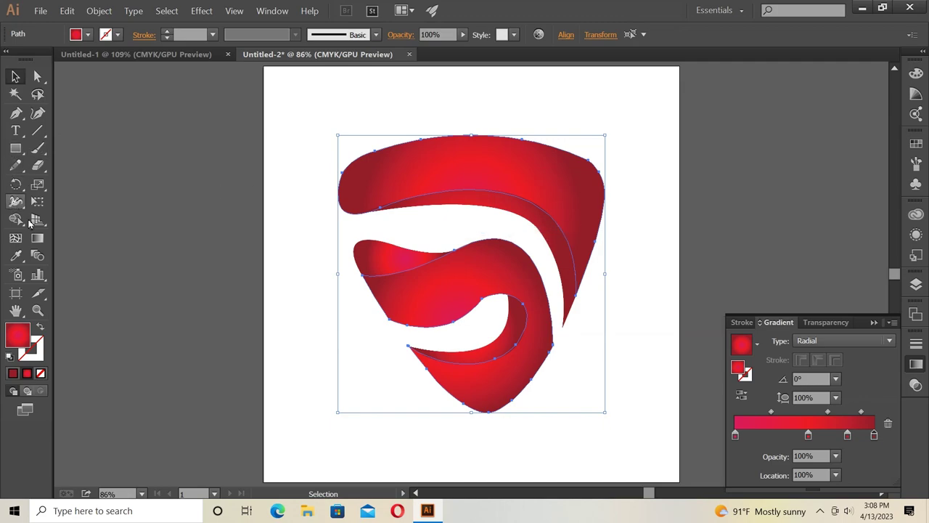
left_click(172, 172)
Re-stretch the radial gradient across the top red shape
left_click(429, 166)
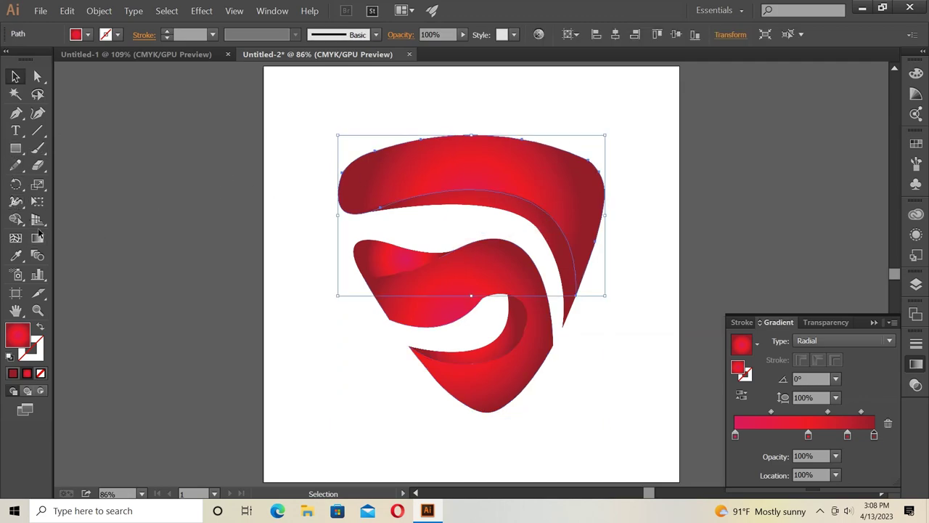
left_click(38, 238)
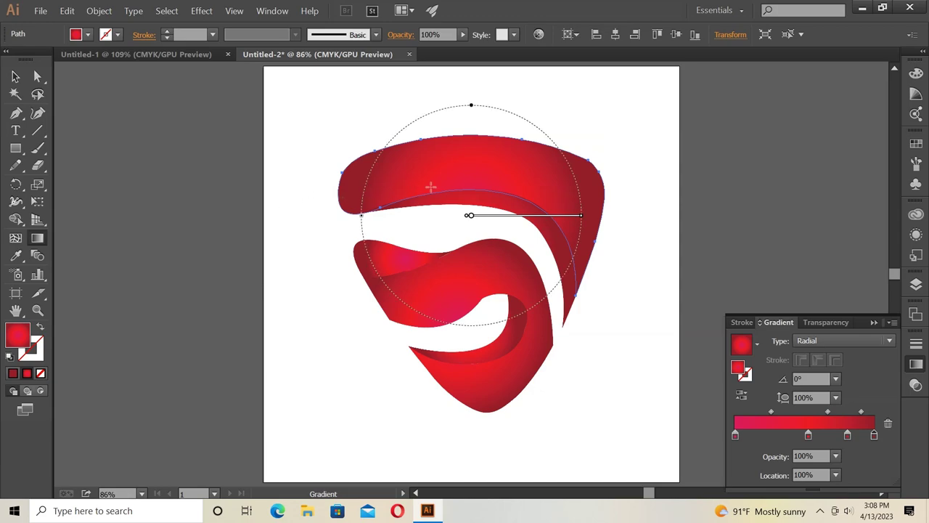
left_click_drag(470, 184, 603, 182)
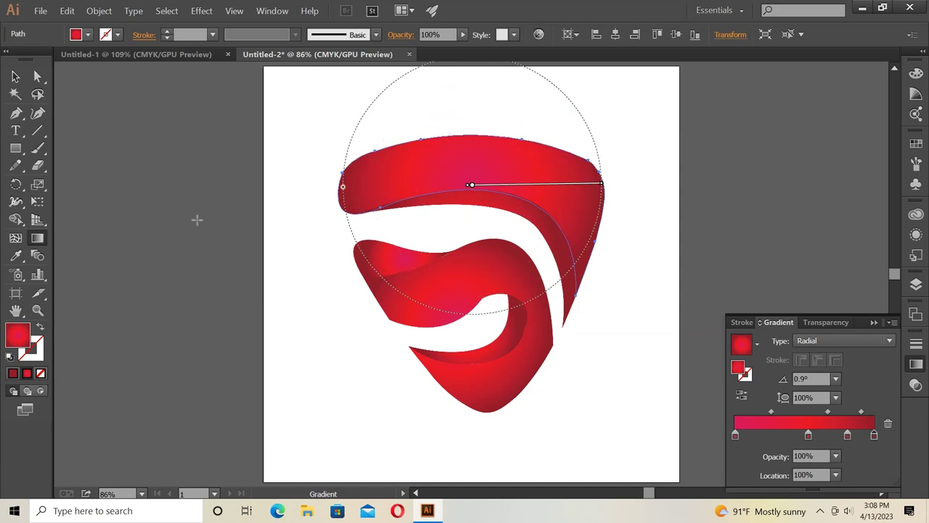
left_click(16, 76)
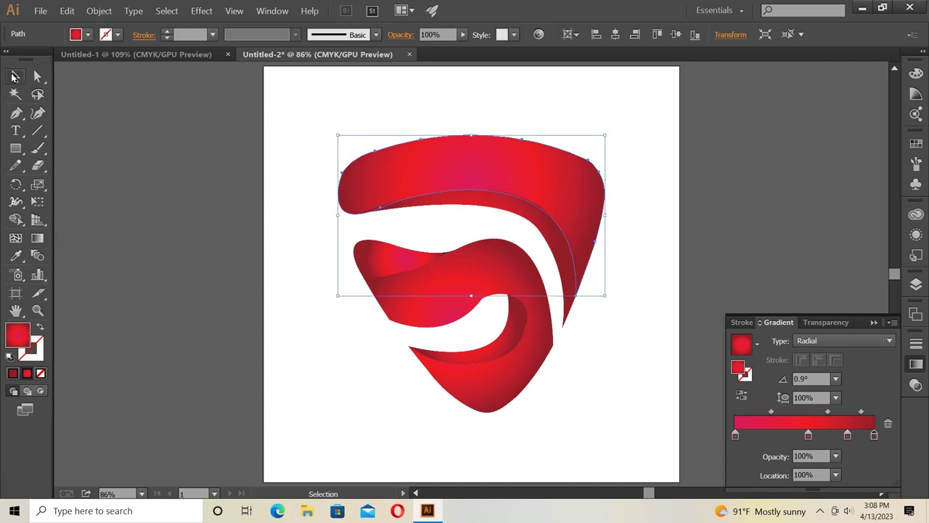
Redraw the lower hook's radial gradient at about -28.4°, then select the inner band
left_click(455, 287)
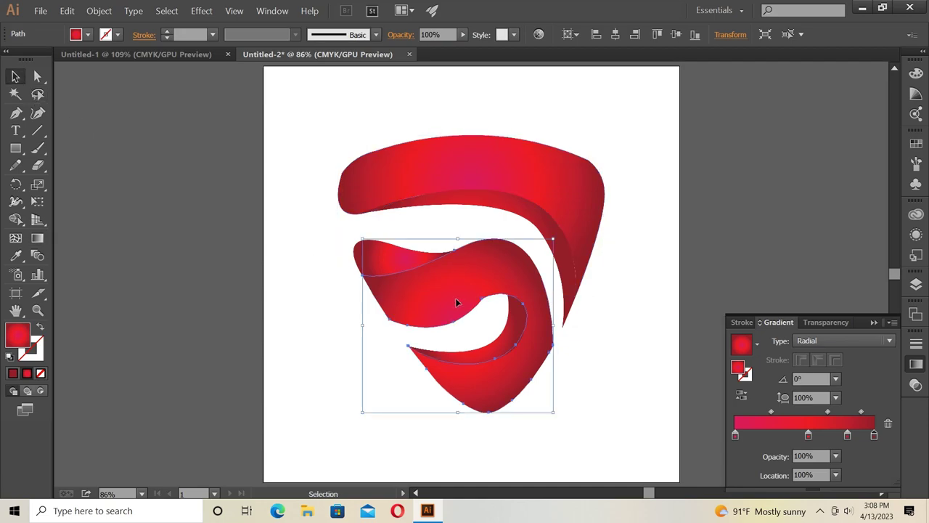
left_click(38, 238)
left_click_drag(445, 304, 538, 354)
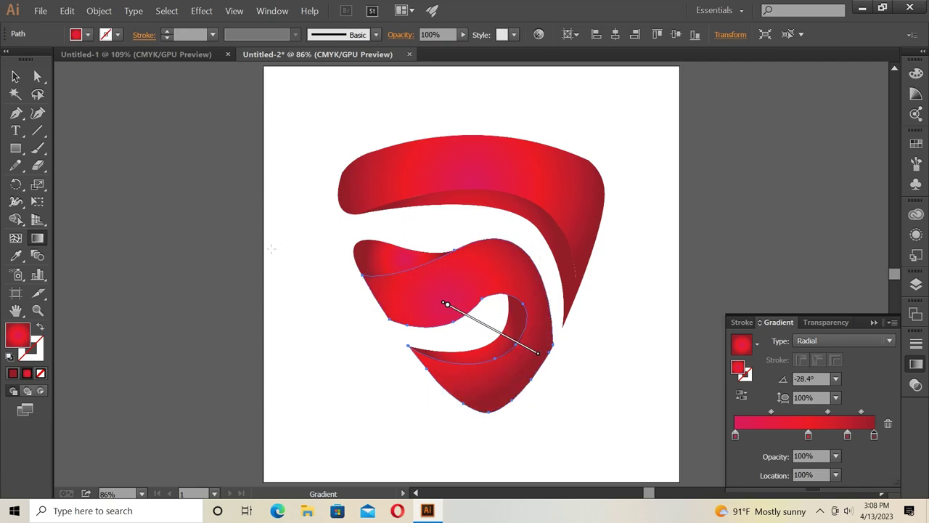
left_click(16, 76)
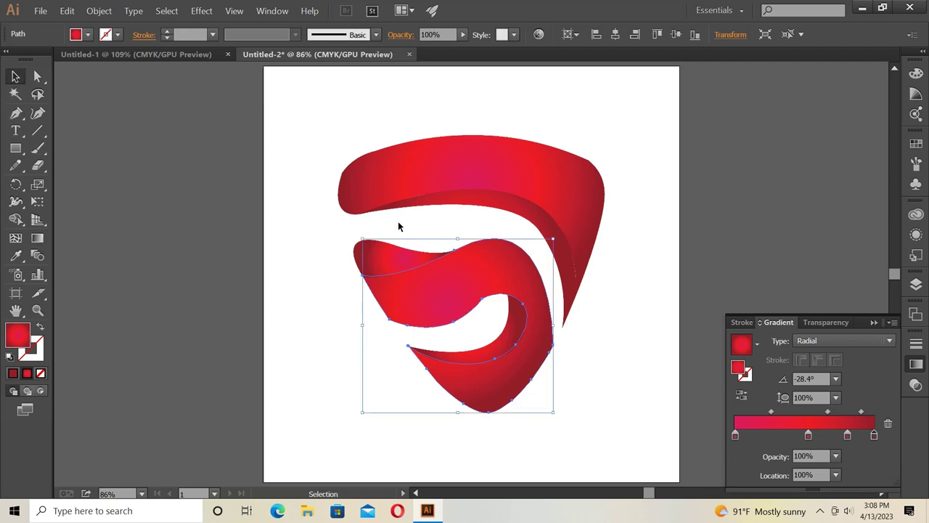
left_click(530, 219)
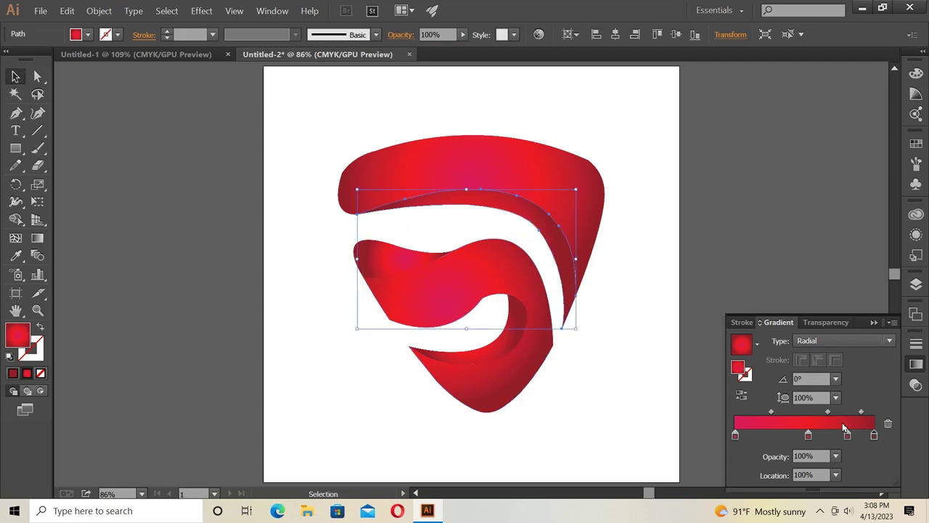
Give the inner curved band a reversed linear gradient angled about -45°
left_click(824, 341)
left_click(835, 356)
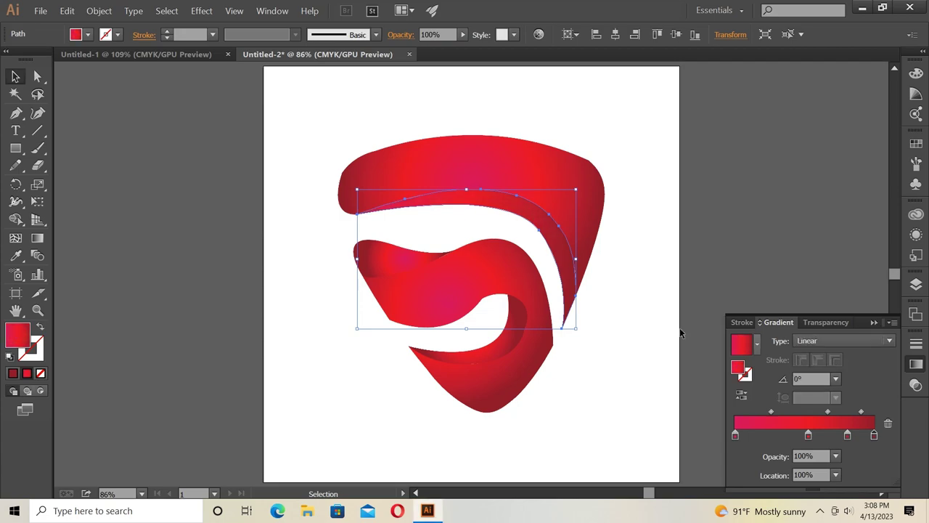
left_click(741, 395)
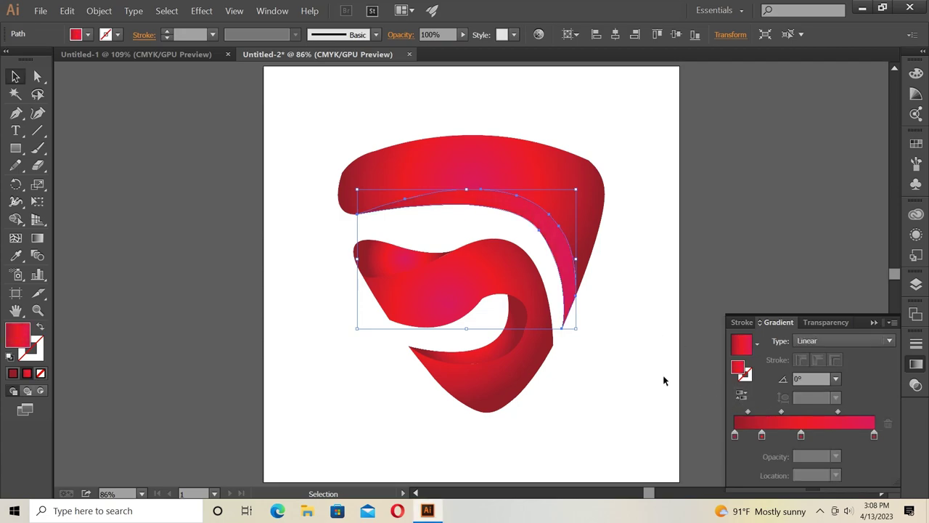
left_click(40, 244)
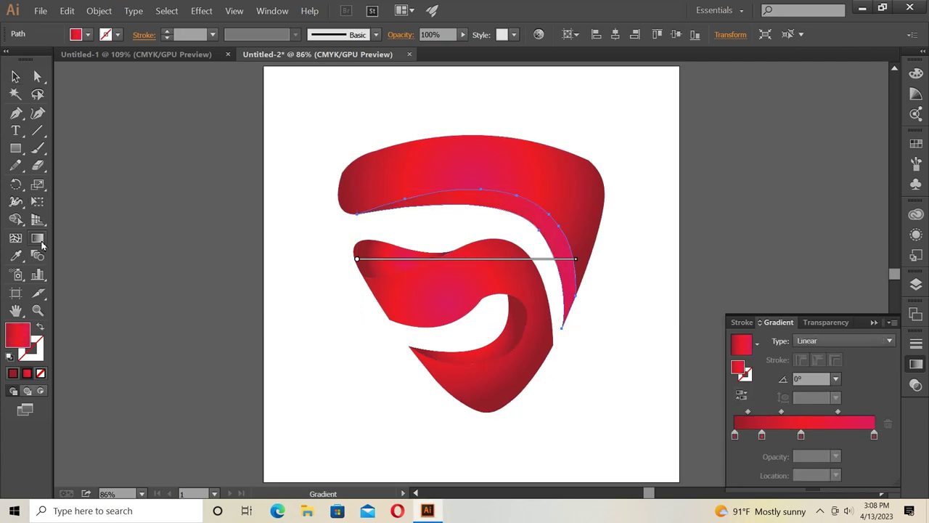
left_click_drag(450, 211, 612, 310)
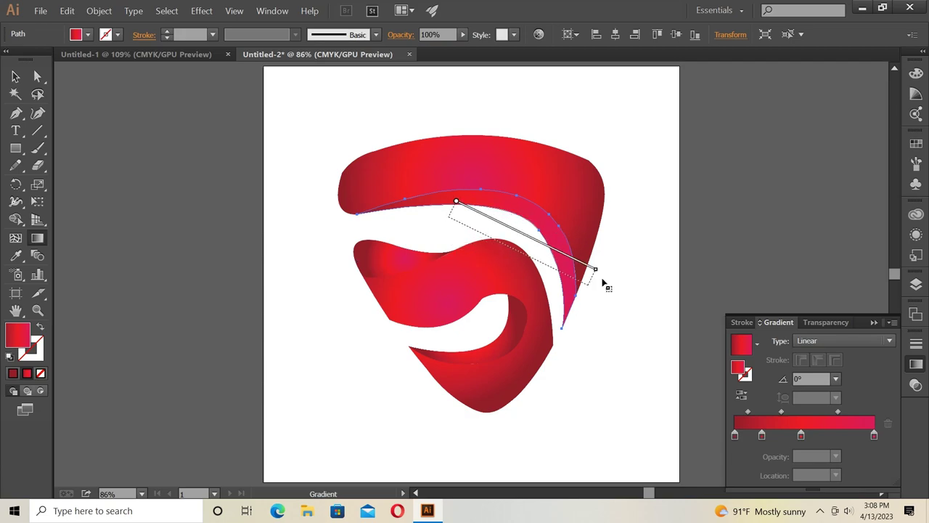
left_click_drag(491, 198, 624, 336)
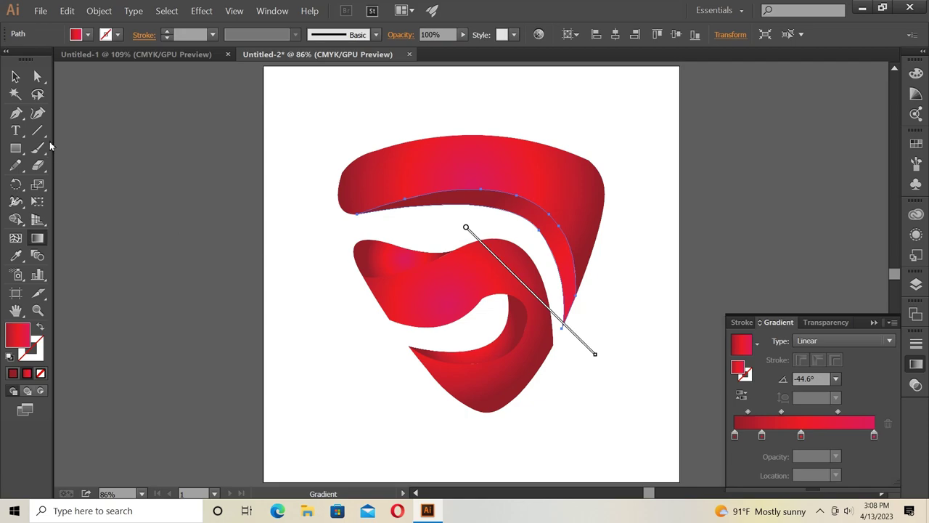
left_click(15, 76)
Give the small upper-left piece a linear gradient tilted to -18°
left_click(392, 265)
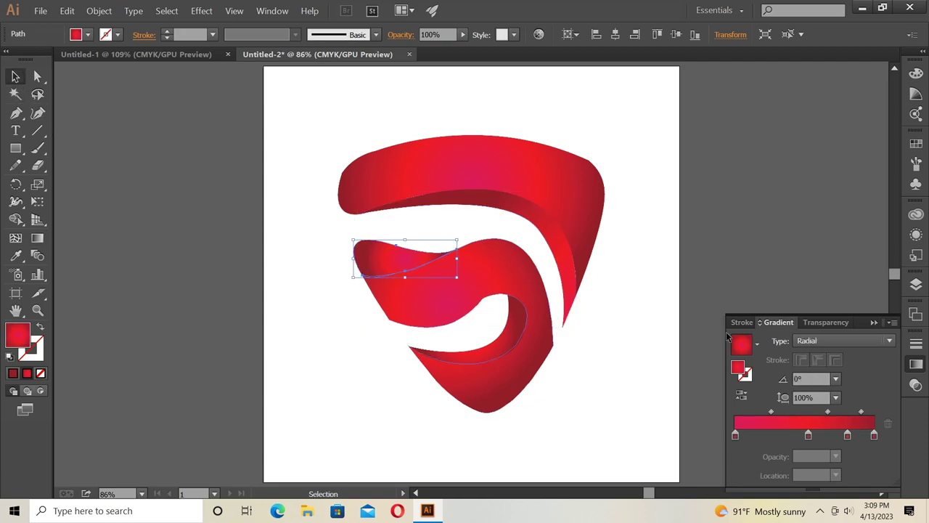
left_click(845, 340)
left_click(809, 354)
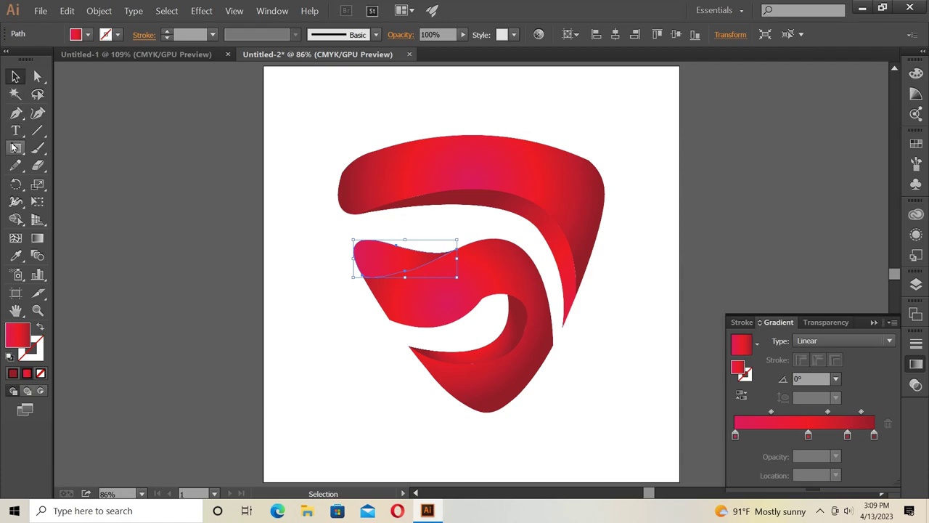
left_click(37, 237)
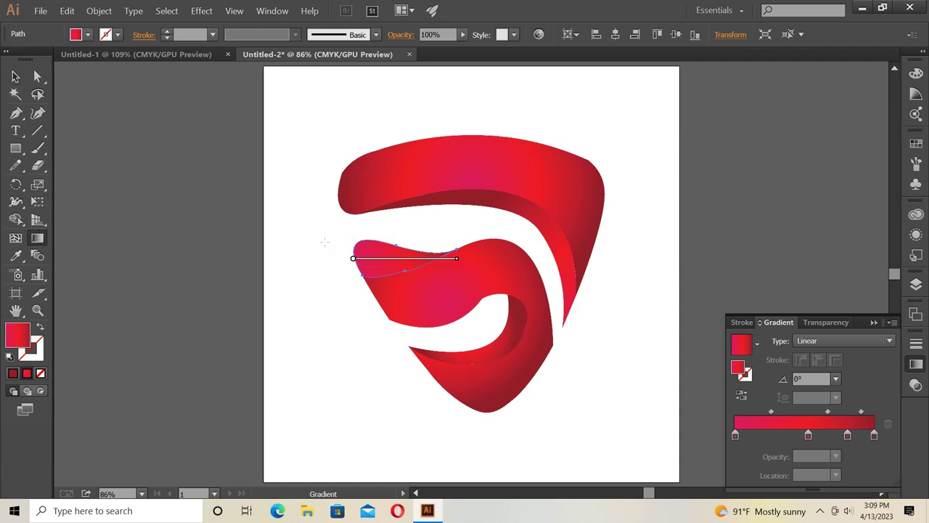
left_click_drag(325, 249, 408, 261)
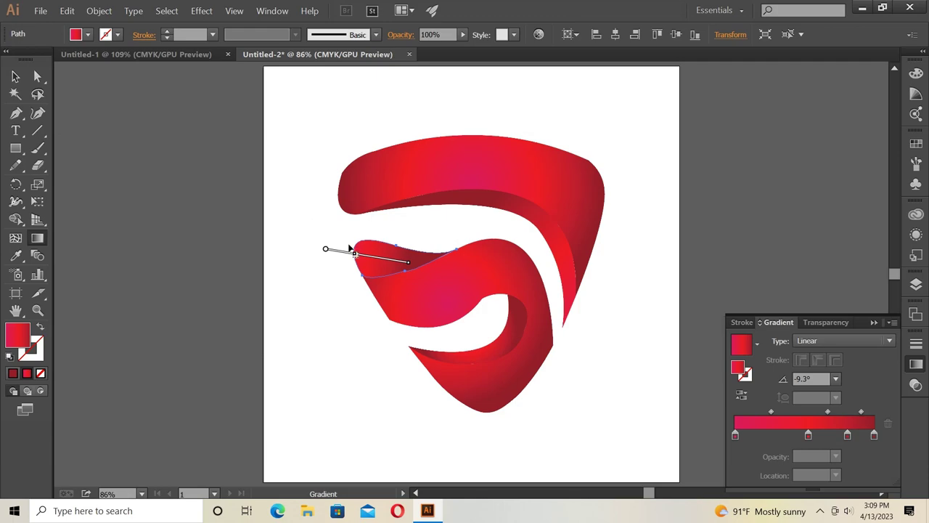
left_click_drag(310, 230, 412, 263)
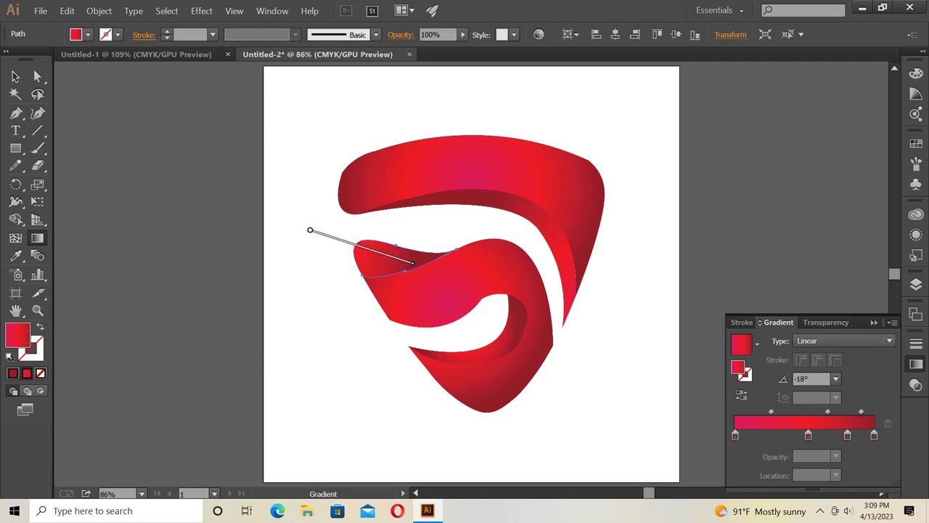
left_click(15, 76)
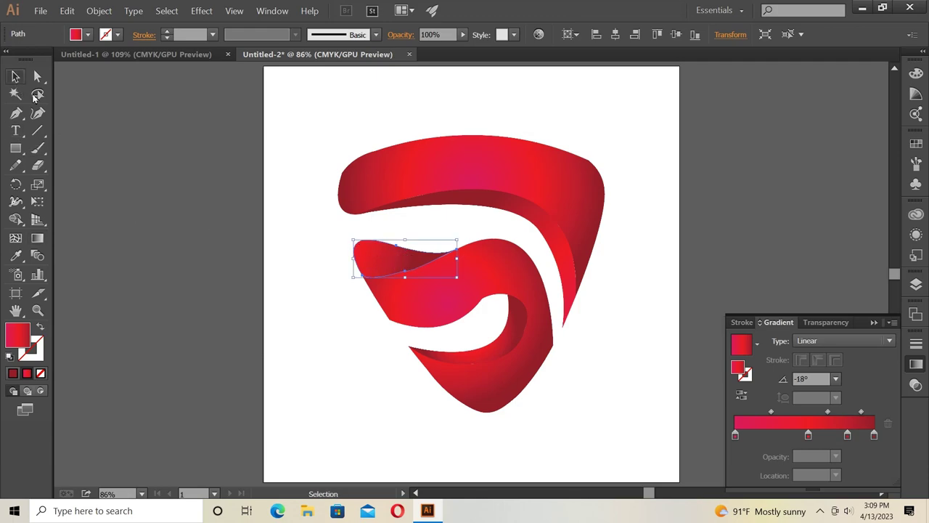
left_click(509, 341)
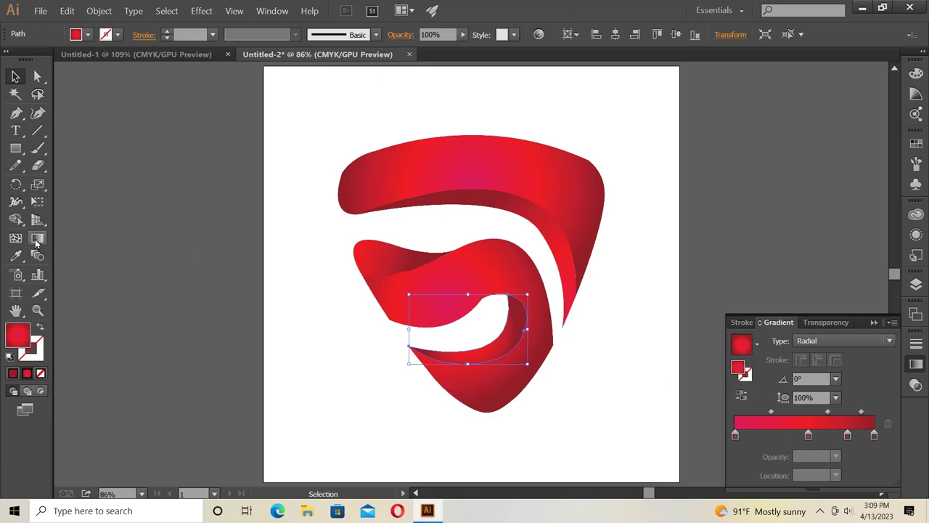
Switch the curled lower band's gradient to linear, tilted about -6.8°, then select all logo pieces
left_click(36, 241)
left_click_drag(378, 349, 498, 346)
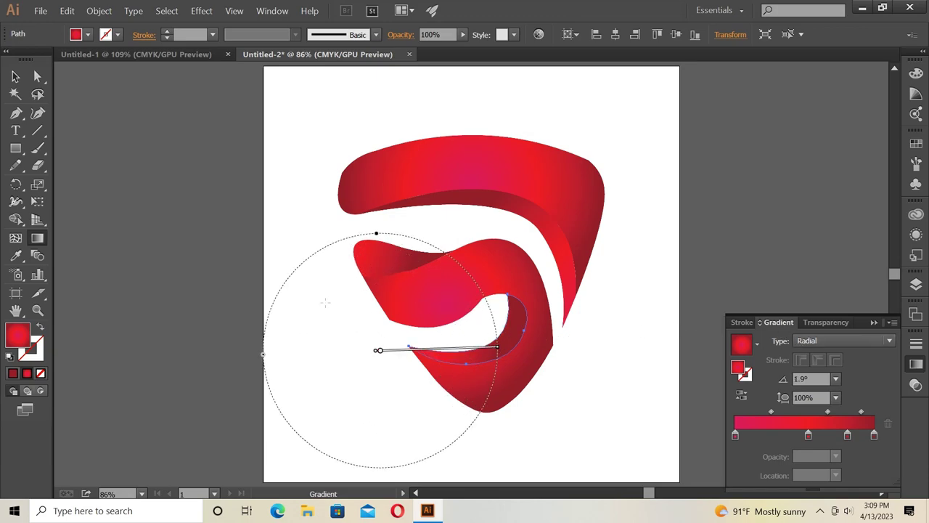
left_click(889, 340)
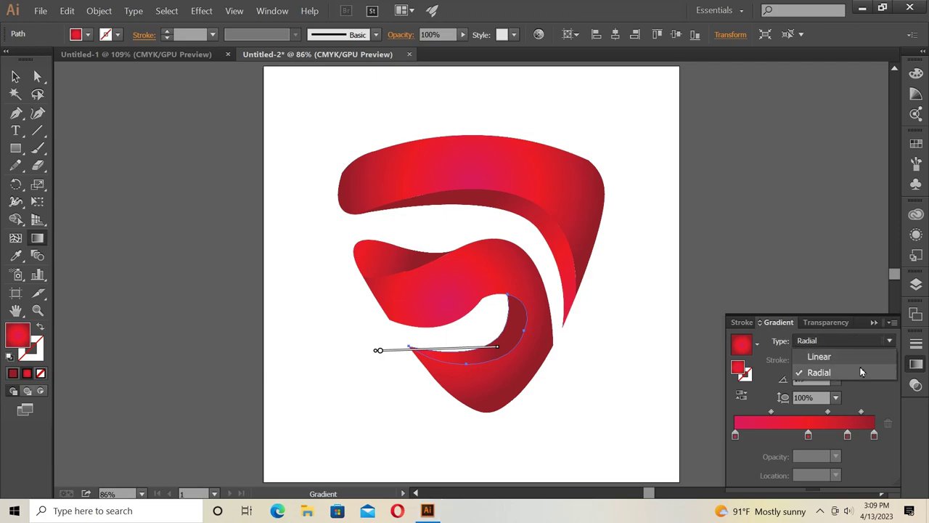
left_click(806, 353)
left_click_drag(373, 315, 494, 330)
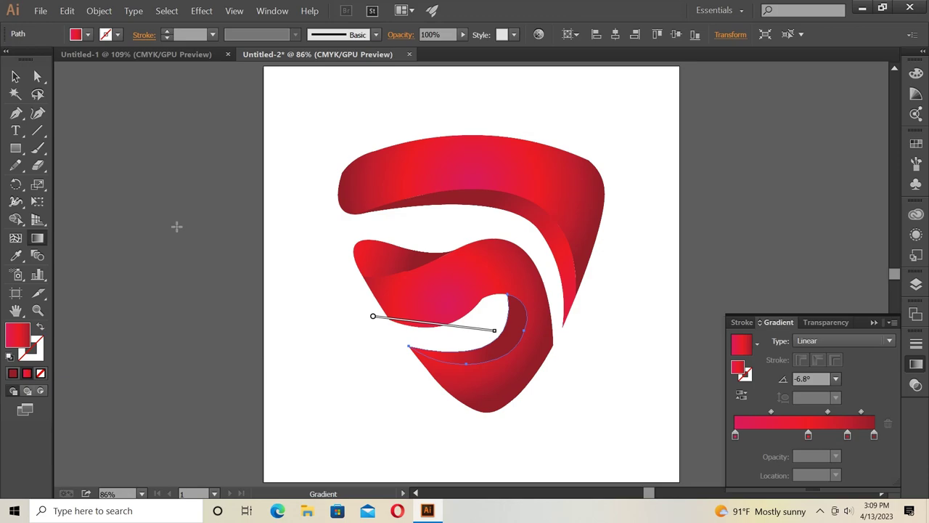
left_click(12, 75)
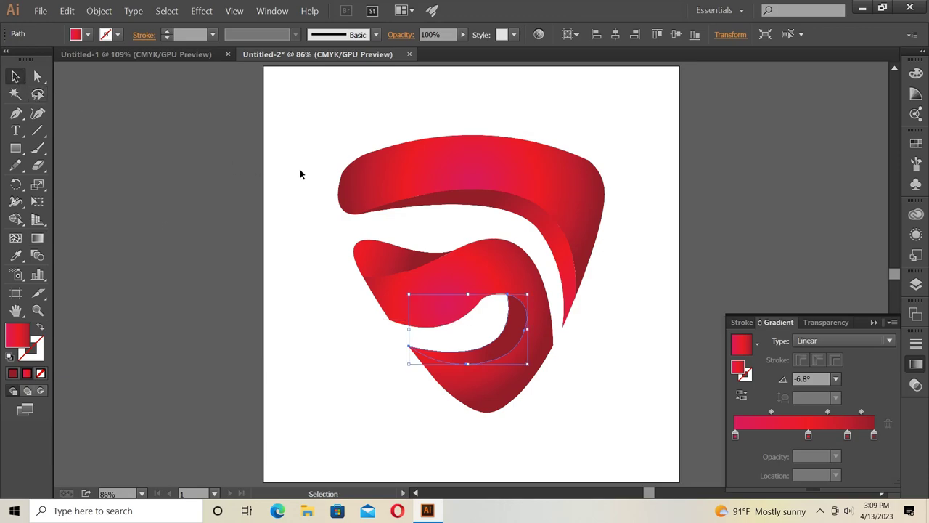
left_click_drag(326, 140, 616, 406)
Group all logo pieces and draw a small ellipse above-left of the logo
right_click(483, 286)
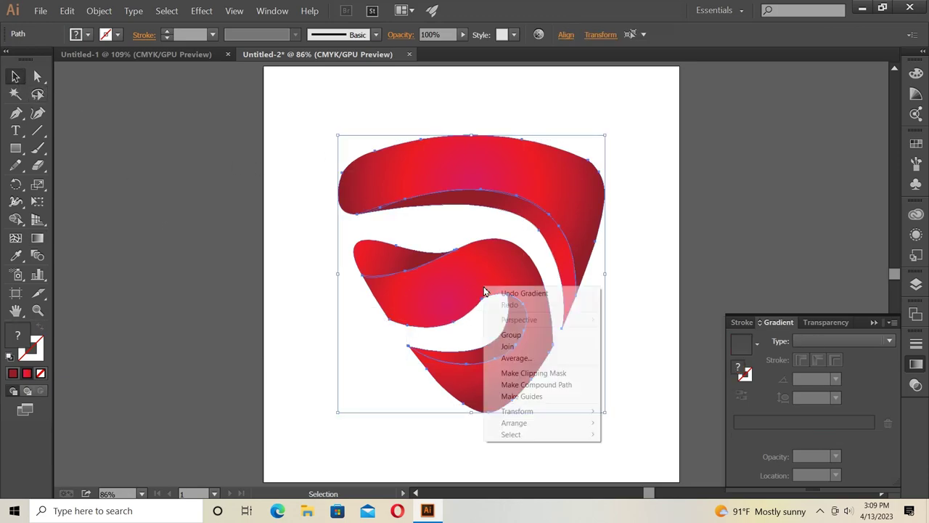
left_click(517, 336)
scroll(617, 367, "up", 2)
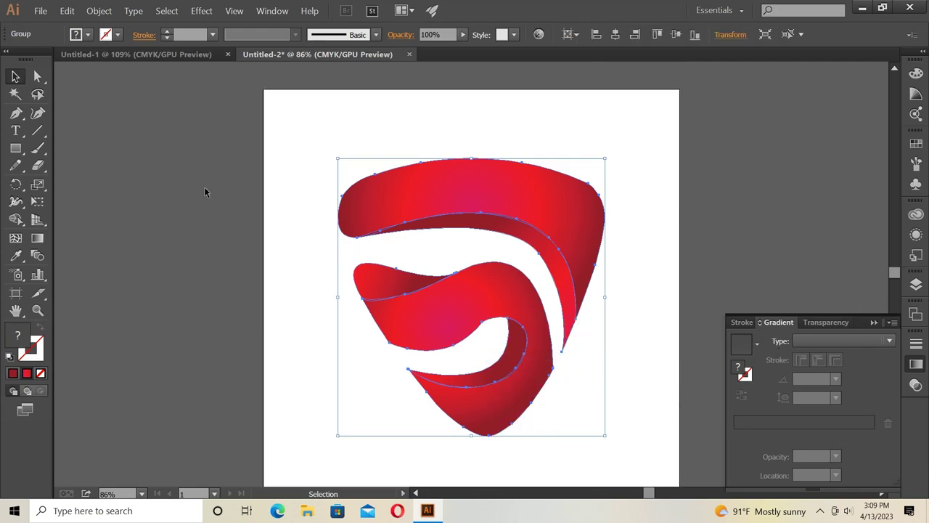
left_click(18, 150)
left_click(61, 184)
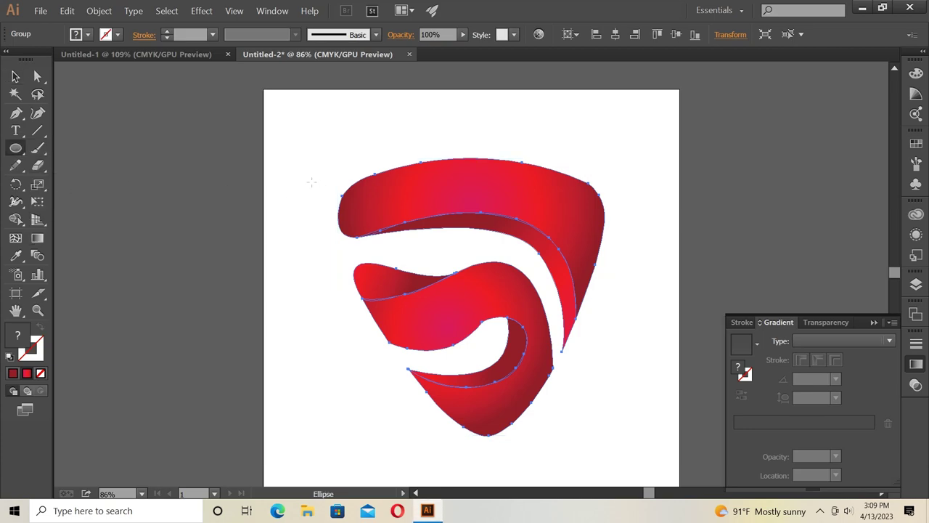
left_click_drag(281, 178, 290, 184)
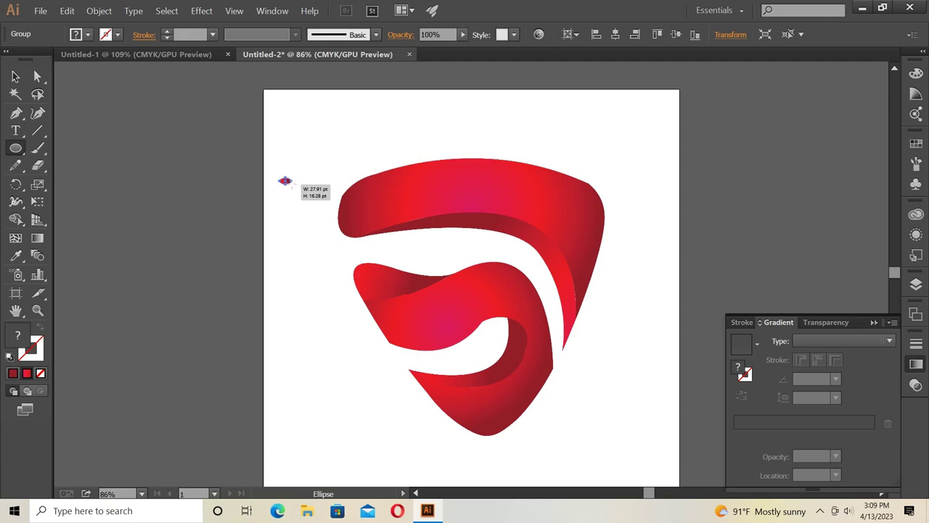
left_click_drag(293, 185, 293, 185)
At 200% zoom, resize the small red oval and draw a smaller ellipse at its centre
key("ctrl+plus")
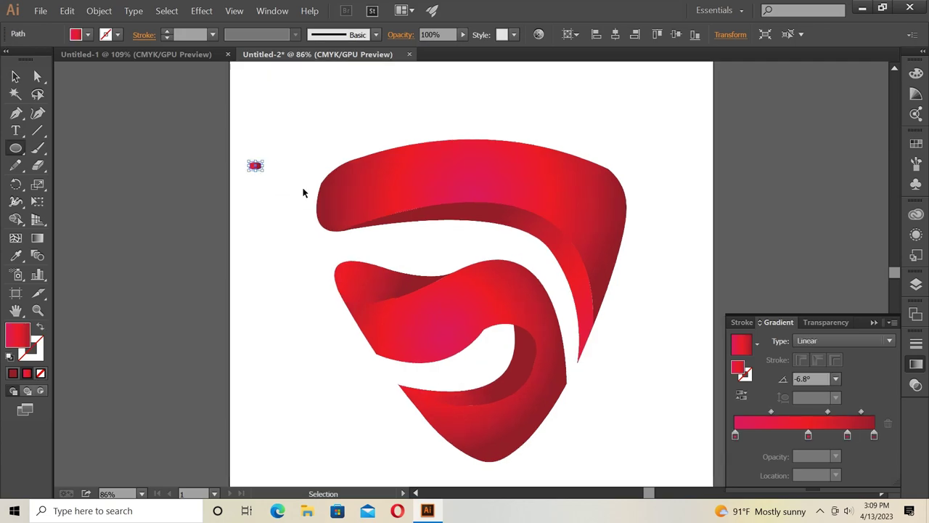
key("ctrl+plus")
key("ctrl+plus")
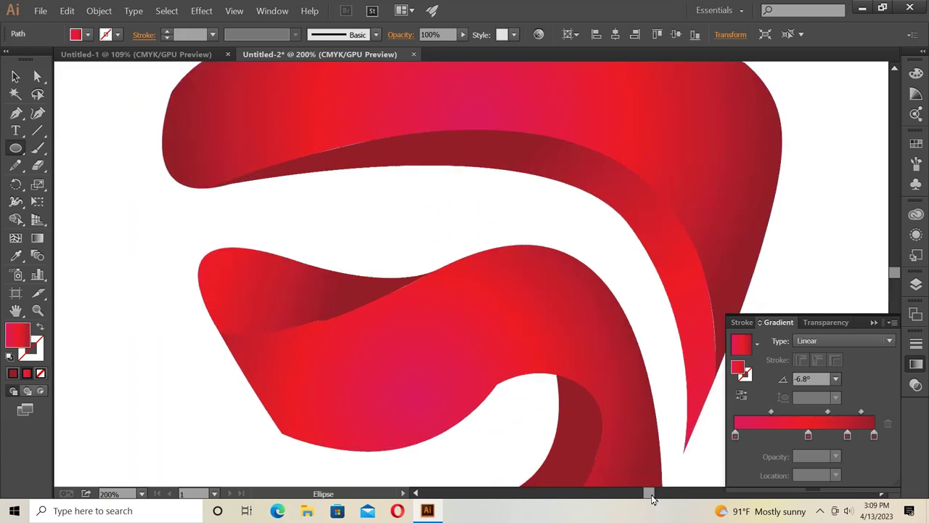
left_click_drag(649, 492, 640, 492)
scroll(477, 313, "up", 2)
scroll(473, 308, "up", 2)
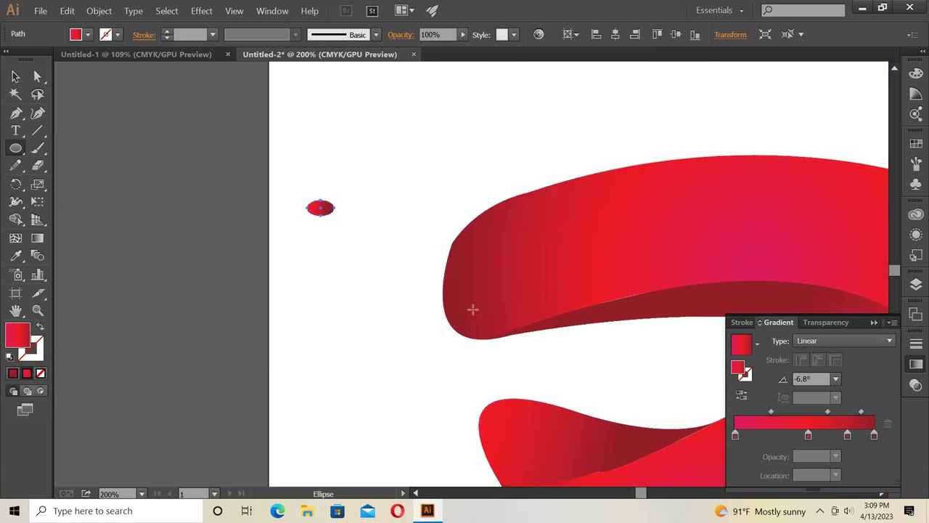
left_click(17, 76)
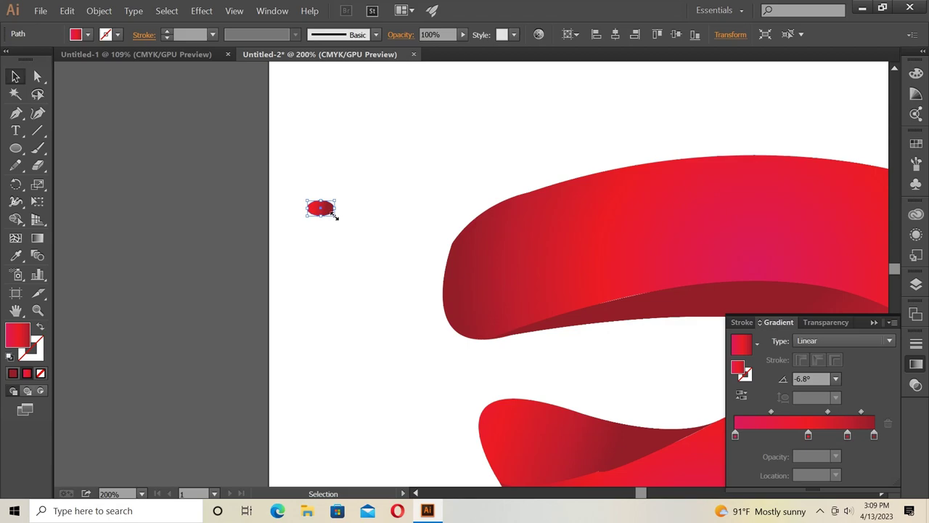
left_click_drag(335, 215, 331, 214)
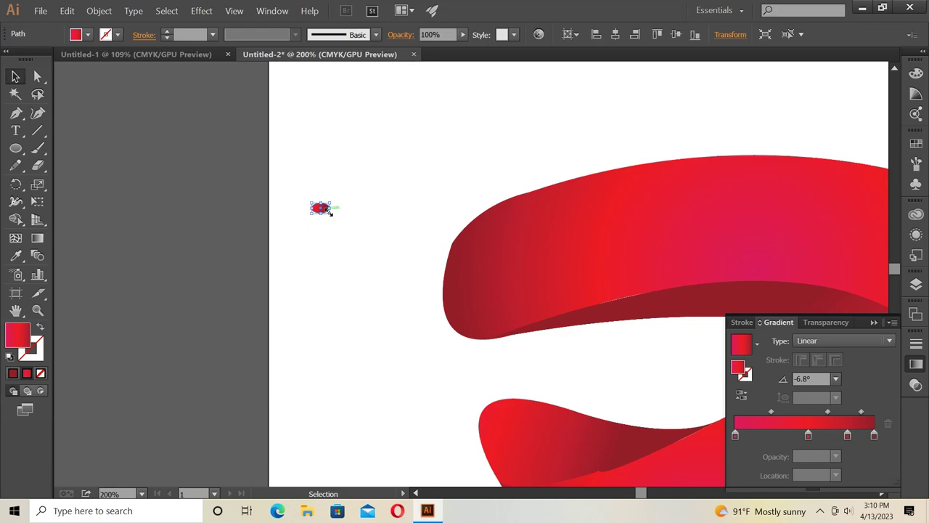
left_click_drag(330, 210, 337, 219)
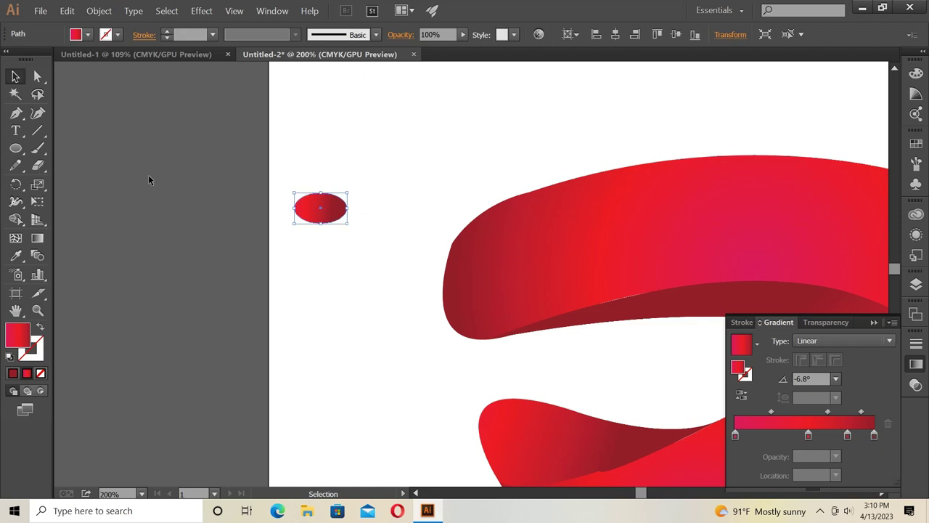
left_click(15, 148)
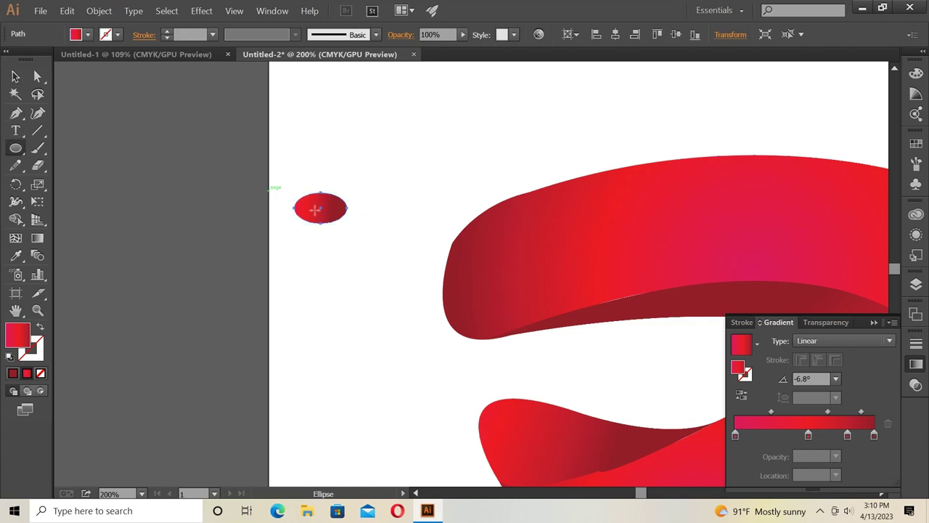
left_click_drag(309, 201, 331, 212)
Fill the inner ellipse orange, then select the outer red oval
left_click(88, 34)
left_click(140, 60)
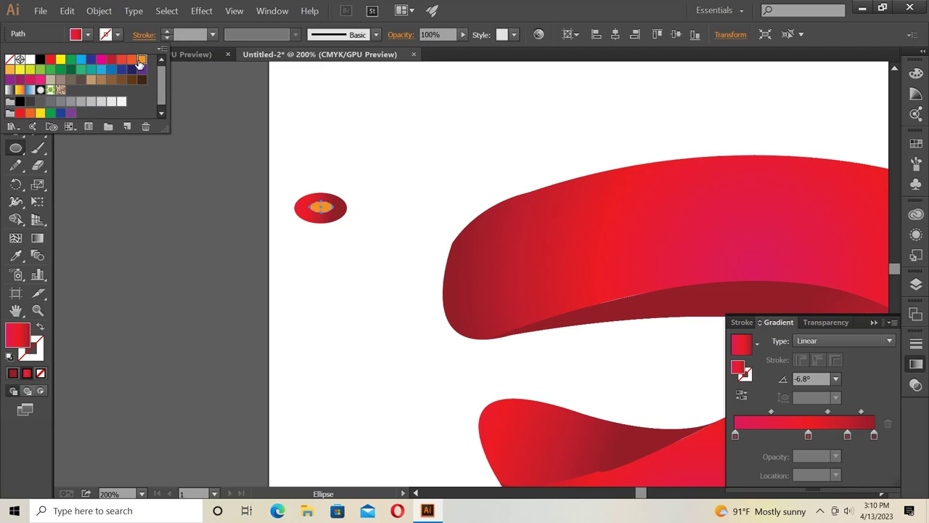
left_click(213, 181)
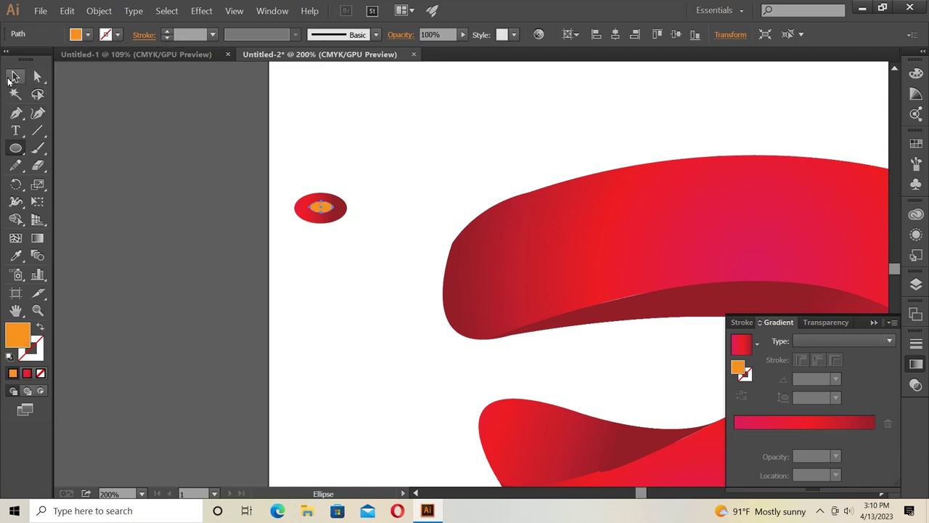
left_click(16, 76)
left_click(325, 222)
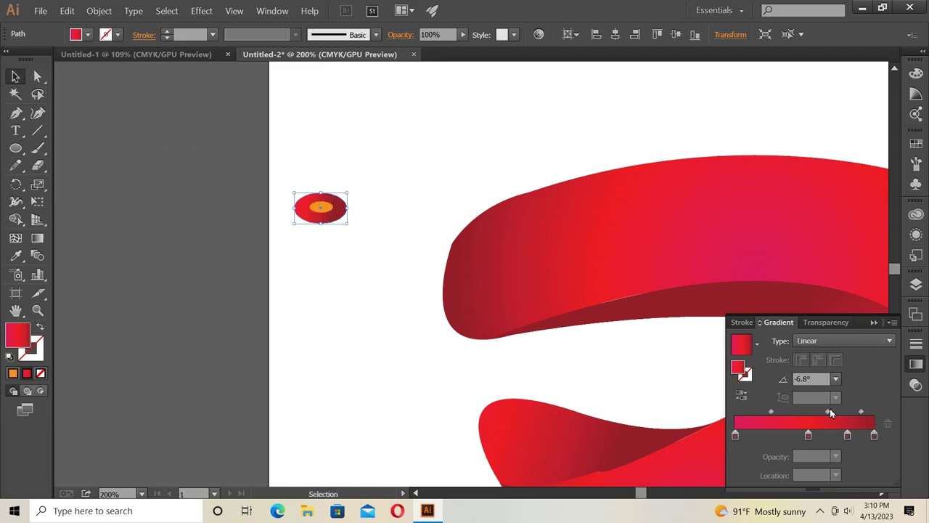
Delete the oval's rightmost stop, make its gradient radial and reversed, and shift the middle stop
left_click(875, 434)
left_click(888, 423)
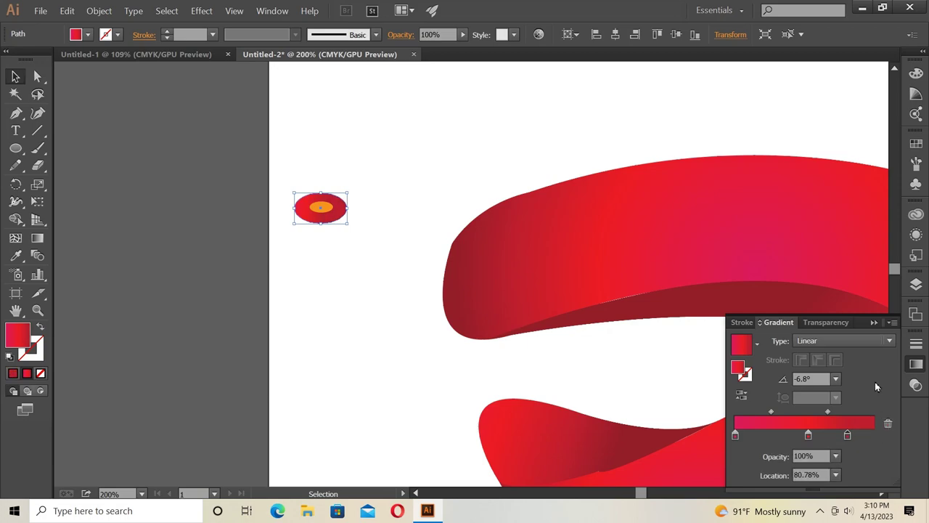
left_click(875, 341)
left_click(839, 373)
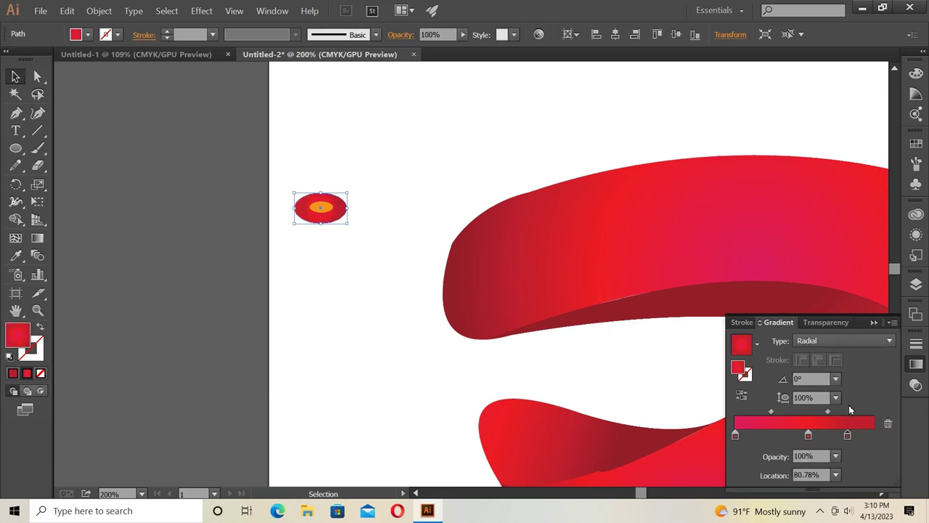
left_click(741, 395)
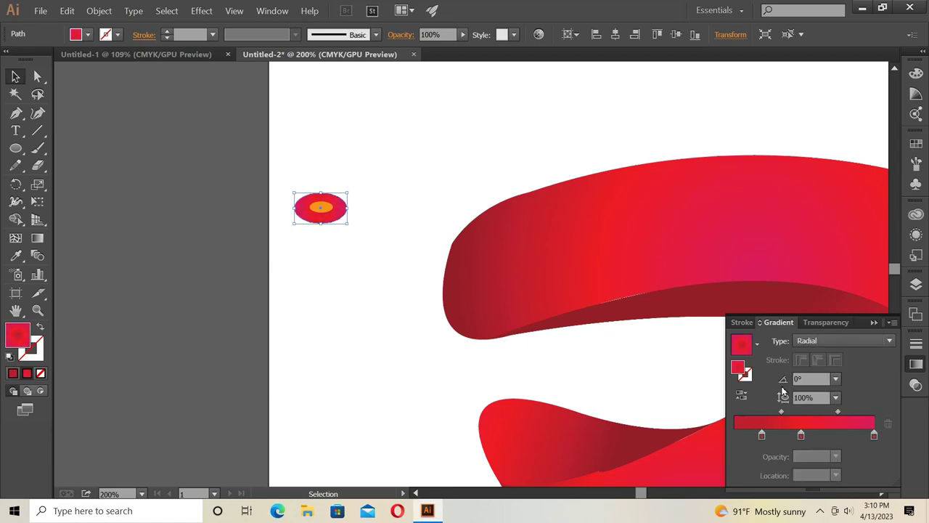
left_click(762, 434)
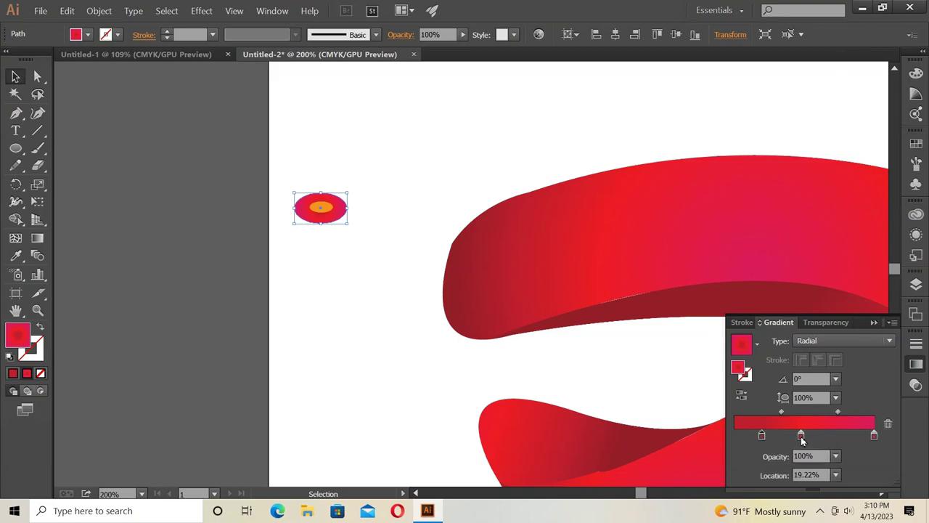
left_click_drag(801, 437, 863, 438)
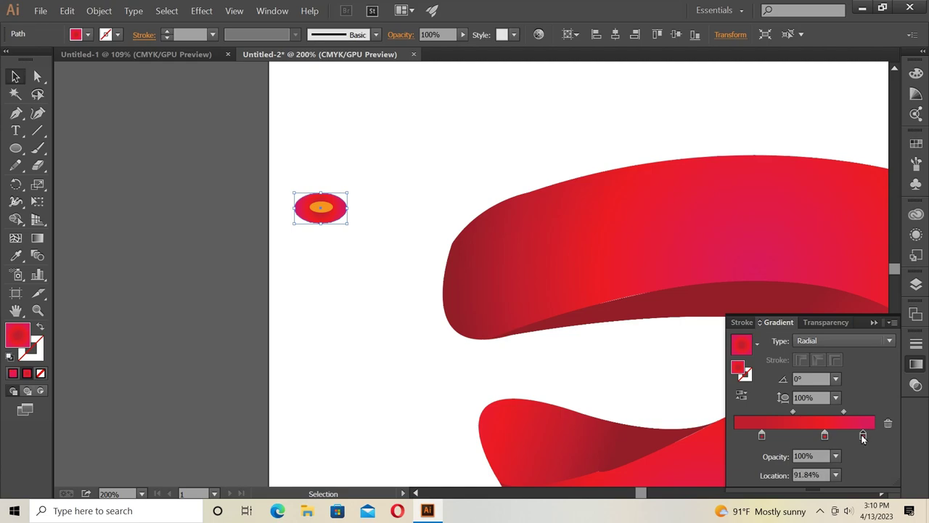
Trim the oval's gradient to two stops blending pink-red into bright red
left_click(761, 436)
left_click(888, 423)
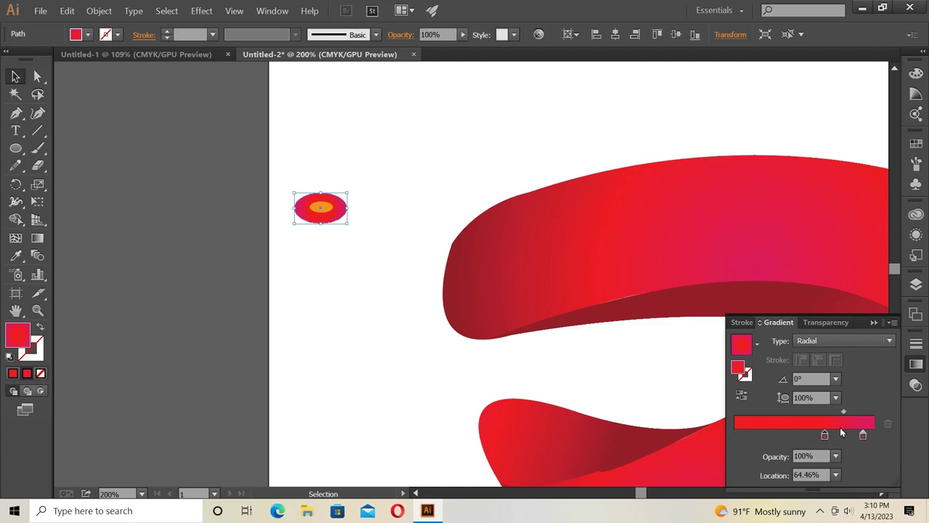
left_click_drag(825, 434, 788, 434)
left_click(741, 394)
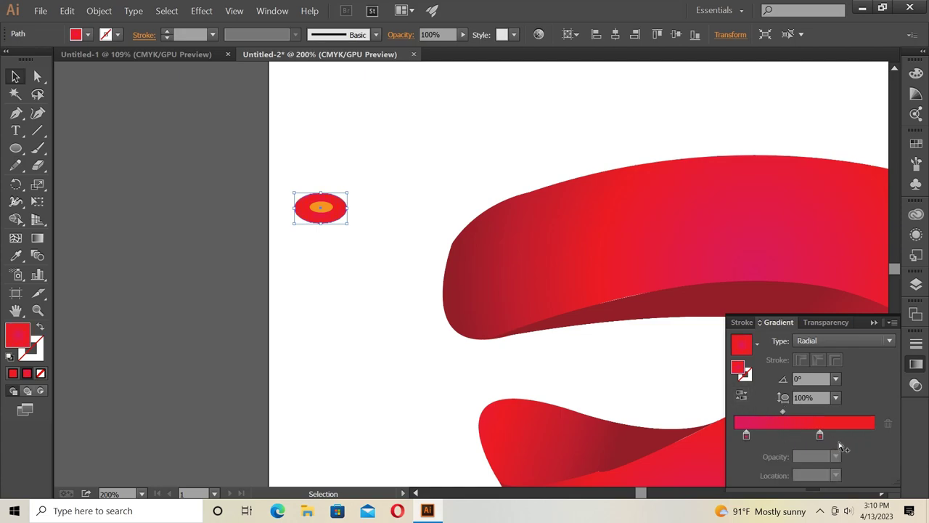
left_click_drag(822, 439, 852, 439)
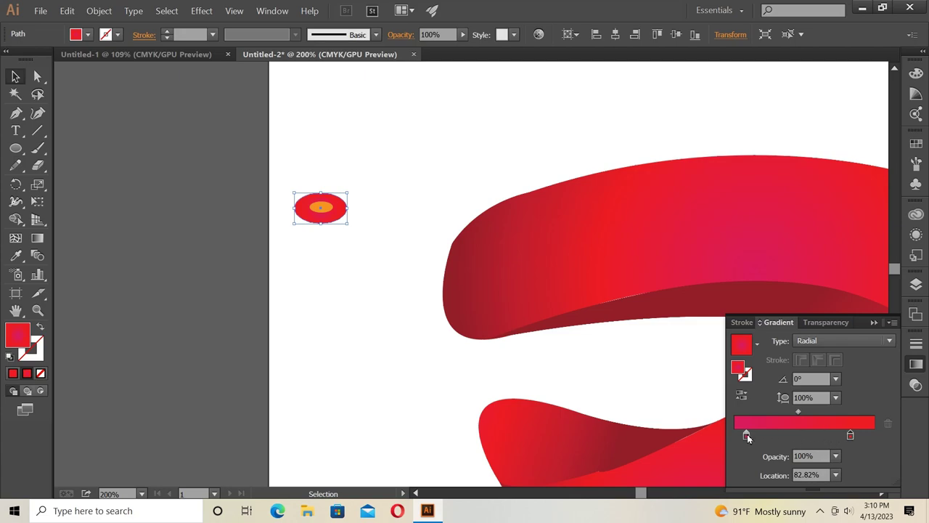
left_click_drag(748, 439, 789, 440)
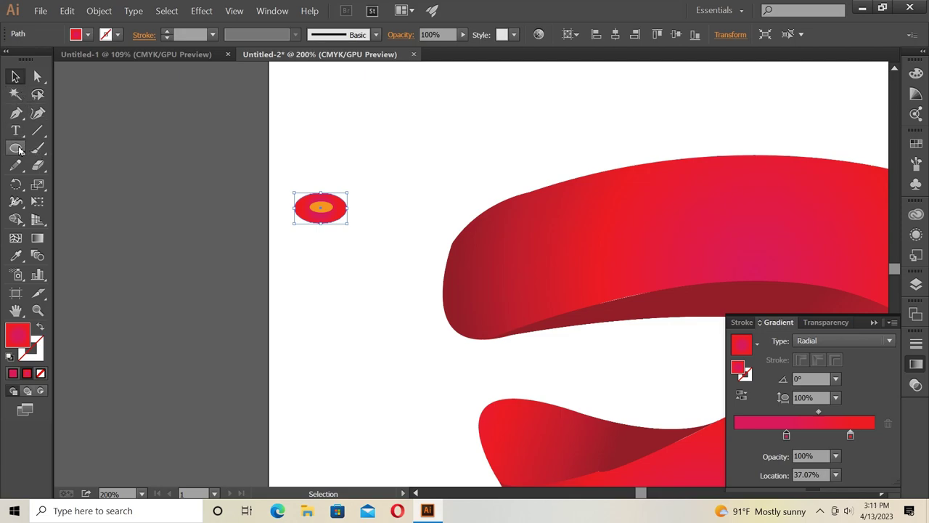
Draw a small curved pen shape cupping the orange ellipse's lower edge and select it
left_click(15, 112)
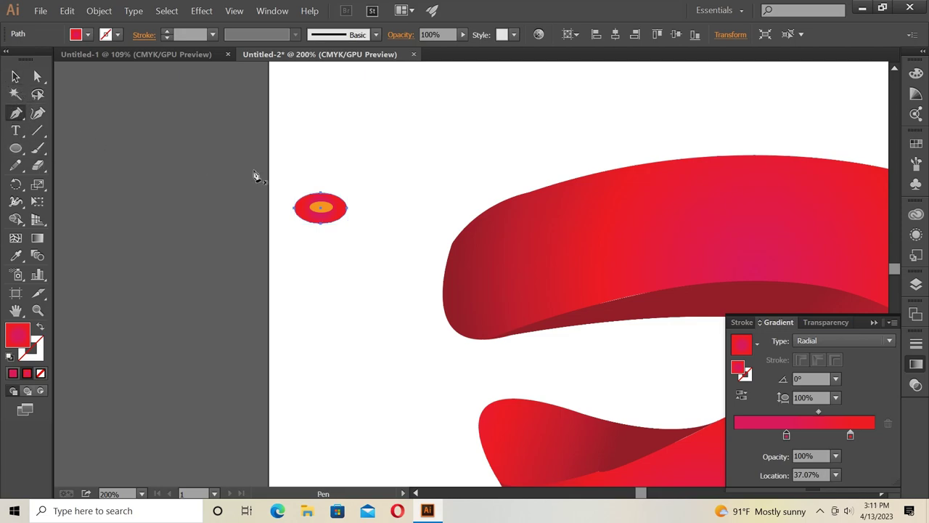
key("ctrl+minus")
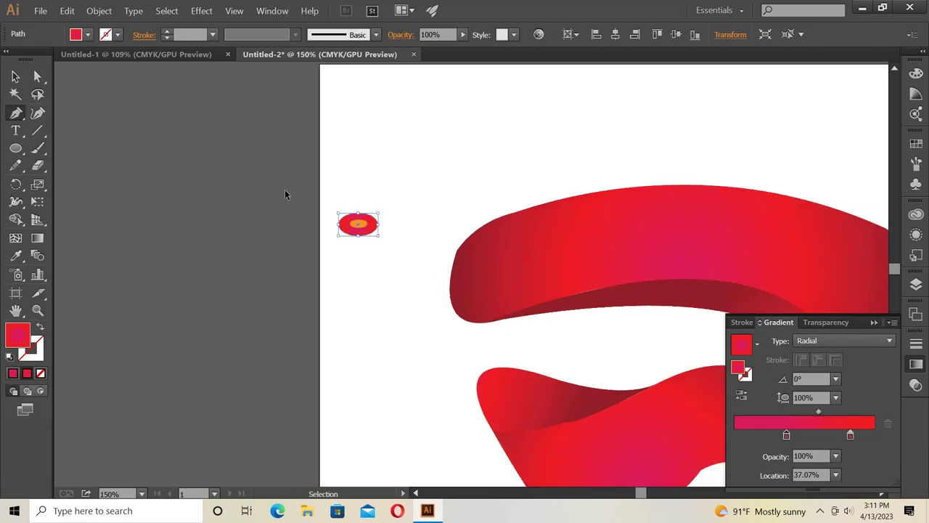
key("ctrl+equal")
key("ctrl+equal")
key("ctrl+equal")
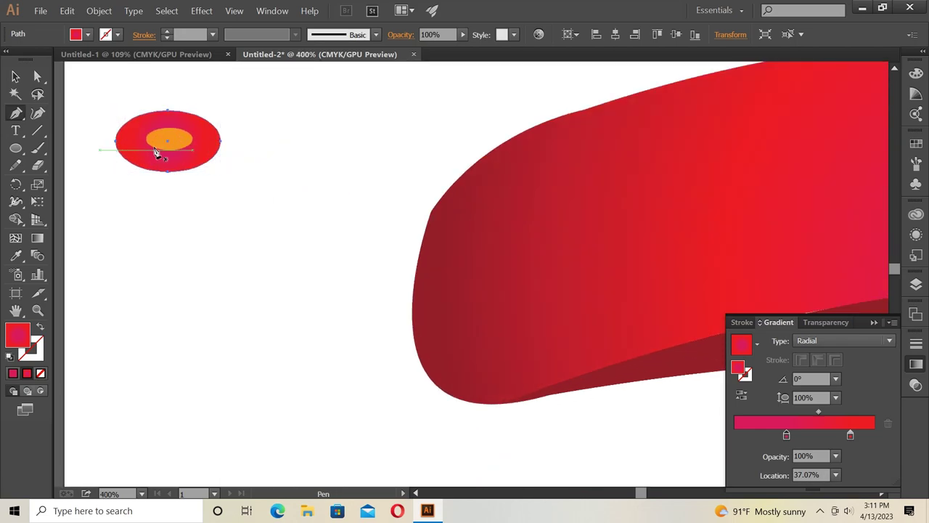
mouse_move(145, 149)
left_mouse_down()
mouse_move(185, 154)
mouse_move(148, 151)
left_mouse_up()
left_click(184, 154)
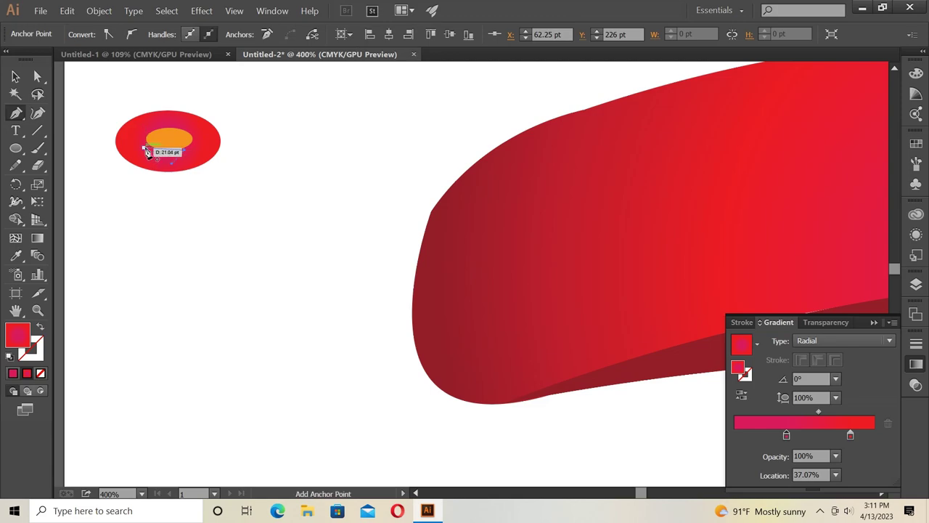
left_click_drag(147, 151, 146, 151)
key("ctrl+z")
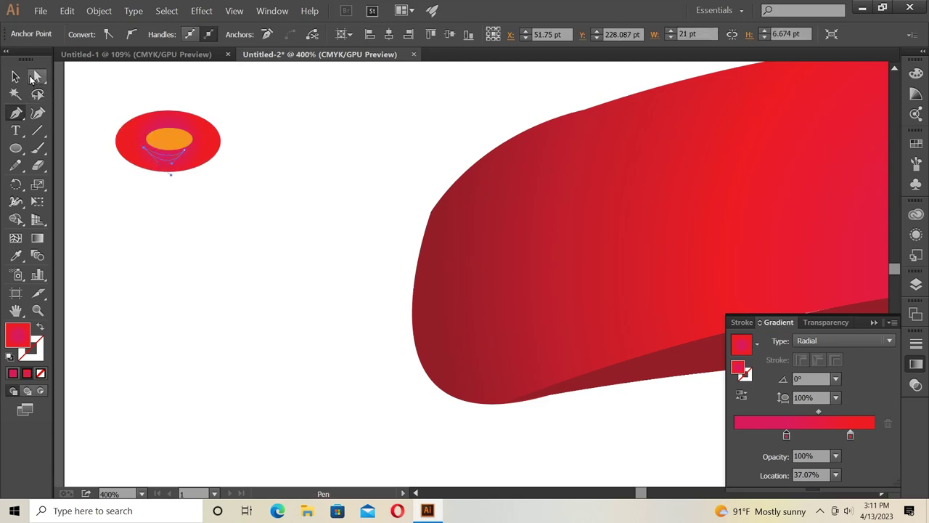
left_click(16, 76)
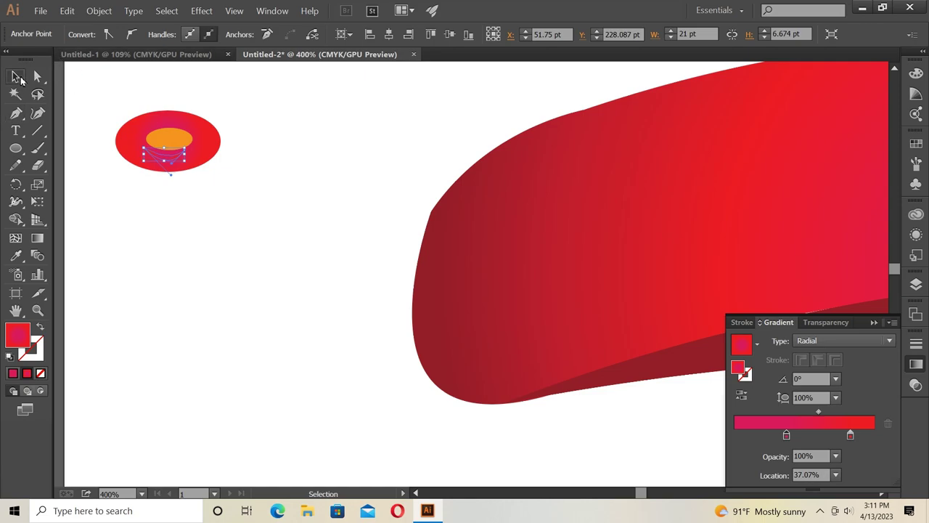
left_click(161, 156)
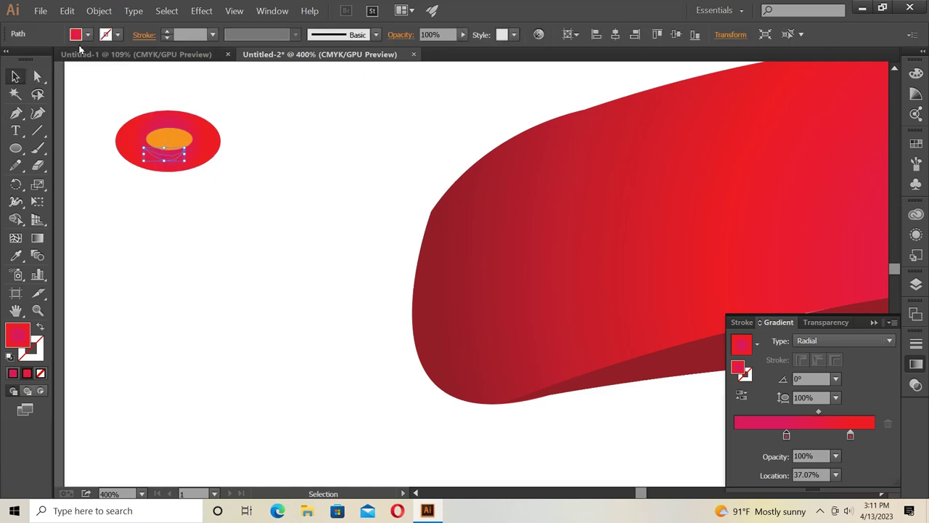
Try grey and near-white fills, then fill the curved shape orange
left_click(88, 35)
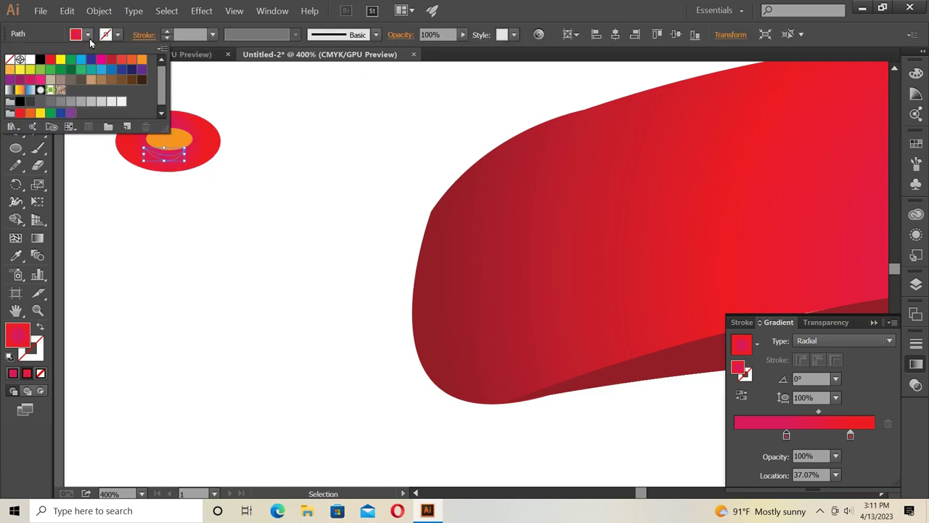
left_click(90, 102)
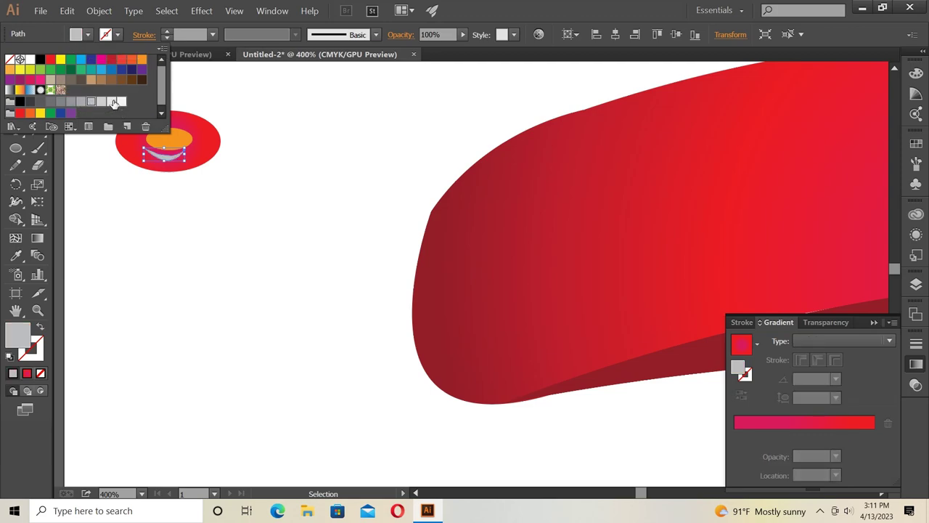
left_click(114, 103)
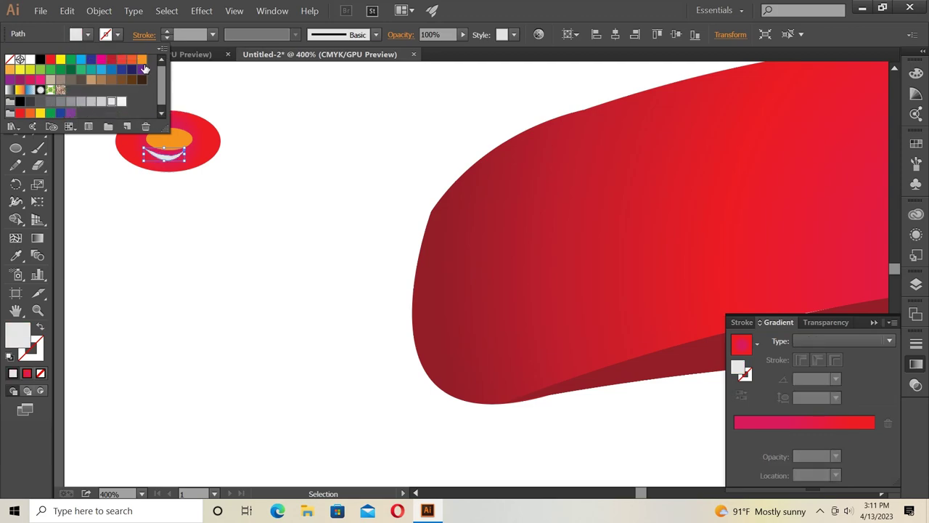
left_click(141, 60)
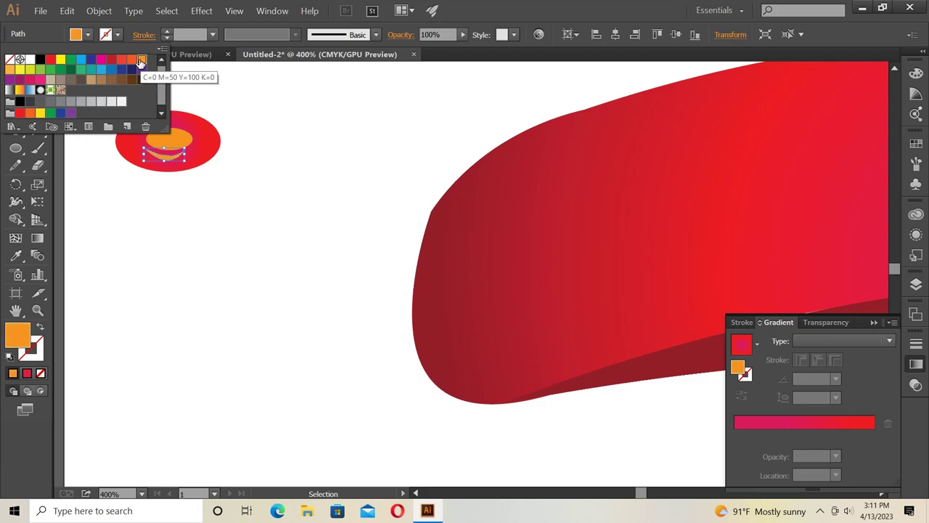
Edit the orange swatch: add cyan, lower magenta to 17 and raise black to 13
double_click(142, 61)
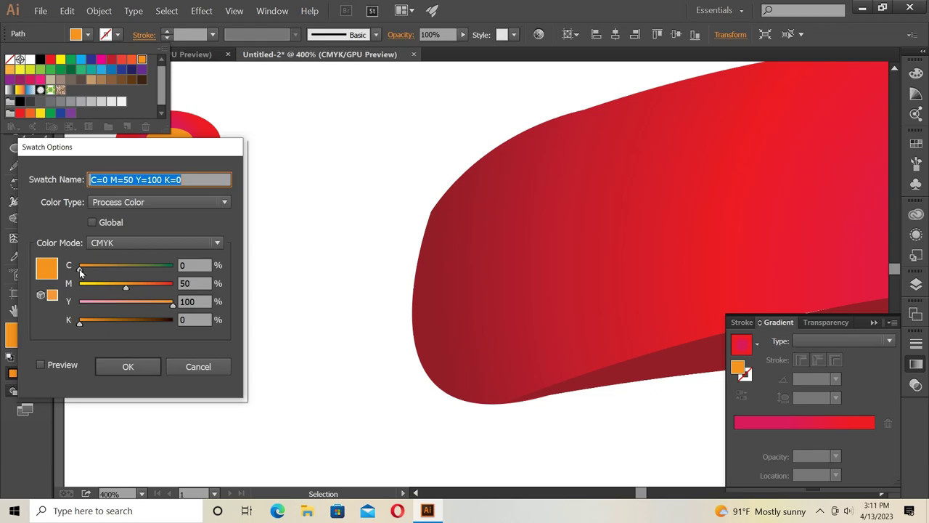
left_click_drag(81, 271, 96, 272)
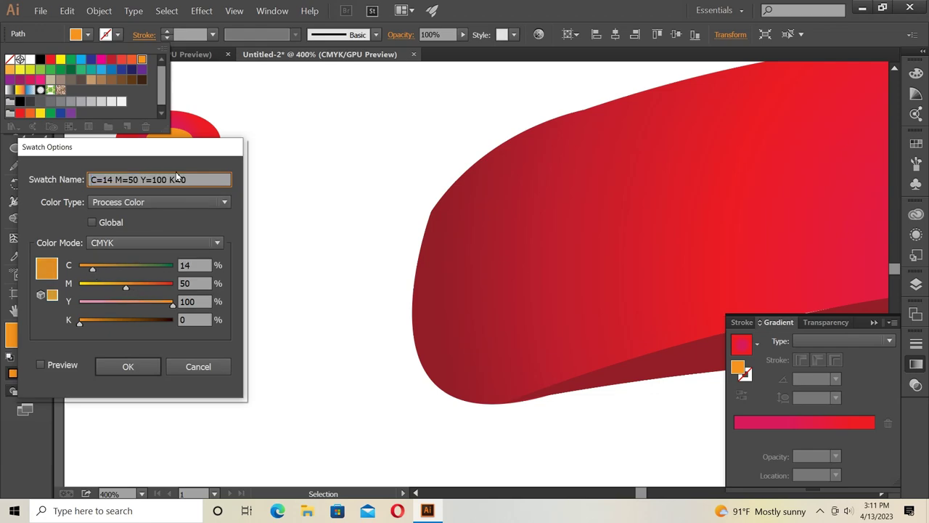
left_click_drag(181, 151, 228, 224)
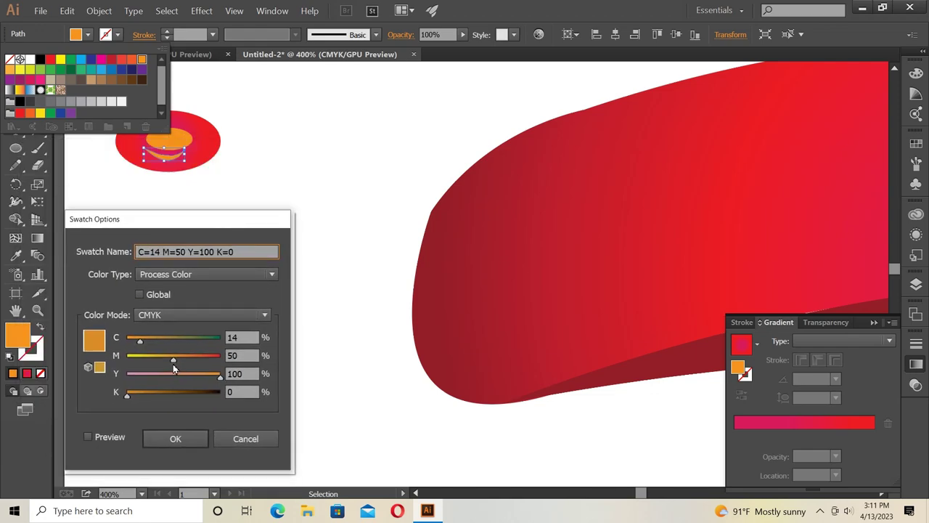
left_click_drag(161, 366, 146, 366)
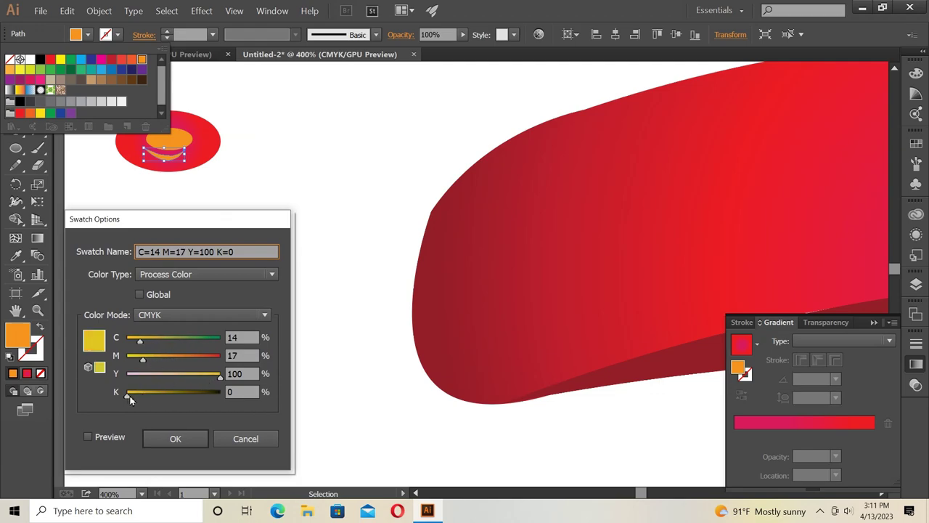
left_click_drag(130, 397, 141, 396)
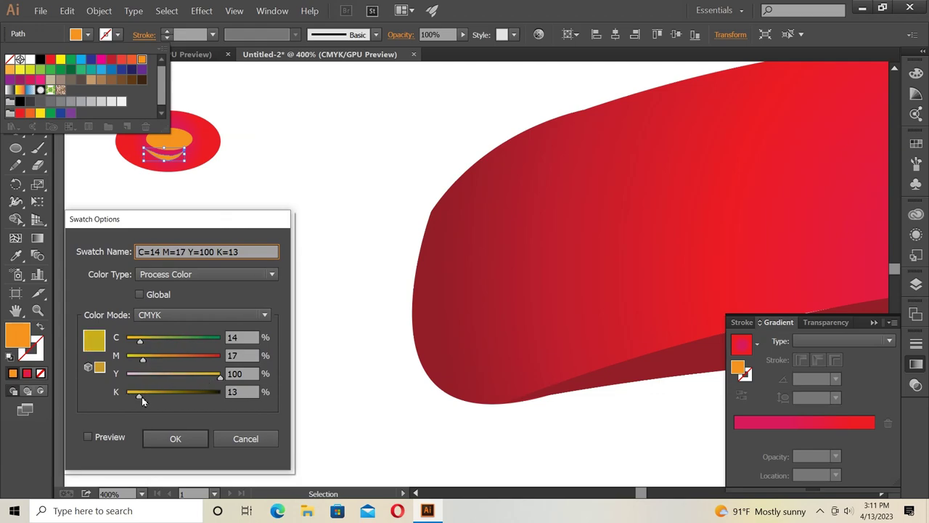
left_click(246, 438)
left_click(265, 149)
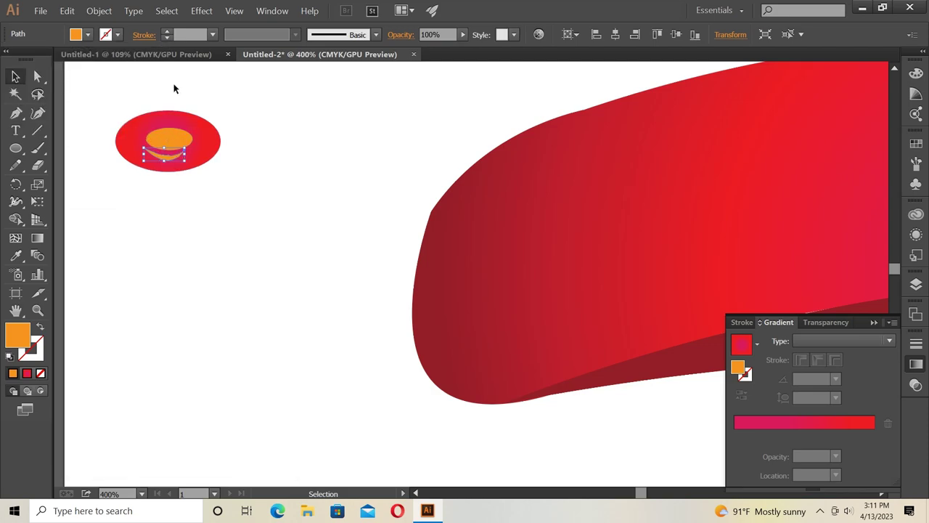
Shrink the whole seed drawing to a small dot and group its parts
left_click_drag(99, 114, 210, 168)
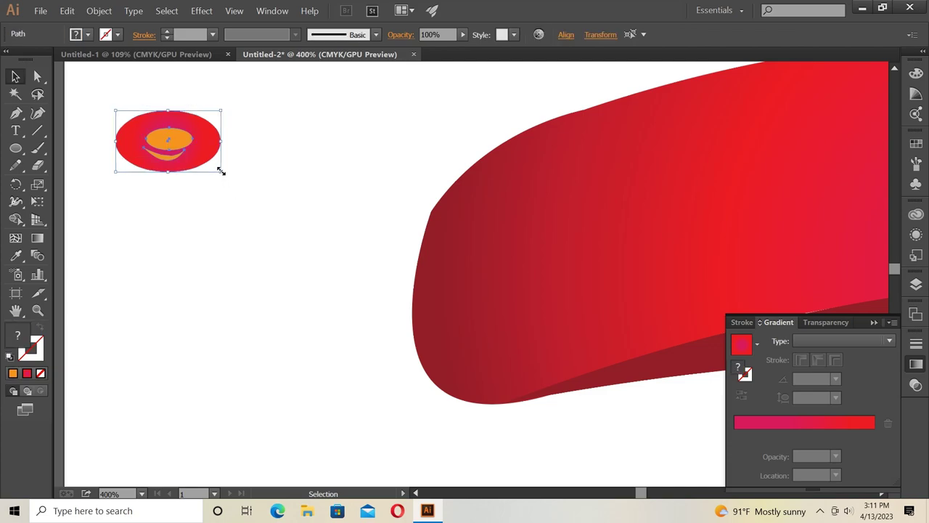
left_click_drag(221, 171, 150, 130)
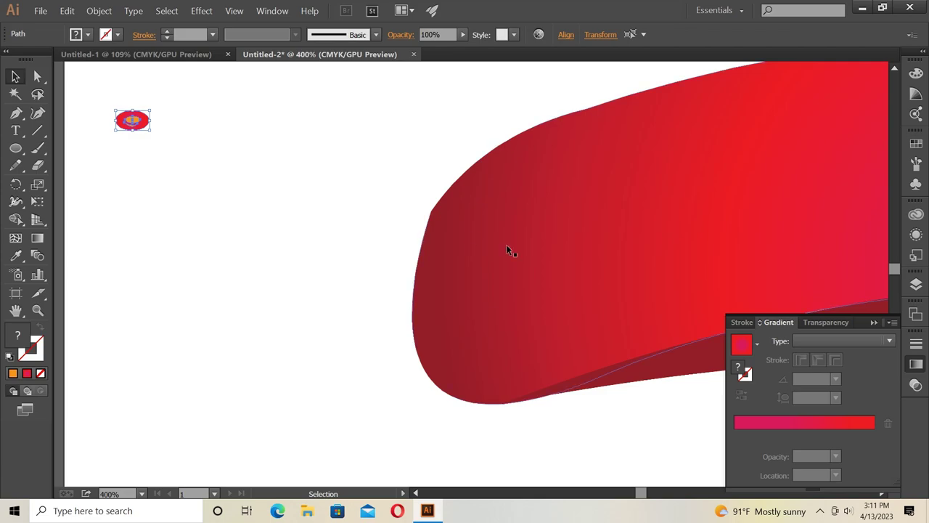
scroll(228, 149, "down", 2)
right_click(179, 132)
left_click(230, 185)
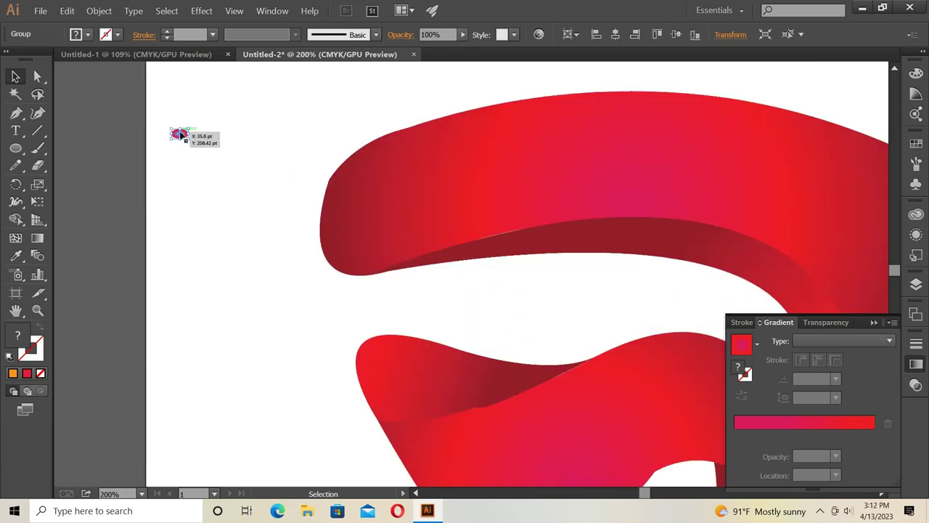
Place the seed dot over the upper ribbon's left end and enlarge it slightly
mouse_move(179, 135)
left_mouse_down()
mouse_move(372, 181)
mouse_move(382, 198)
left_mouse_up()
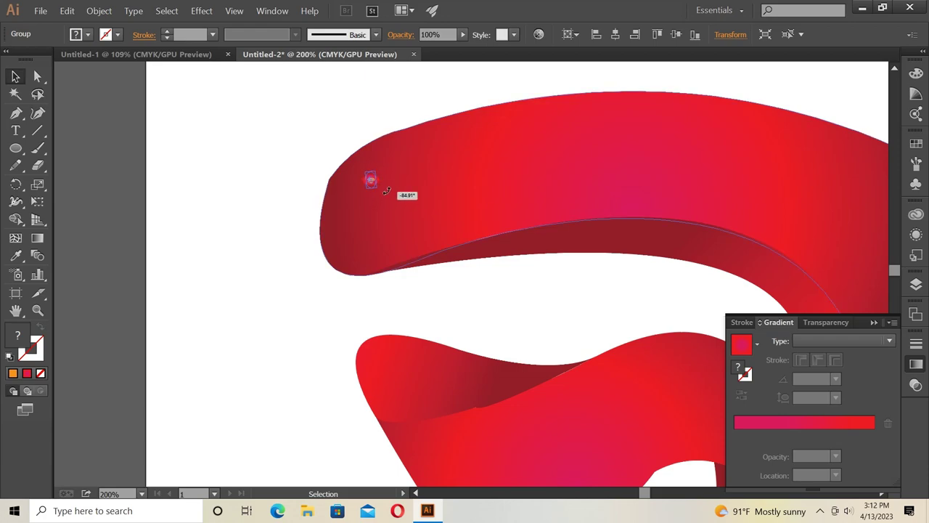
left_click_drag(369, 181, 369, 181)
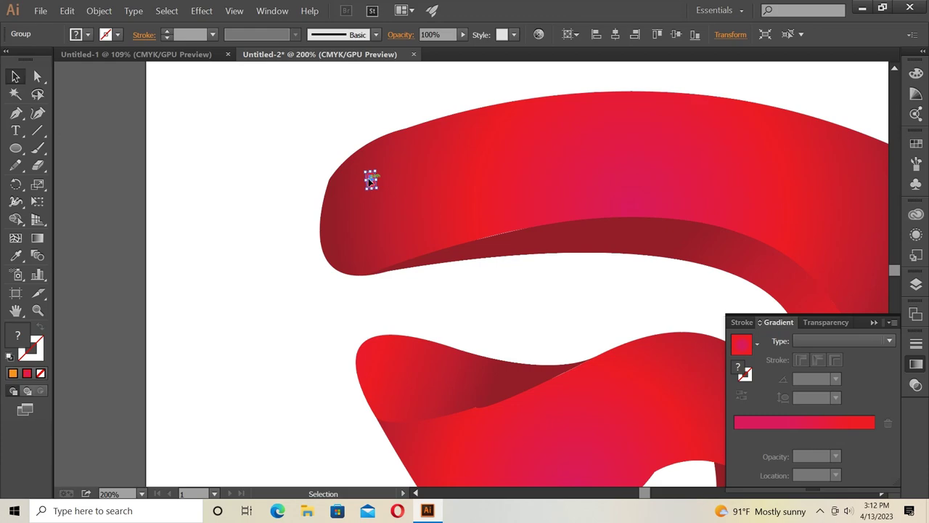
key("ctrl+z")
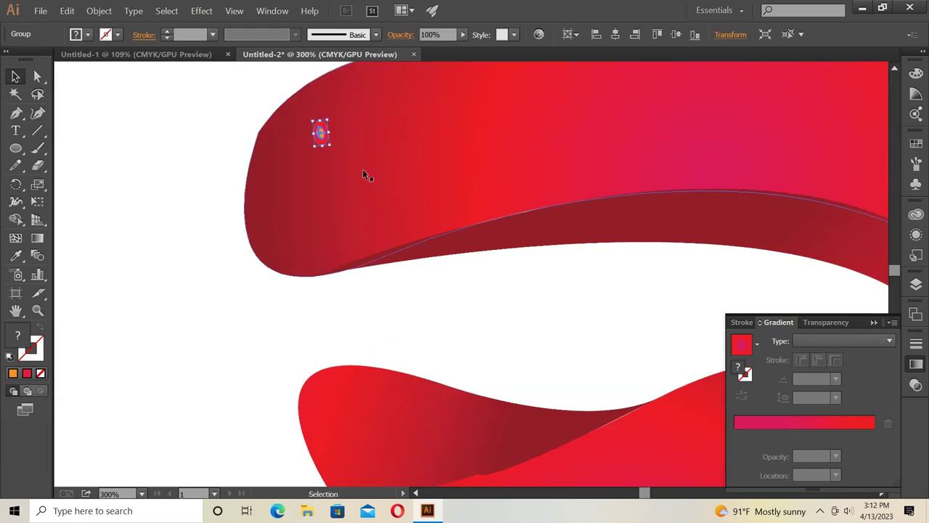
key("ctrl+shift+z")
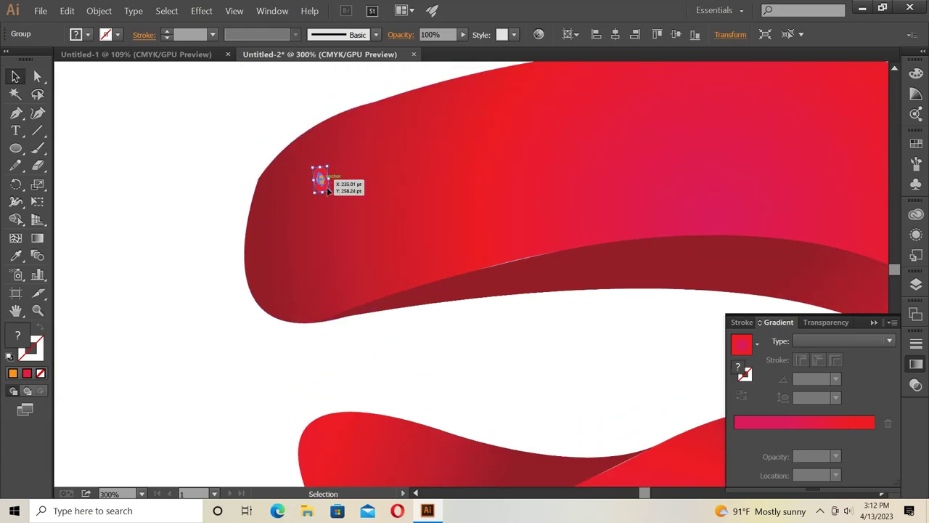
left_click_drag(328, 192, 415, 148)
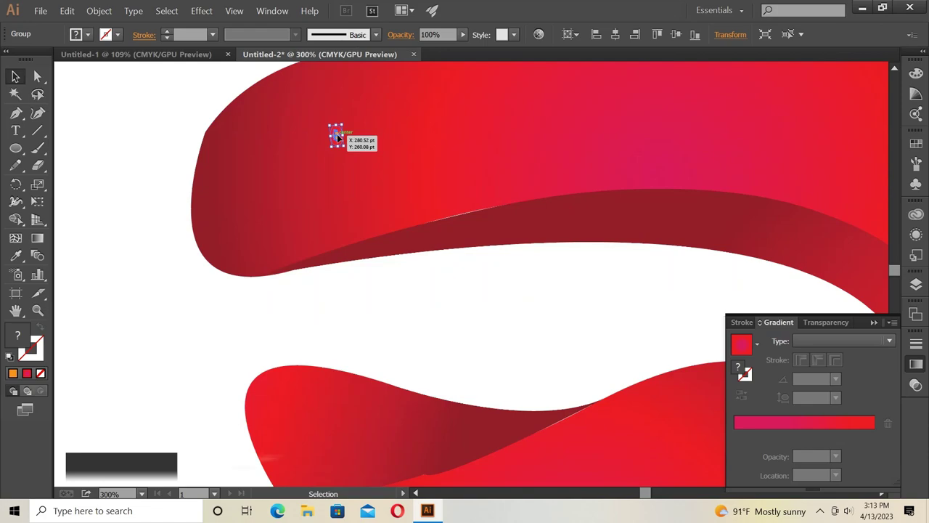
Alt-drag seed-dot copies across the upper and lower ribbons, then fit the artboard with Ctrl+0
mouse_move(403, 173)
left_mouse_down()
mouse_move(299, 141)
mouse_move(336, 155)
mouse_move(307, 180)
mouse_move(282, 178)
mouse_move(251, 223)
mouse_move(228, 122)
mouse_move(259, 144)
mouse_move(234, 230)
mouse_move(211, 233)
mouse_move(294, 228)
mouse_move(255, 259)
mouse_move(366, 193)
mouse_move(391, 212)
mouse_move(430, 177)
mouse_move(368, 149)
mouse_move(340, 108)
mouse_move(276, 97)
mouse_move(393, 113)
left_mouse_up()
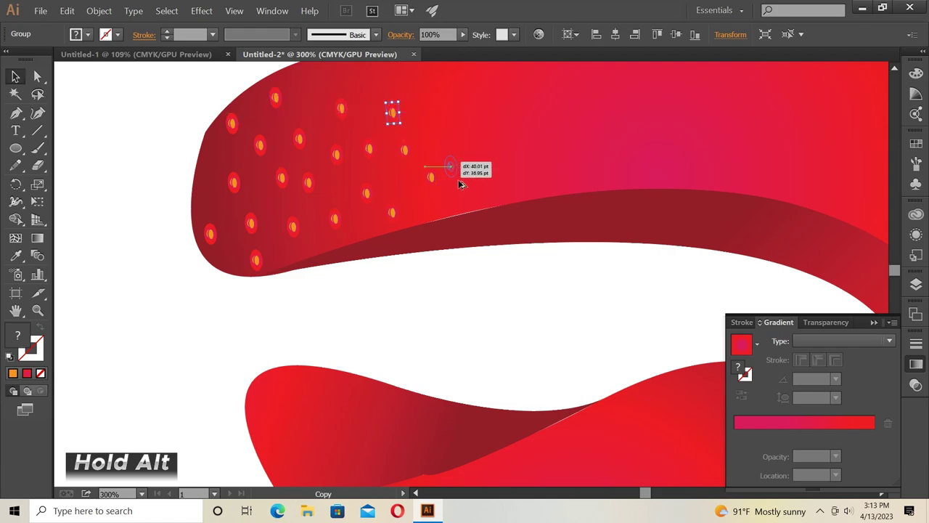
mouse_move(462, 187)
left_mouse_down()
mouse_move(511, 178)
mouse_move(452, 134)
left_mouse_up()
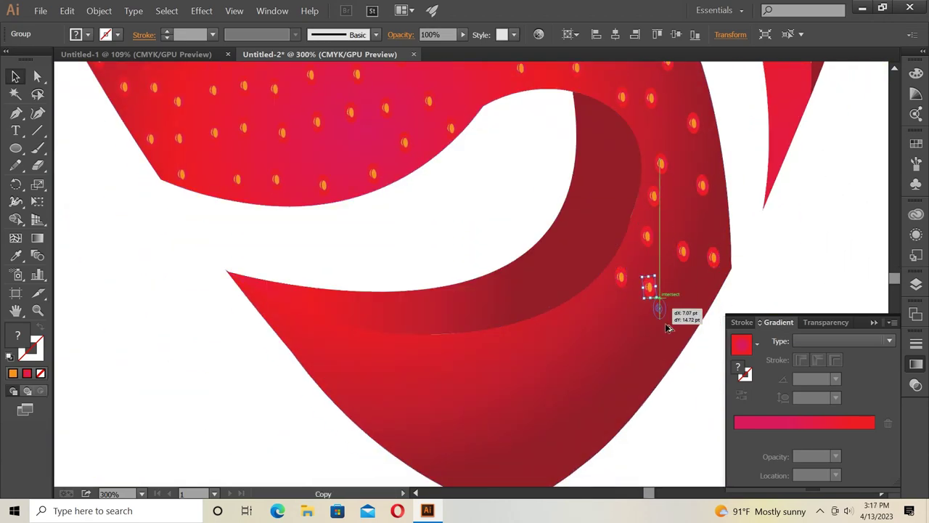
mouse_move(303, 329)
left_mouse_down()
mouse_move(363, 300)
mouse_move(448, 320)
mouse_move(460, 359)
mouse_move(464, 270)
mouse_move(411, 287)
mouse_move(309, 271)
mouse_move(284, 305)
mouse_move(271, 261)
mouse_move(241, 246)
mouse_move(247, 274)
left_mouse_up()
left_click_drag(247, 275, 214, 236)
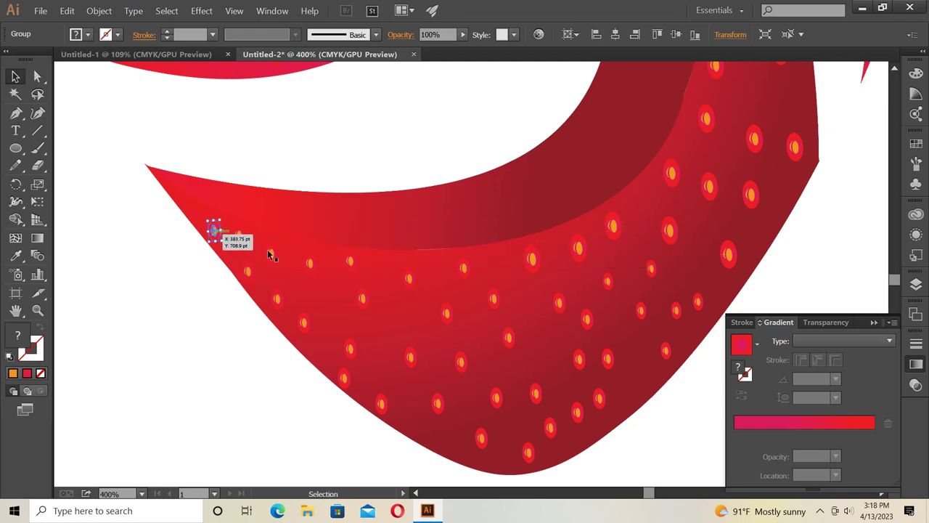
left_click_drag(268, 254, 268, 255)
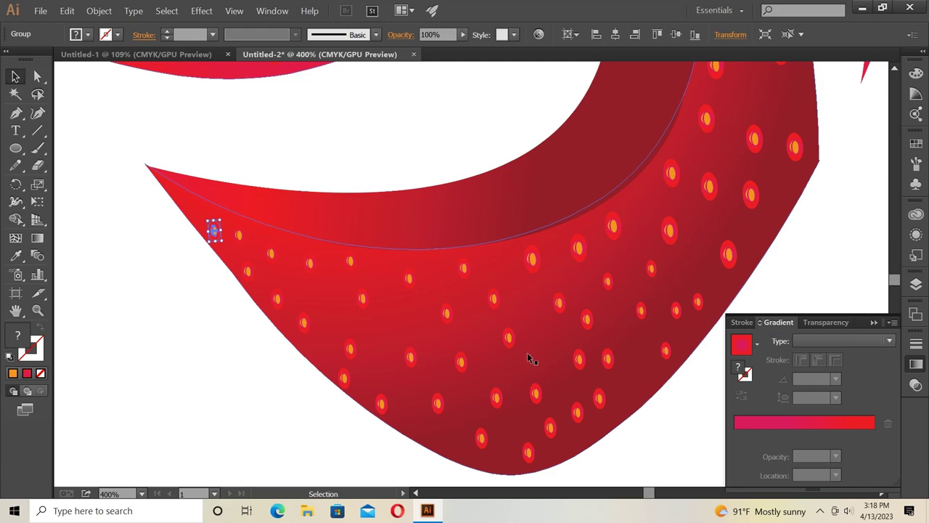
key("ctrl+0")
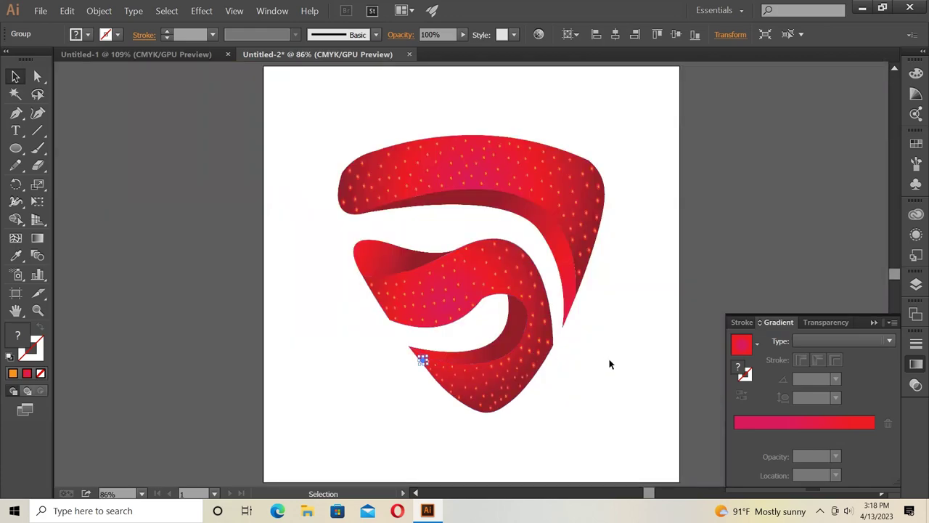
Select all the seed-speckled logo artwork and group it into one piece
left_click(642, 364)
scroll(680, 362, "up", 1)
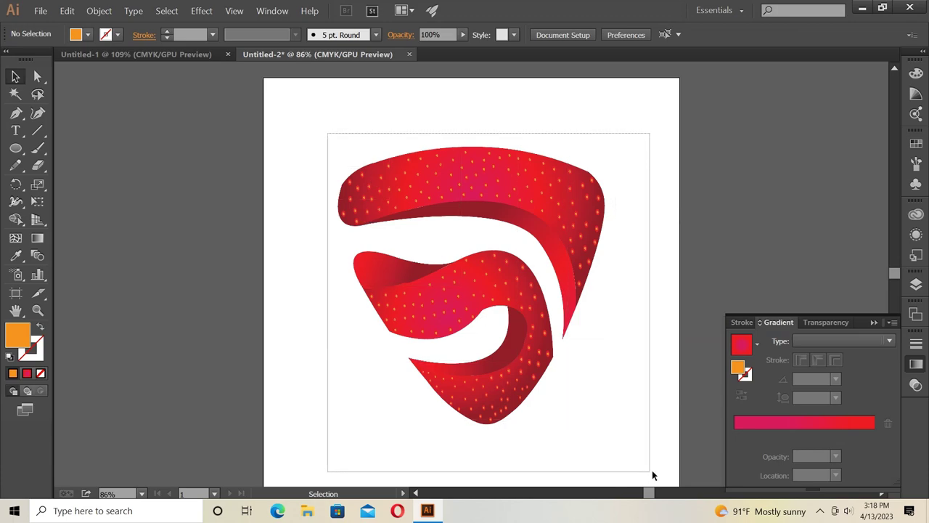
left_click_drag(389, 199, 651, 470)
right_click(513, 300)
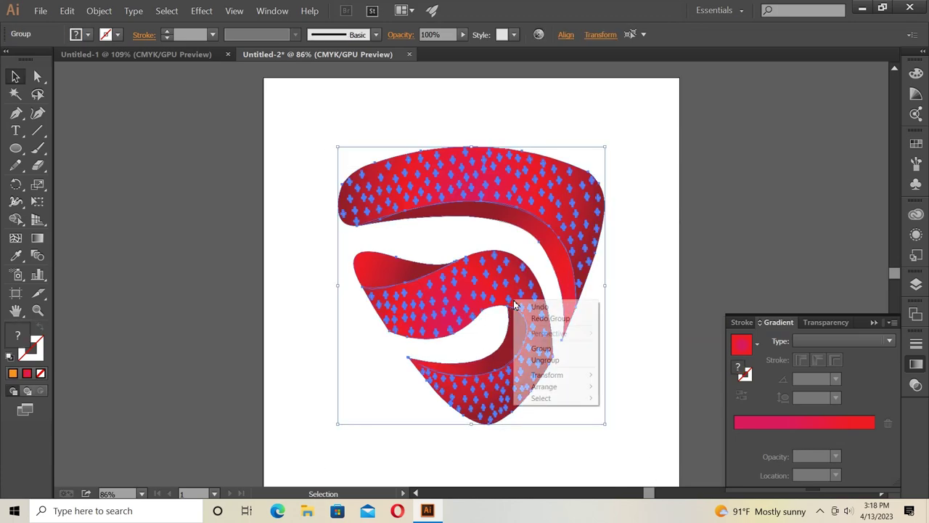
left_click(571, 356)
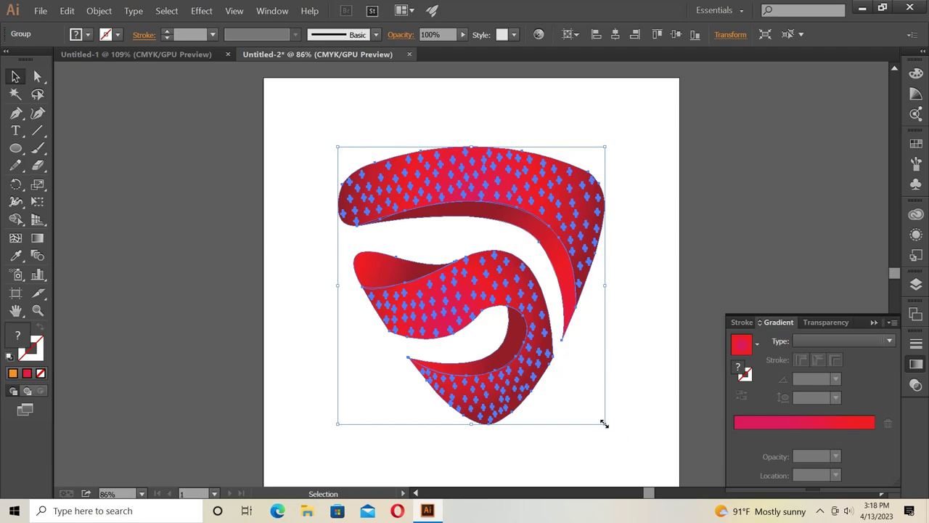
Scale the grouped logo down and move it lower, near the artboard's centre
left_click_drag(604, 422, 564, 378)
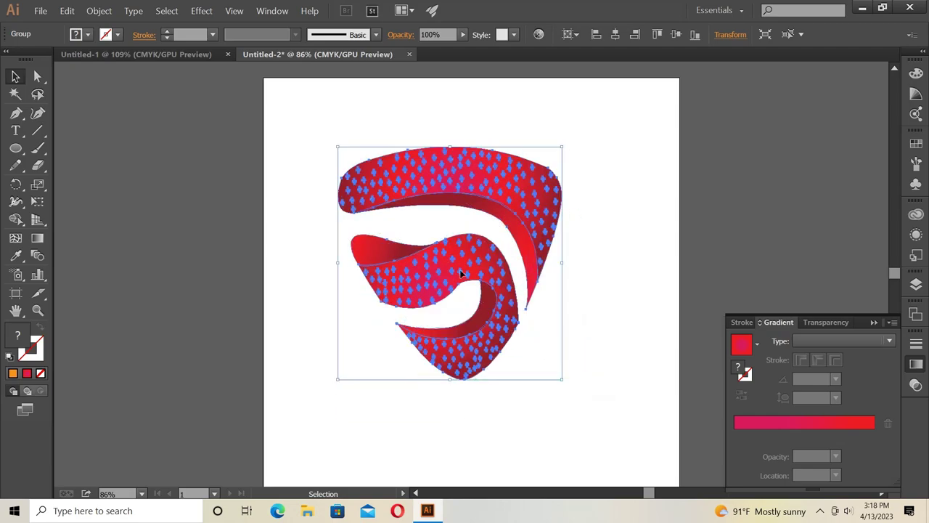
left_click_drag(461, 273, 484, 335)
left_click(635, 285)
scroll(626, 281, "down", 1)
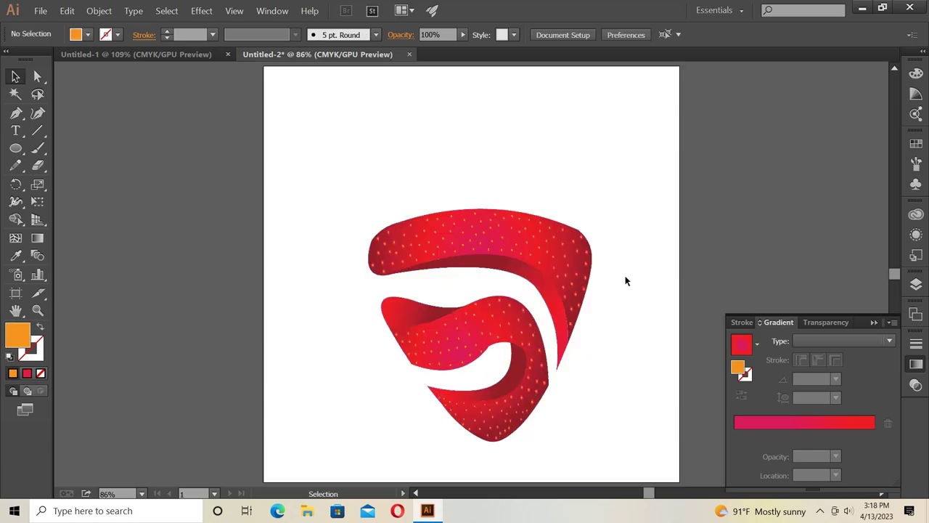
scroll(626, 281, "down", 1)
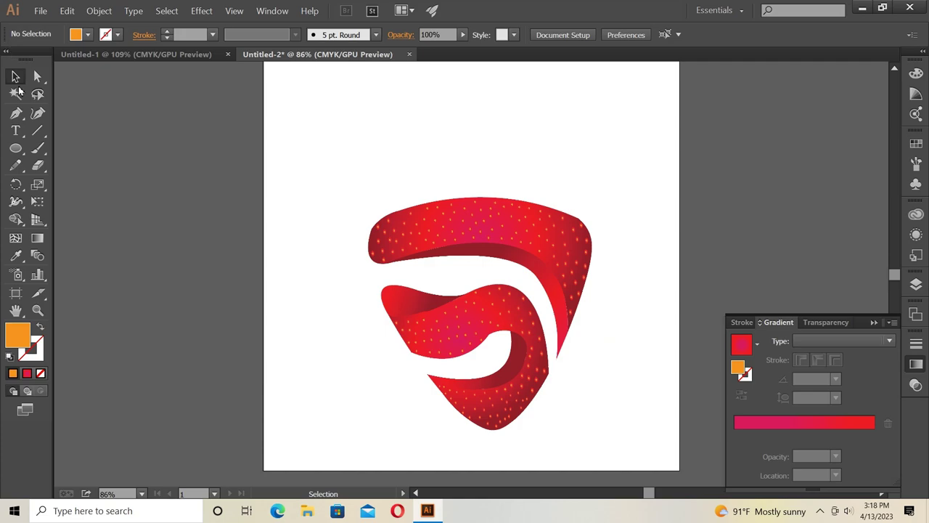
Choose the Pen tool with a dark brown fill for the stem
left_click(16, 114)
left_click(87, 35)
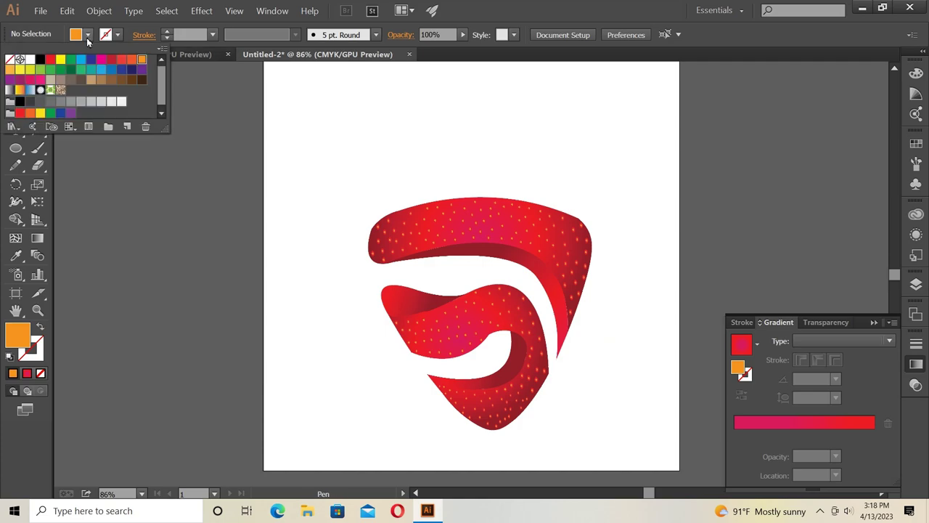
left_click(109, 81)
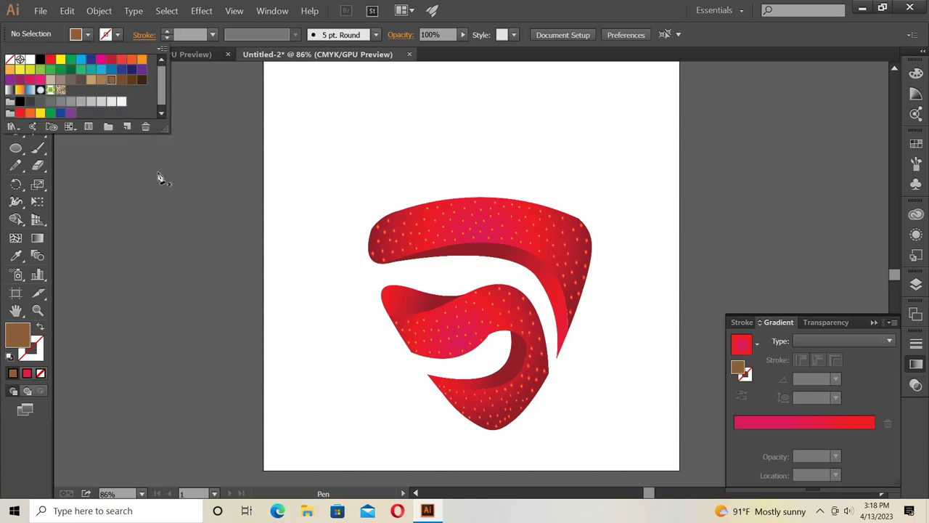
key("Escape")
left_click(88, 37)
left_click(124, 80)
key("Escape")
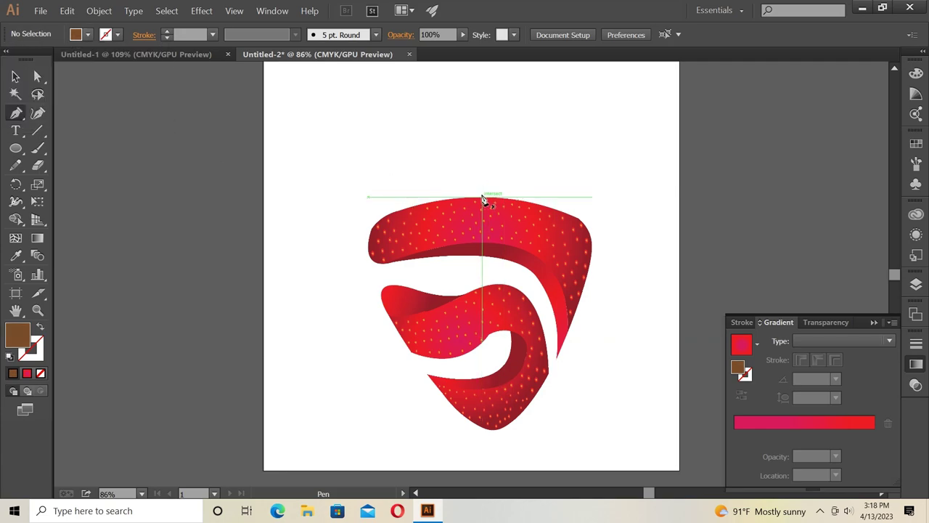
Draw a thin curved stem rising from the logo's top to a hooked tip
left_click(484, 197)
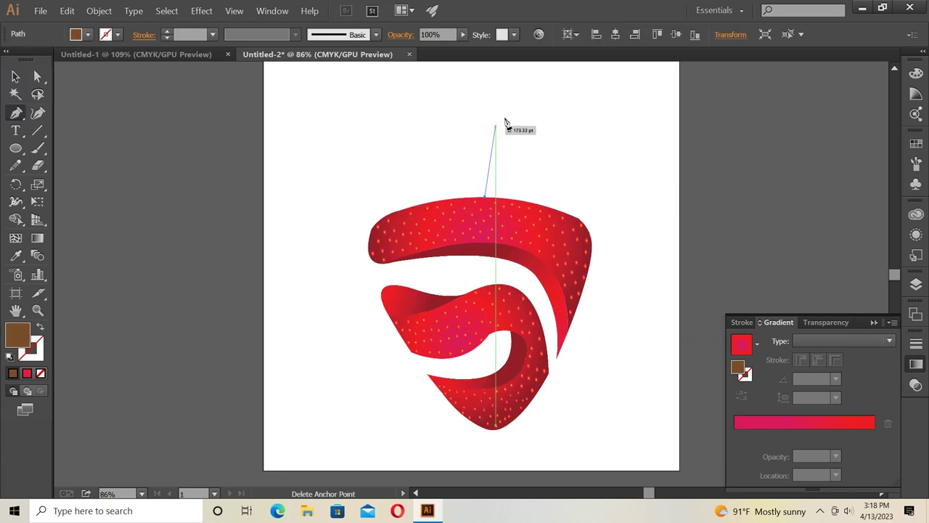
left_click_drag(546, 115, 554, 118)
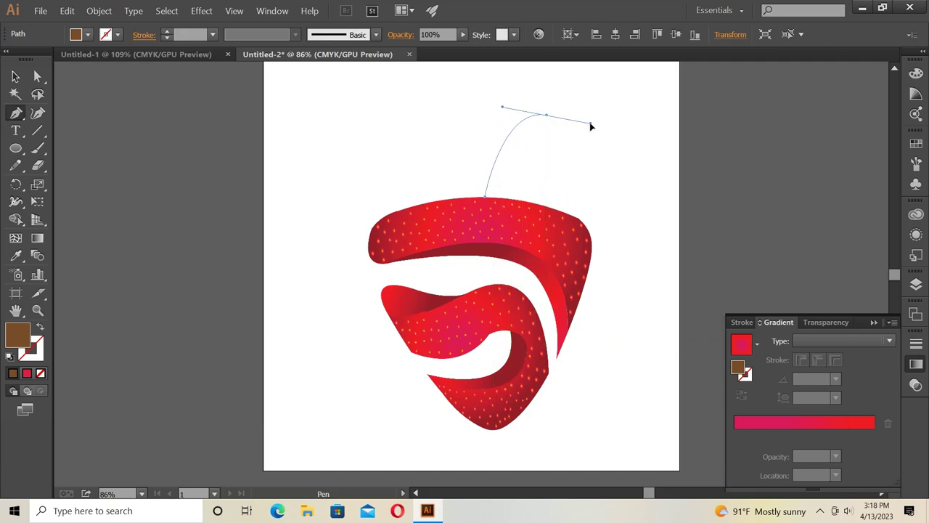
left_click_drag(591, 127, 530, 101)
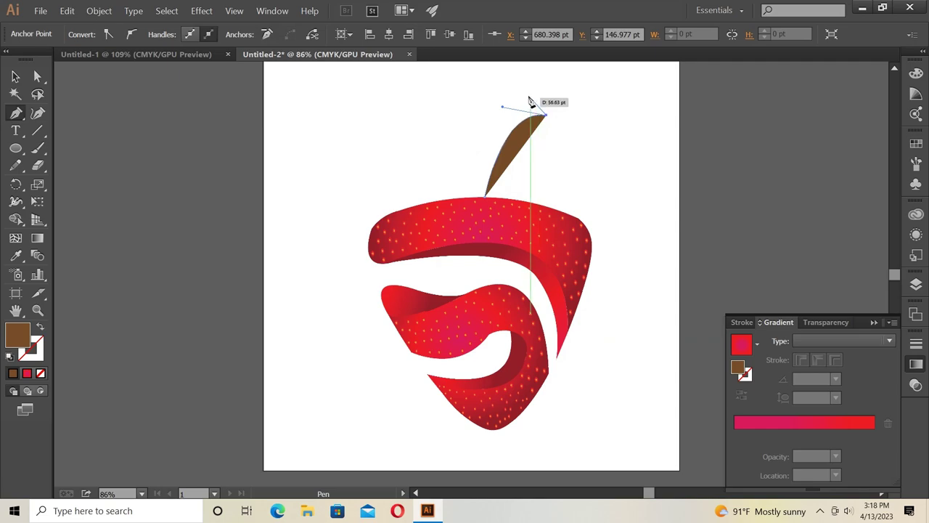
left_click_drag(529, 102, 532, 108)
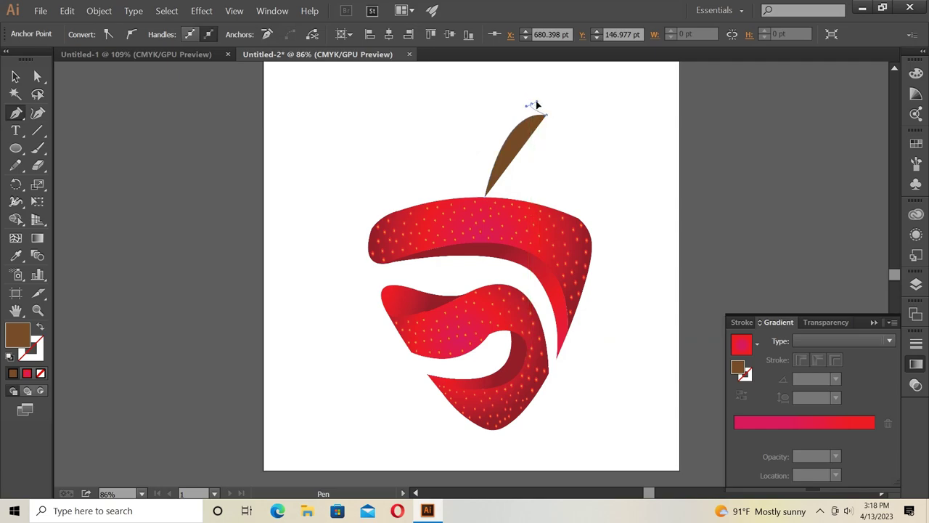
mouse_move(537, 104)
left_mouse_down()
mouse_move(546, 113)
mouse_move(535, 103)
mouse_move(526, 113)
left_mouse_up()
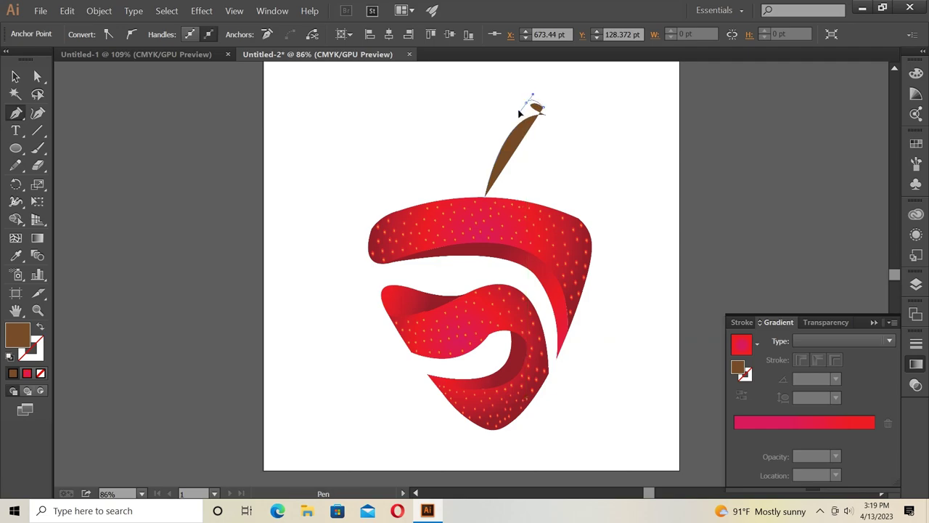
Remove the extra anchor point added to the stem's tip
left_click(520, 112)
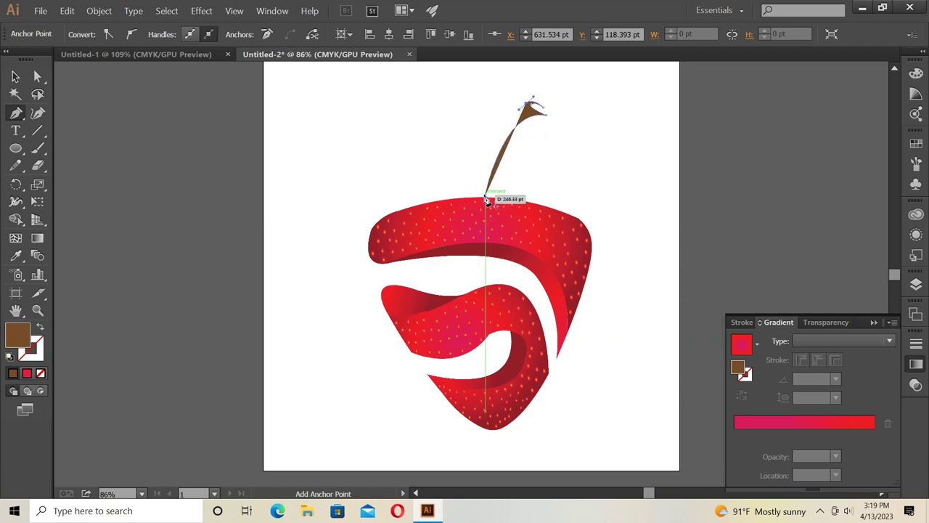
right_click(449, 152)
left_click(458, 160)
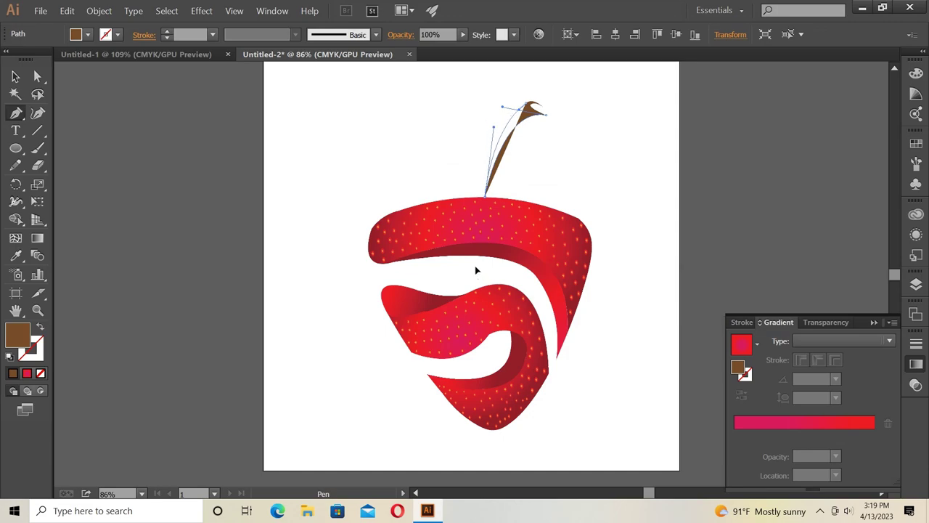
key("ctrl+z")
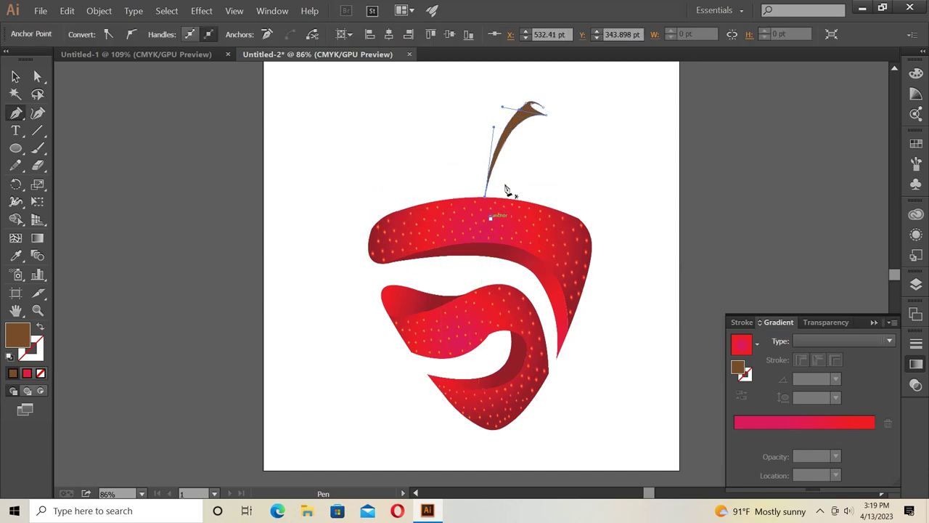
Tilt the stem slightly clockwise and settle it on the strawberry's top
left_click(14, 77)
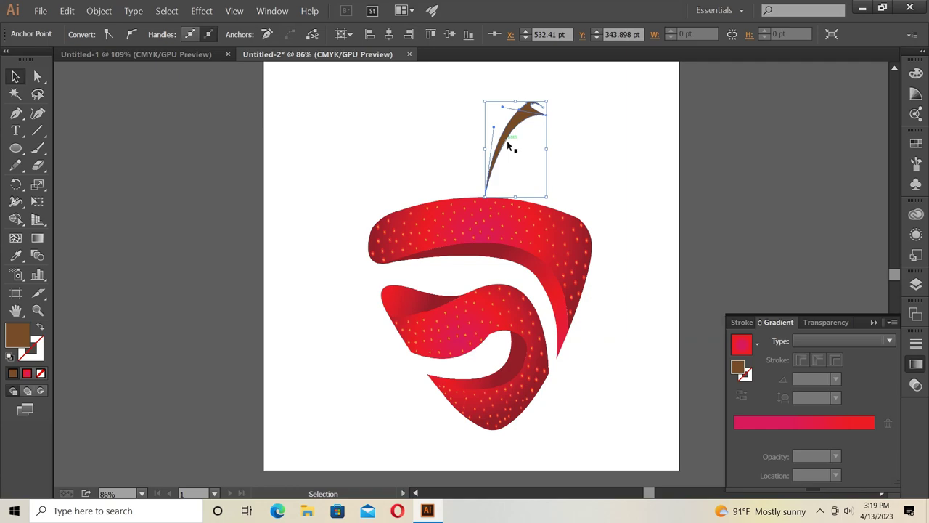
left_click_drag(500, 142, 496, 143)
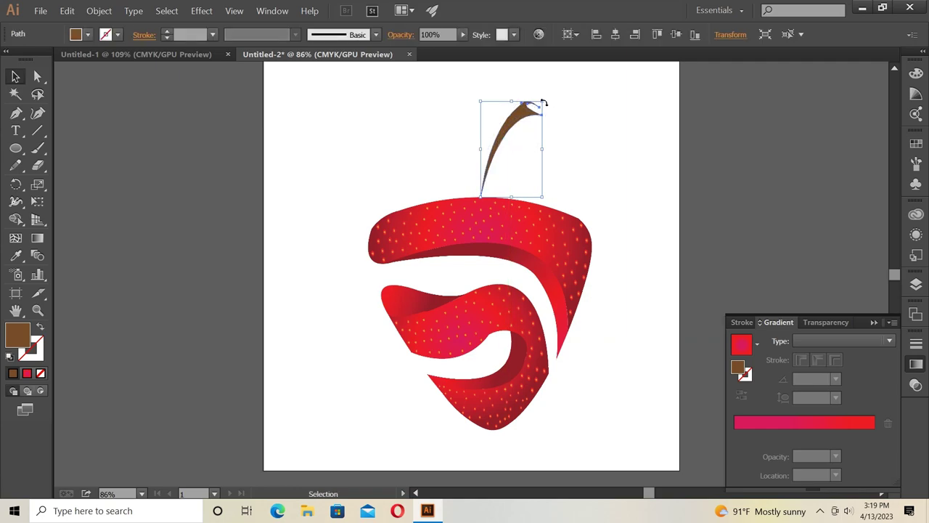
left_click_drag(543, 95, 554, 102)
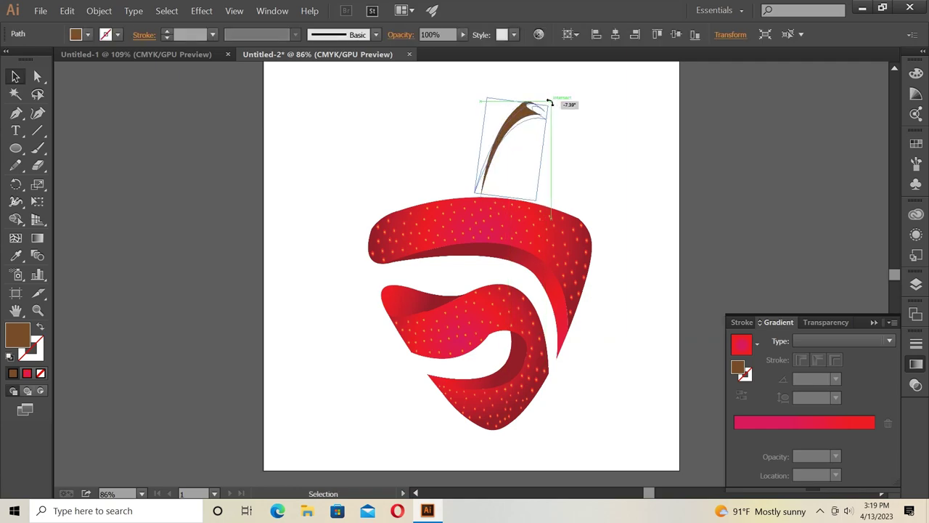
left_click_drag(512, 128, 517, 130)
scroll(602, 203, "up", 1)
left_click(347, 171)
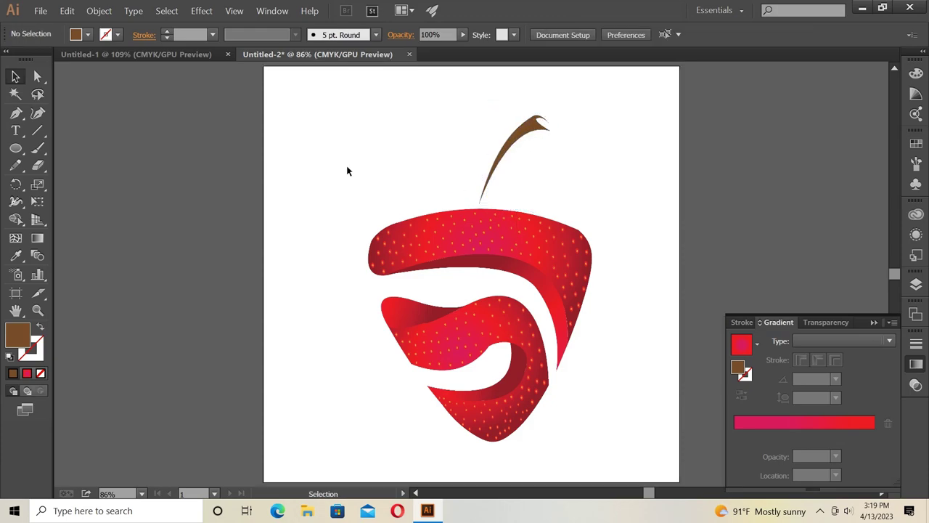
Pick a new fill swatch, zoom in, and nudge the stem down-left onto the strawberry
left_click(20, 116)
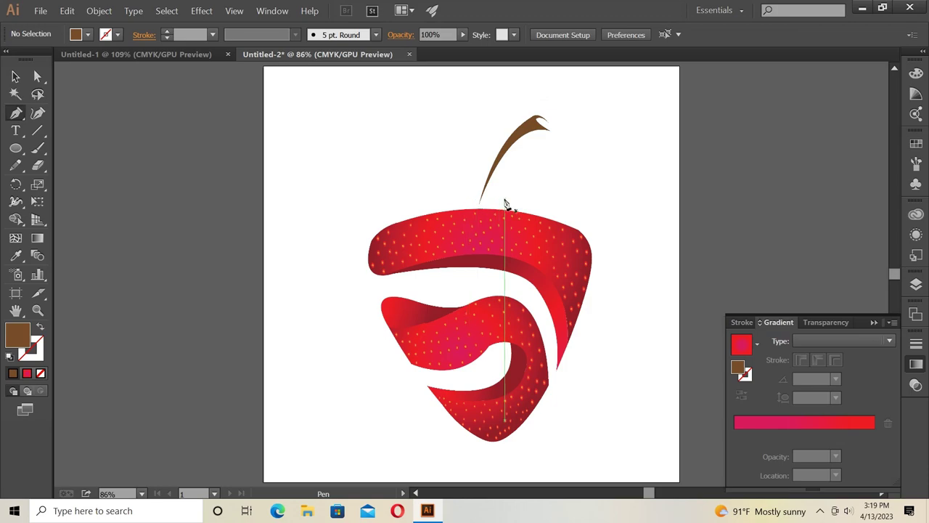
left_click(84, 40)
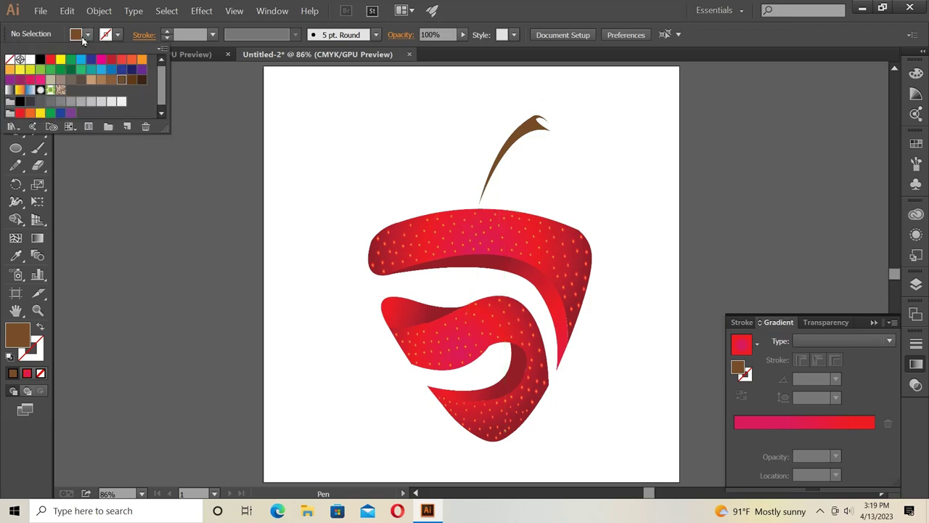
left_click(80, 70)
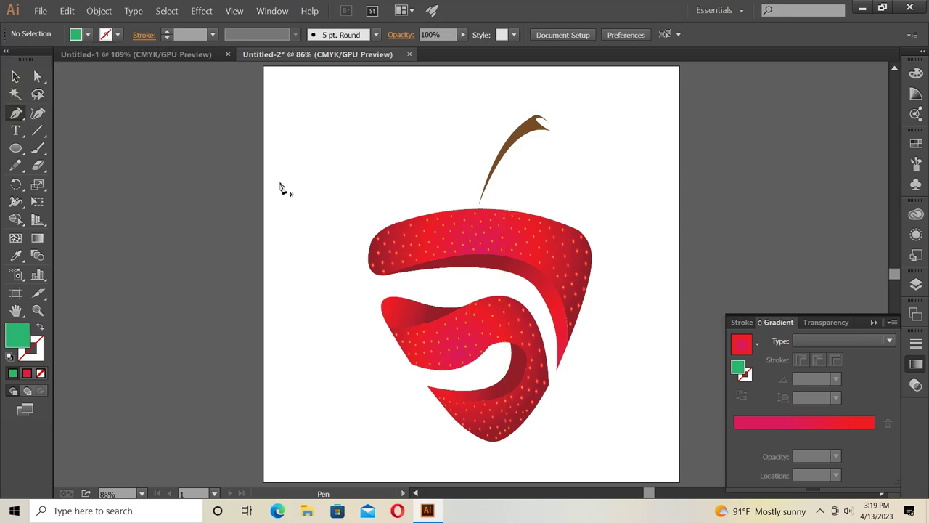
scroll(531, 240, "up", 1)
scroll(682, 232, "up", 1)
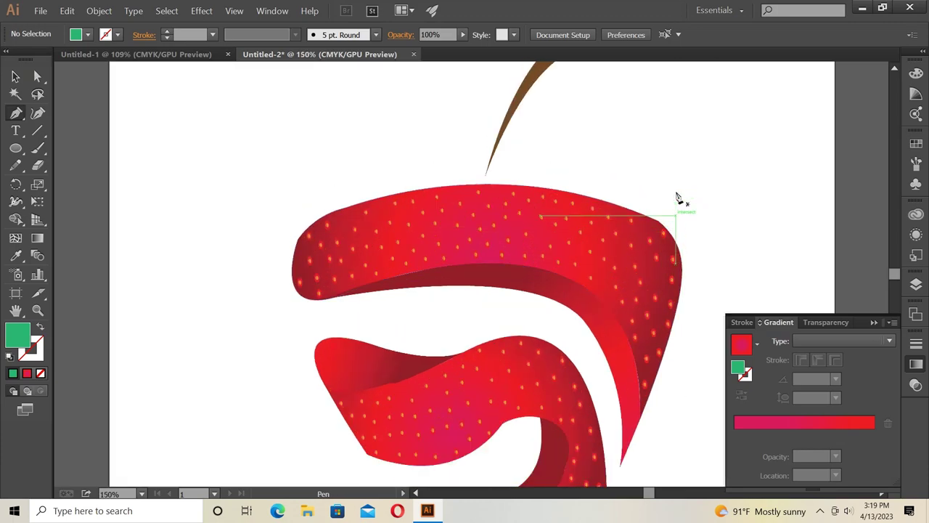
scroll(676, 198, "up", 1)
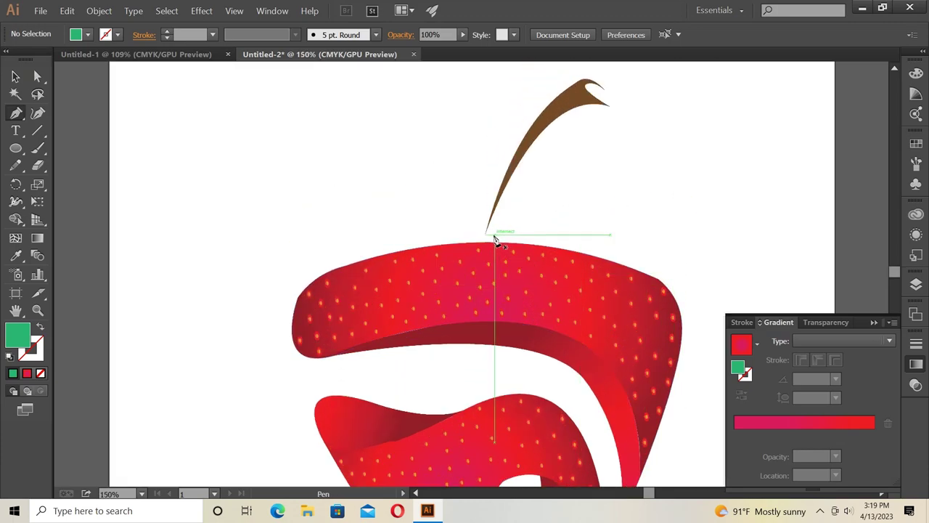
left_click(18, 77)
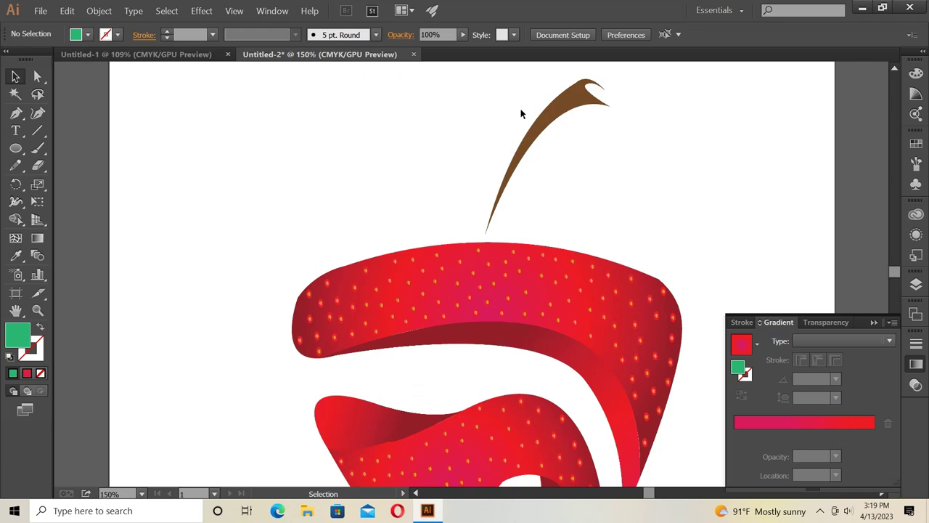
left_click_drag(555, 117, 551, 128)
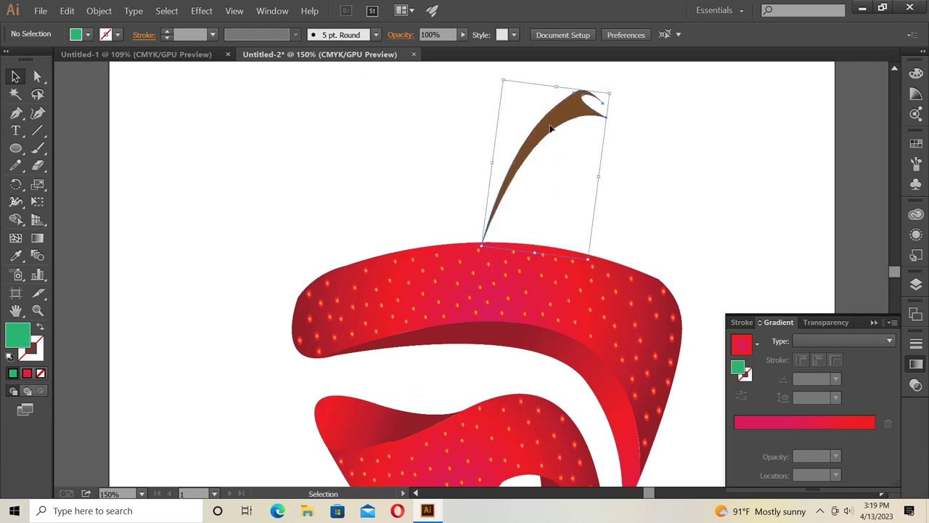
Start the leaf outline at the stem base with sharp and curved points
left_click(14, 113)
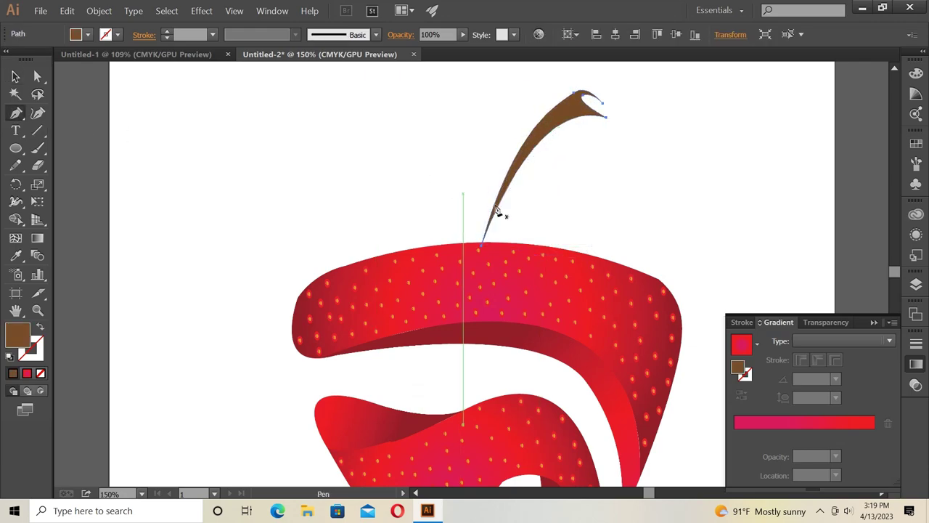
left_click(487, 237)
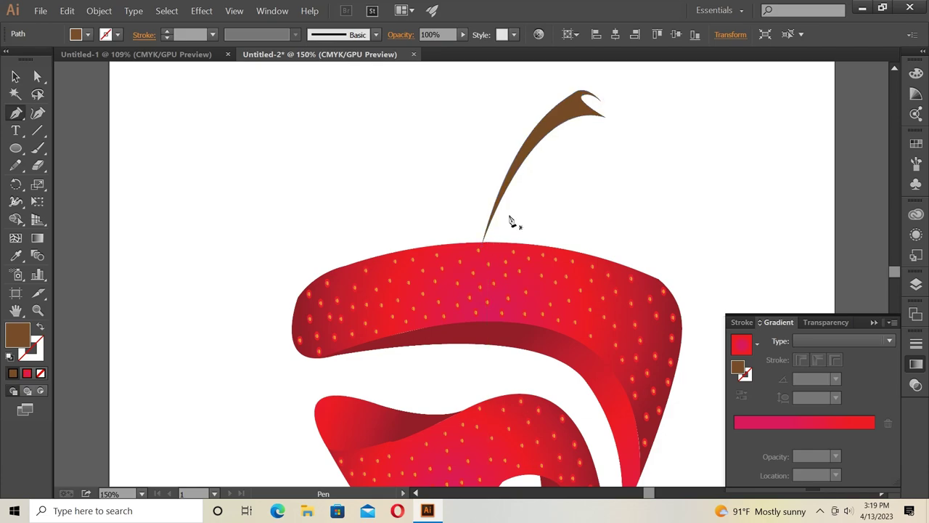
left_click(537, 173)
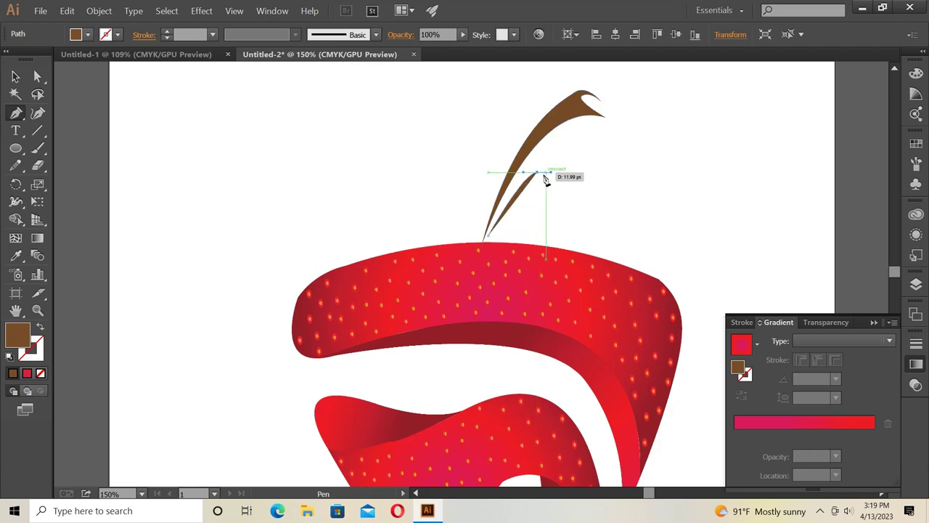
left_click(539, 173)
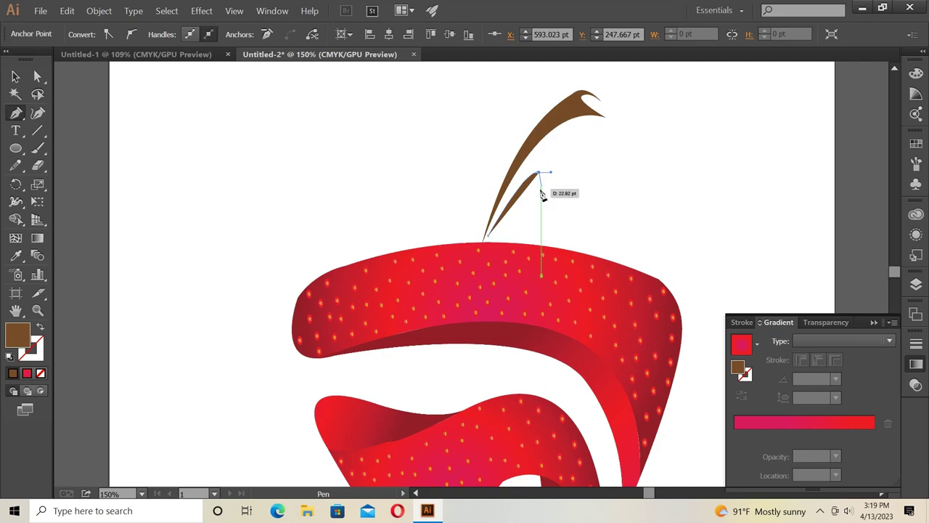
left_click_drag(543, 189, 573, 166)
left_click(573, 168)
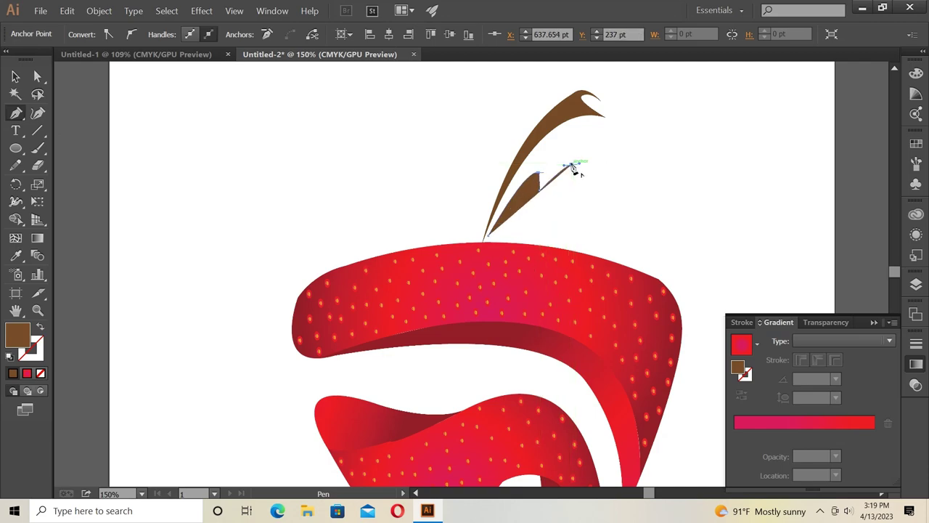
Continue the zigzag leaf edge out to its far tip and back below
left_click(569, 186)
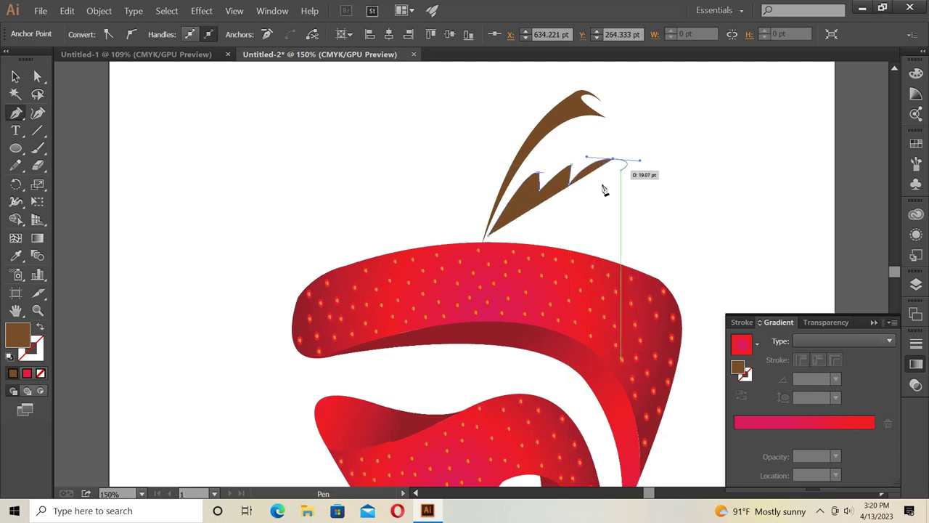
left_click_drag(640, 164, 612, 161)
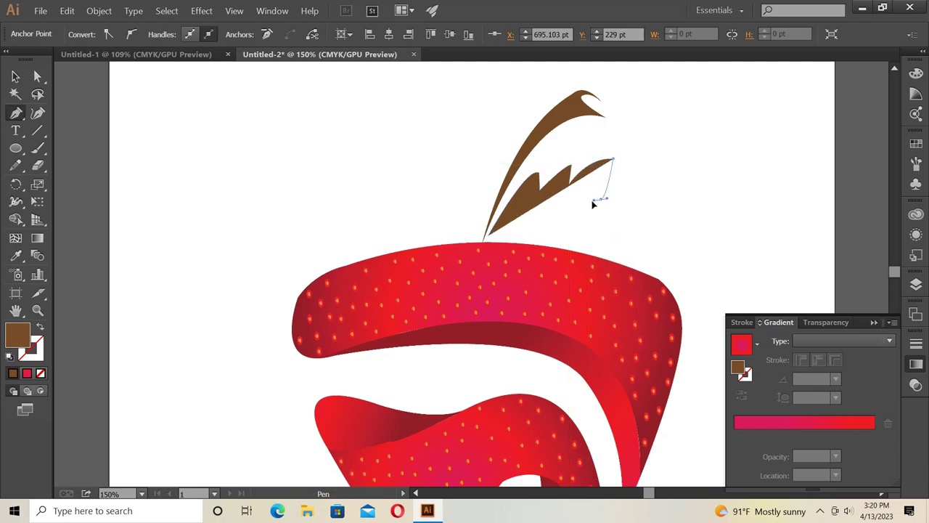
left_click(600, 203)
left_click_drag(602, 206, 615, 204)
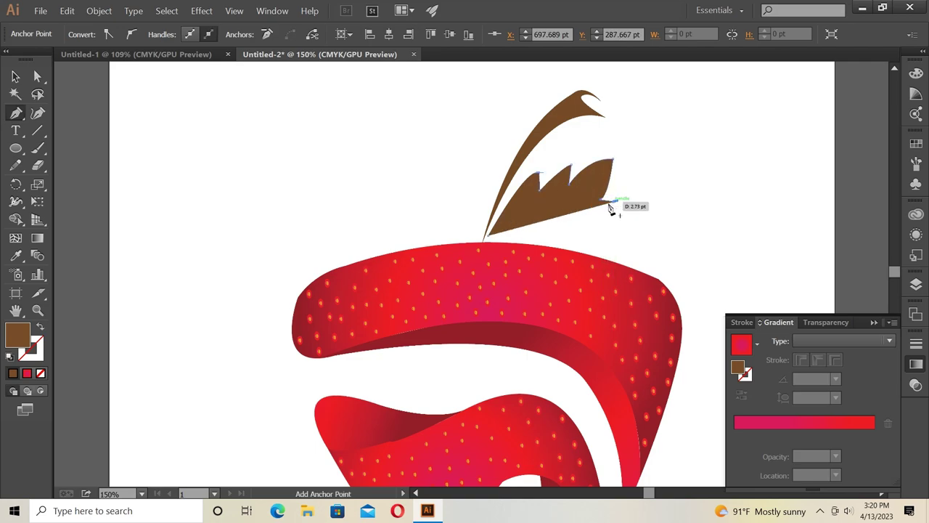
mouse_move(581, 221)
left_mouse_down()
mouse_move(571, 218)
mouse_move(592, 236)
mouse_move(492, 242)
left_mouse_up()
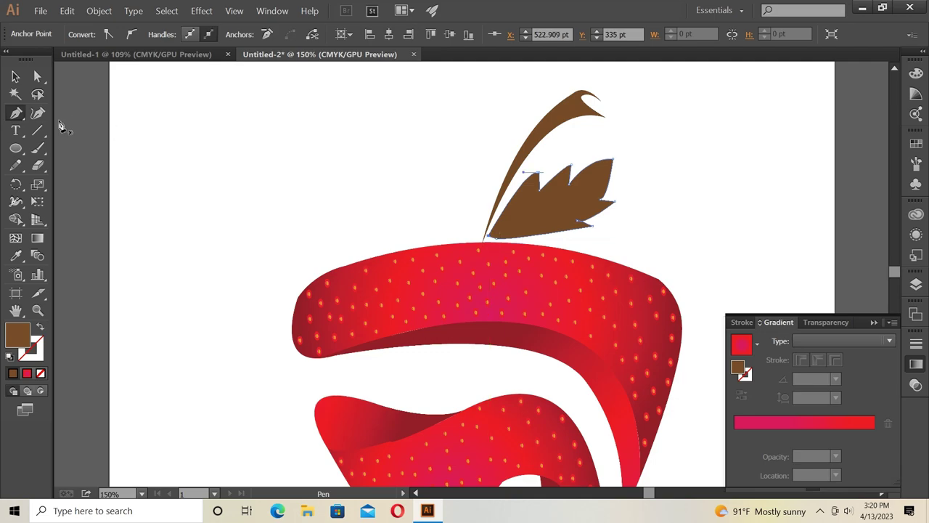
Refine the leaf's bottom edge and top-right tip with the Curvature tool
left_click(38, 112)
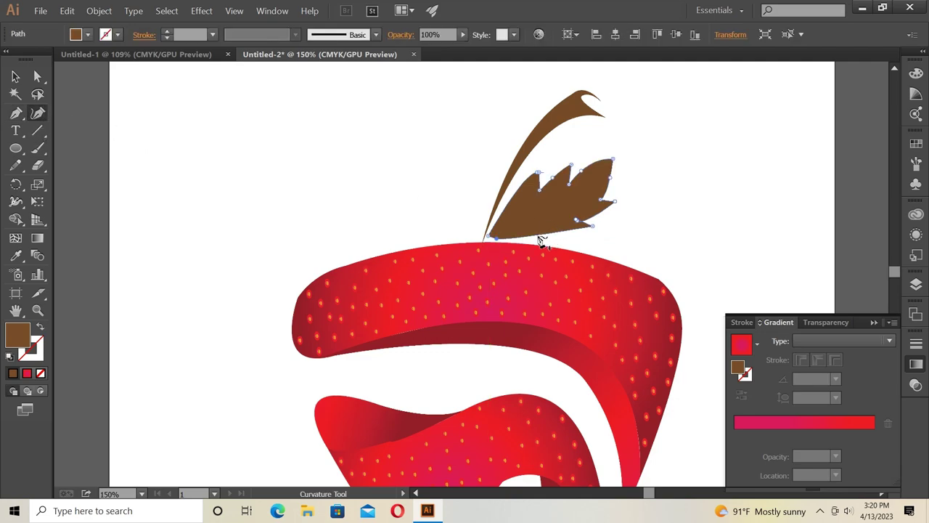
left_click(539, 237)
left_click(568, 235)
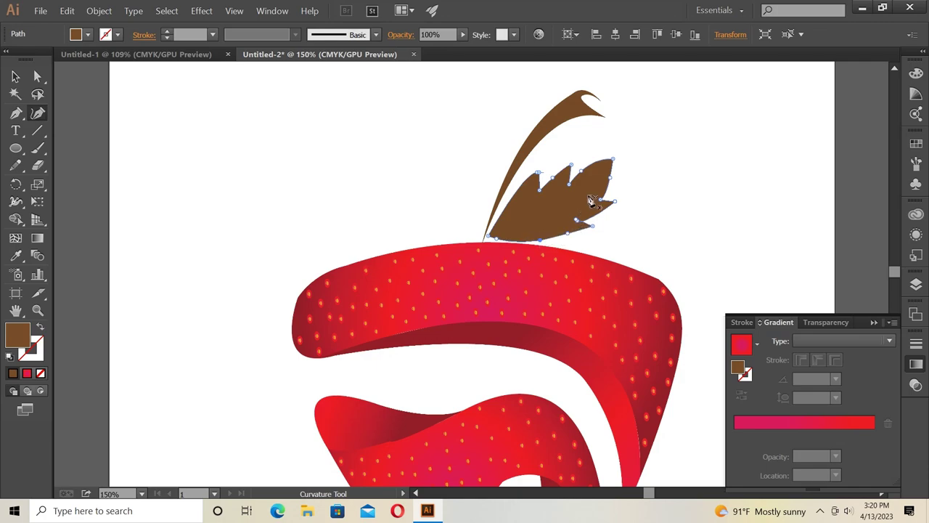
left_click_drag(613, 161, 615, 159)
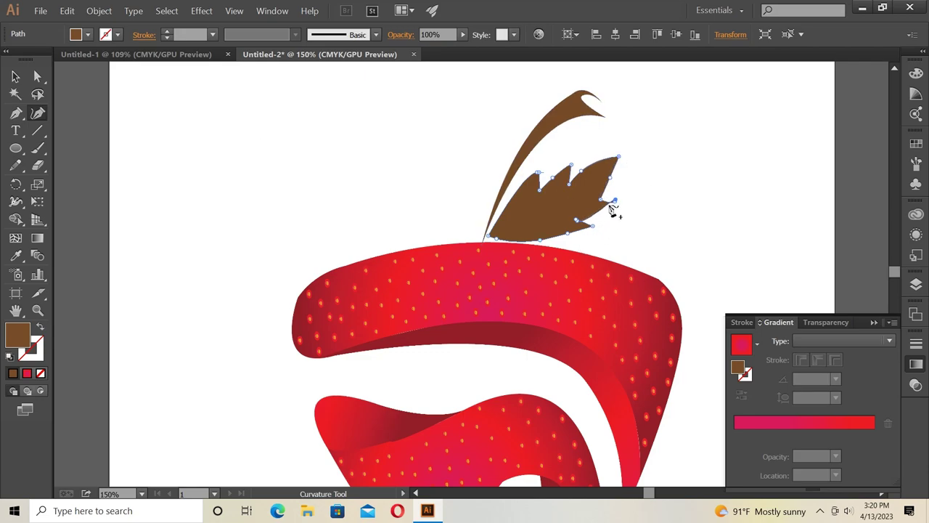
Add a curve point to the brown leaf's right edge with the Curvature tool
left_click(615, 201)
left_click(613, 180)
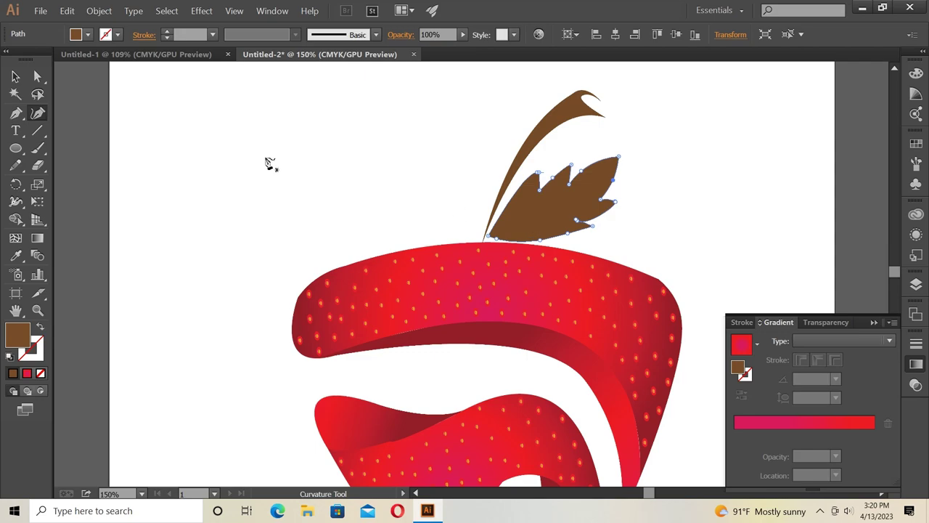
Fill the leaf green from the control-bar swatches and nudge it against the stem
key("v")
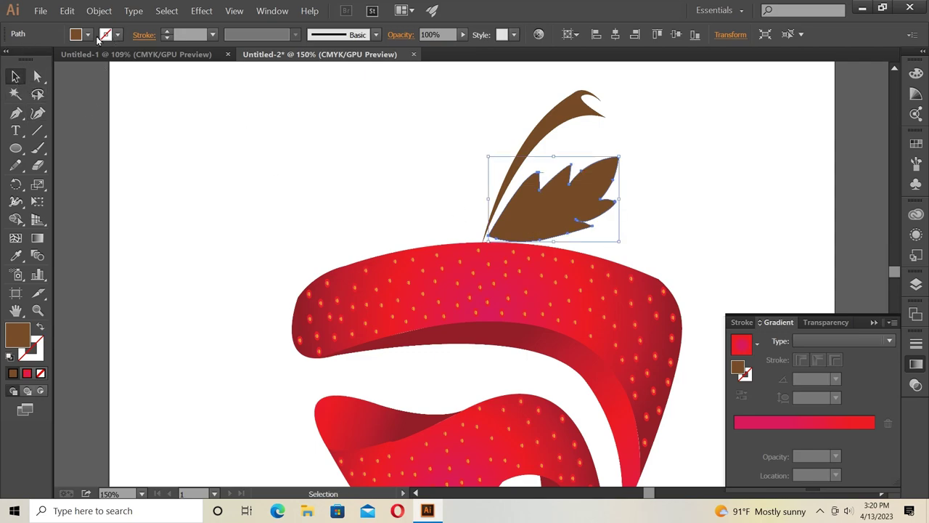
left_click(87, 34)
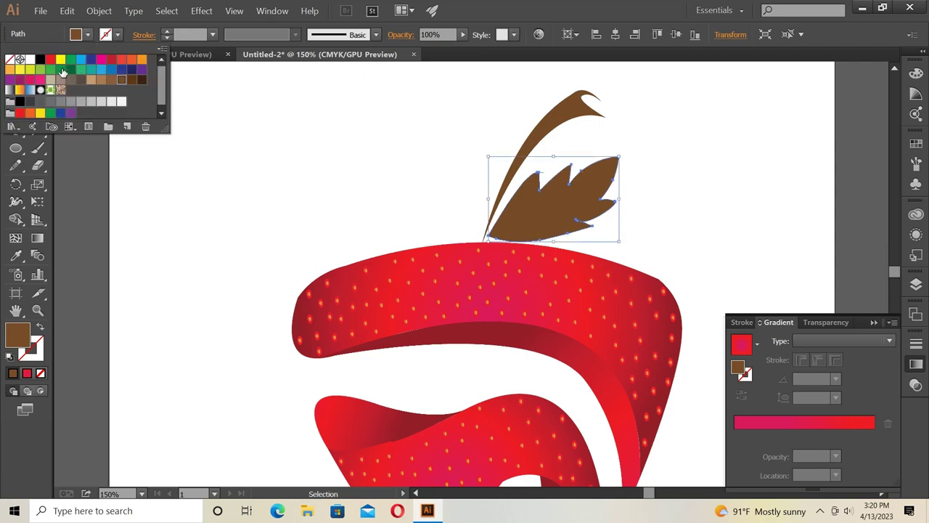
left_click(62, 72)
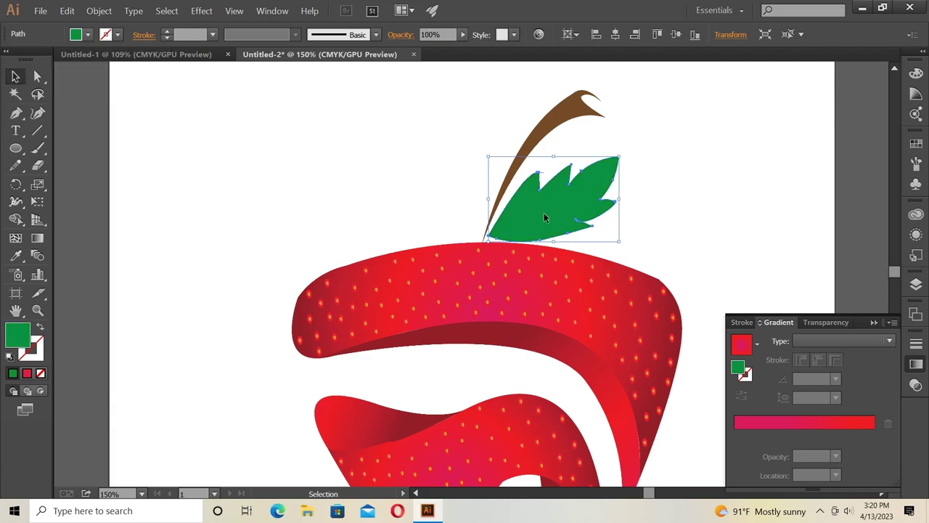
left_click_drag(544, 213, 542, 217)
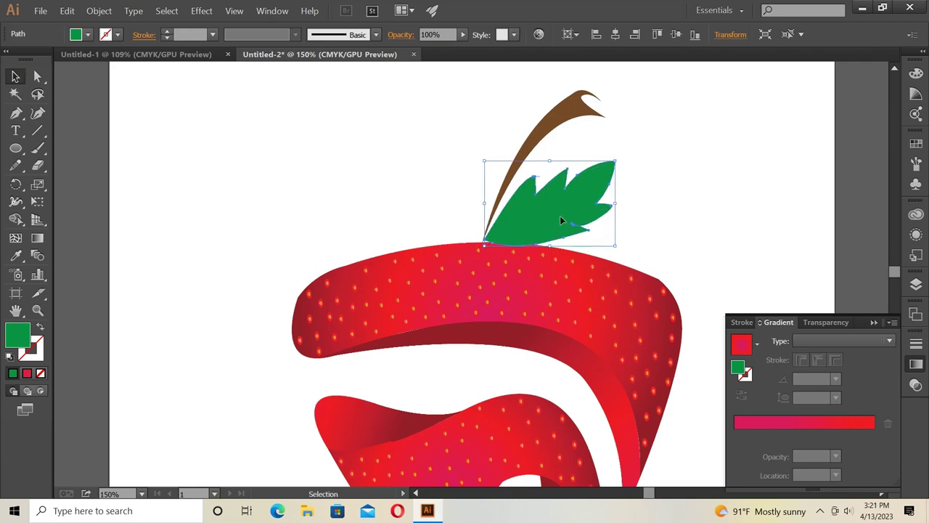
key("ctrl+shift+a")
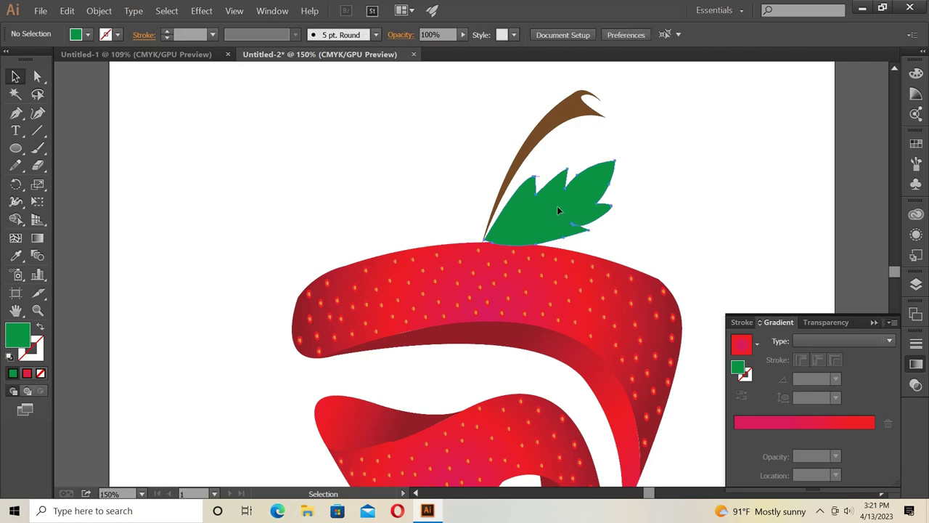
Alt-drag a copy of the green leaf to the right, then rotate and enlarge it
left_click(558, 210)
mouse_move(566, 209)
left_mouse_down()
mouse_move(670, 225)
mouse_move(655, 216)
left_mouse_up()
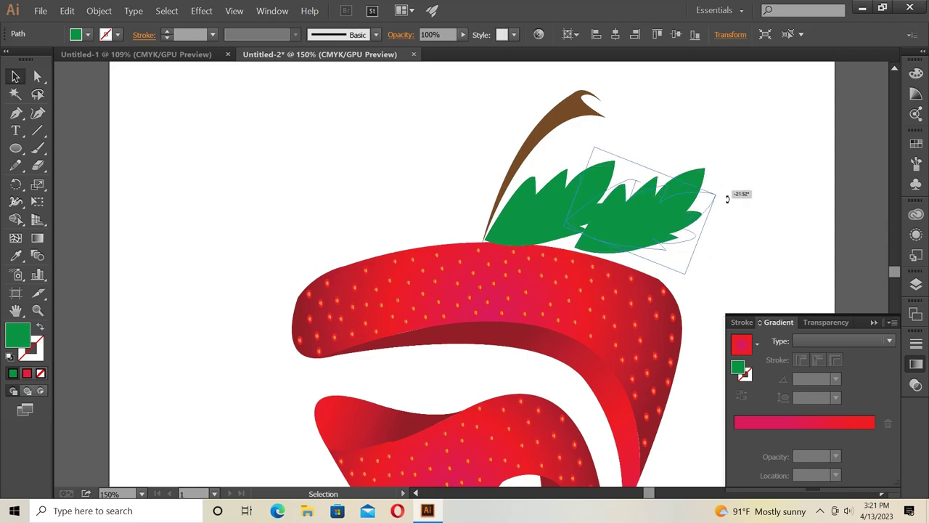
left_click_drag(702, 164, 726, 198)
left_click_drag(647, 206, 670, 235)
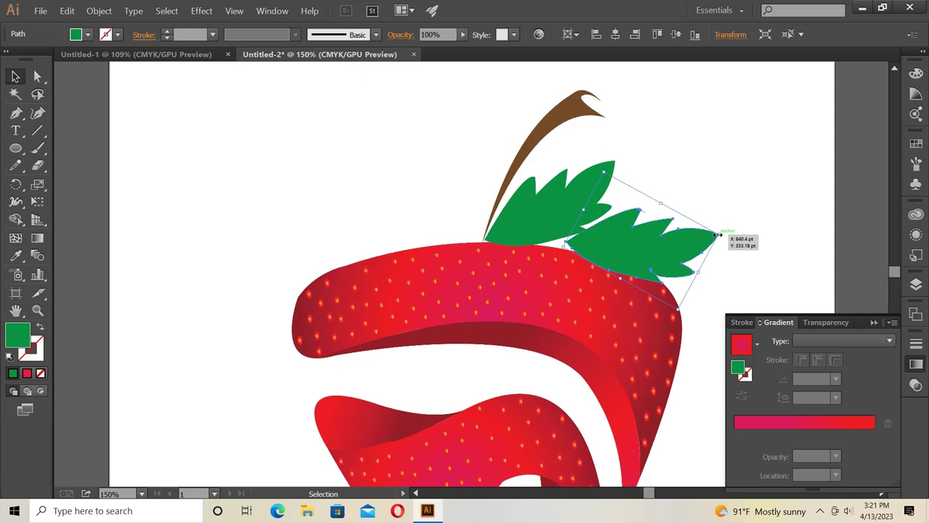
left_click_drag(717, 235, 741, 231)
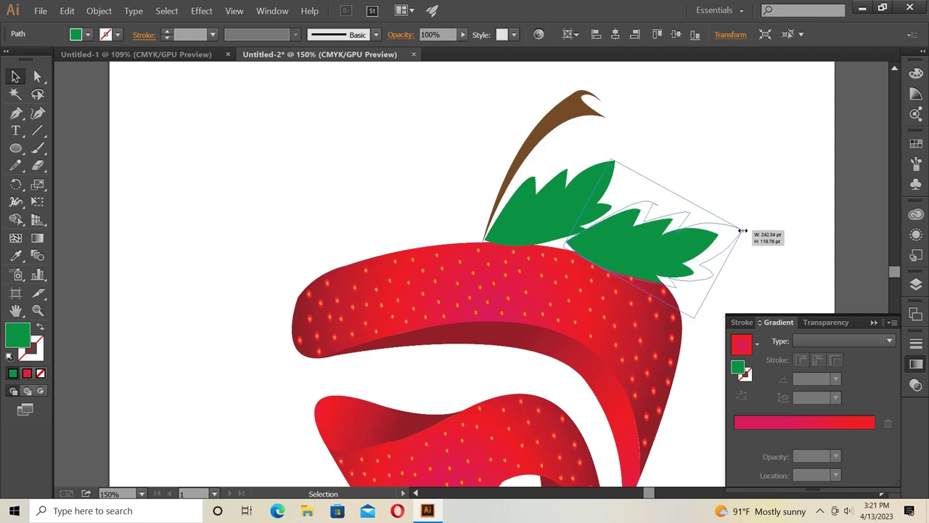
Fine-tune the copy's size, angle and position on the strawberry top, then copy a leaf to the upper left
left_click_drag(671, 248, 665, 243)
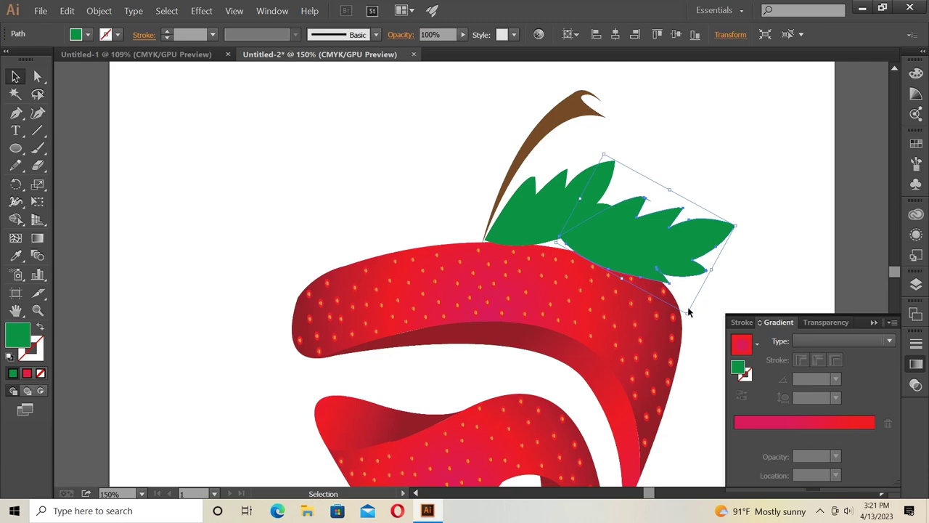
left_click_drag(687, 314, 684, 297)
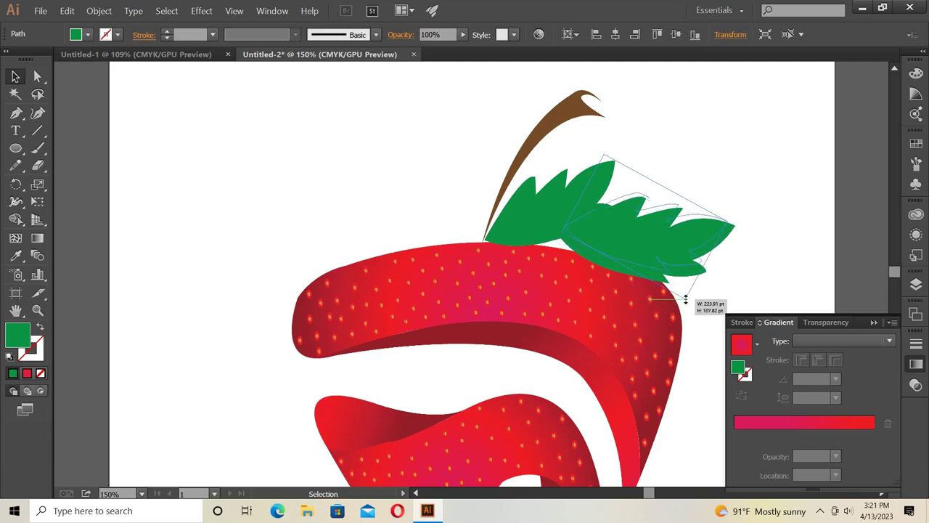
left_click_drag(656, 243, 662, 255)
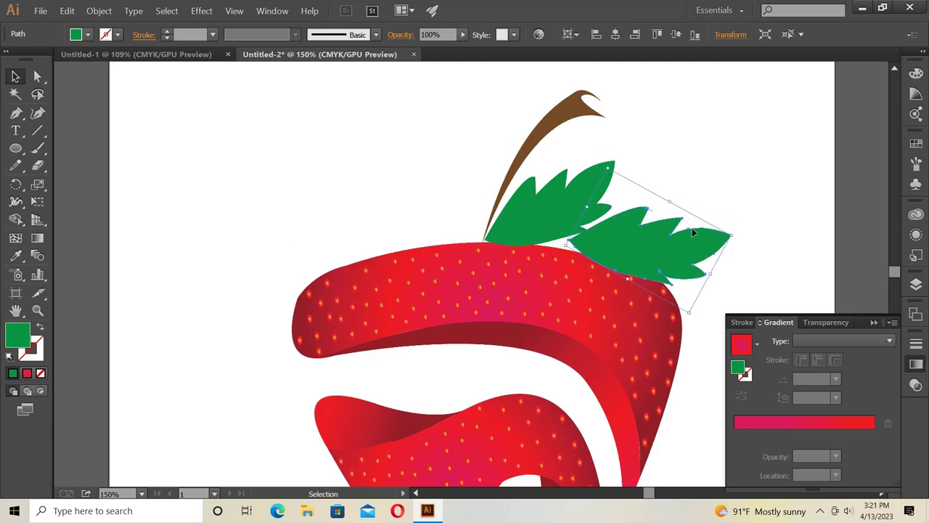
left_click_drag(728, 229, 729, 218)
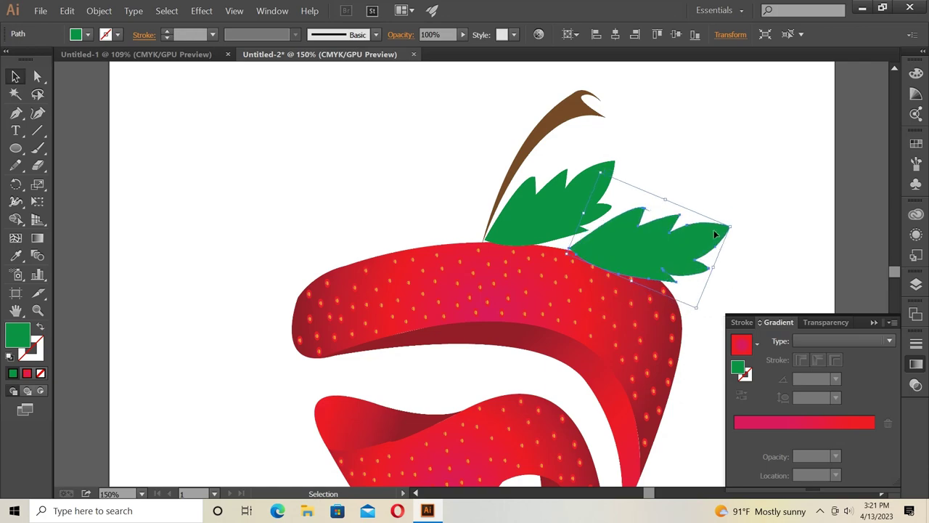
left_click_drag(668, 259, 646, 257)
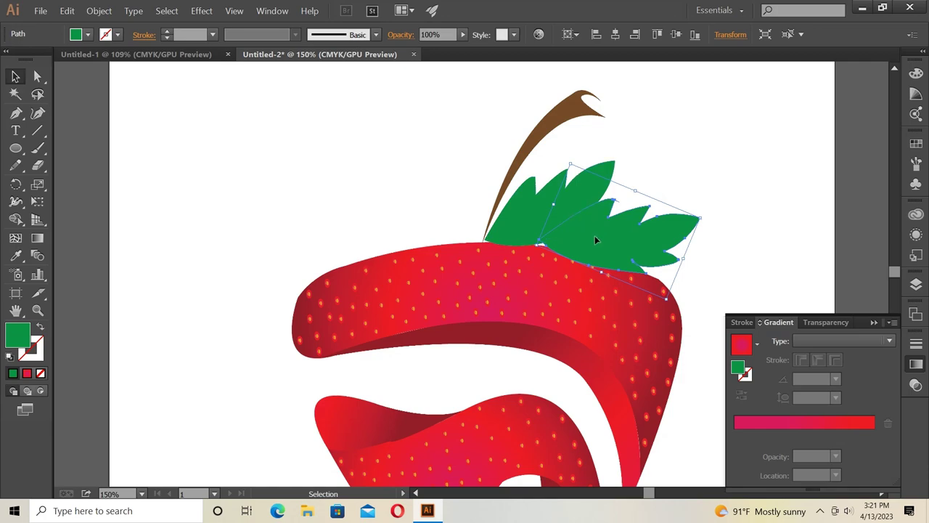
mouse_move(595, 239)
left_mouse_down()
mouse_move(353, 180)
mouse_move(383, 178)
left_mouse_up()
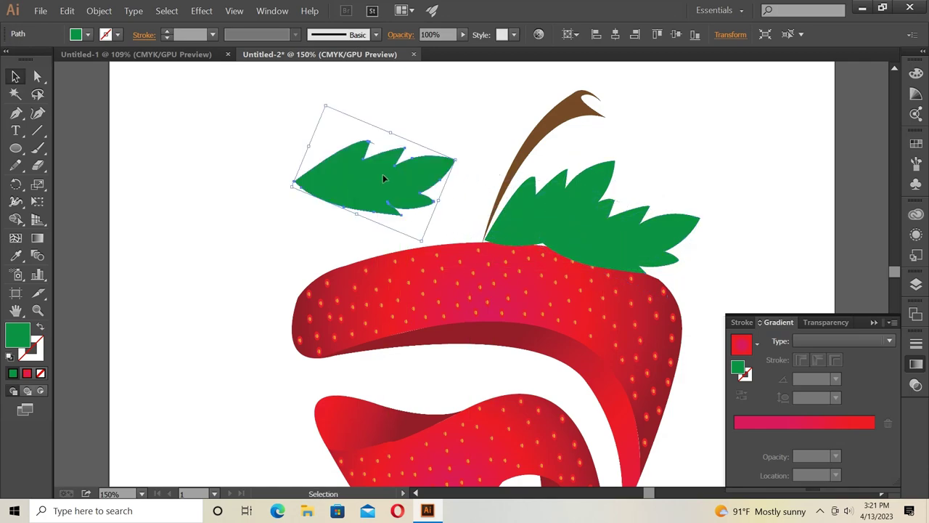
Reflect the leaf copy vertically and rotate it onto the strawberry's left top by the stem
right_click(400, 177)
mouse_move(433, 312)
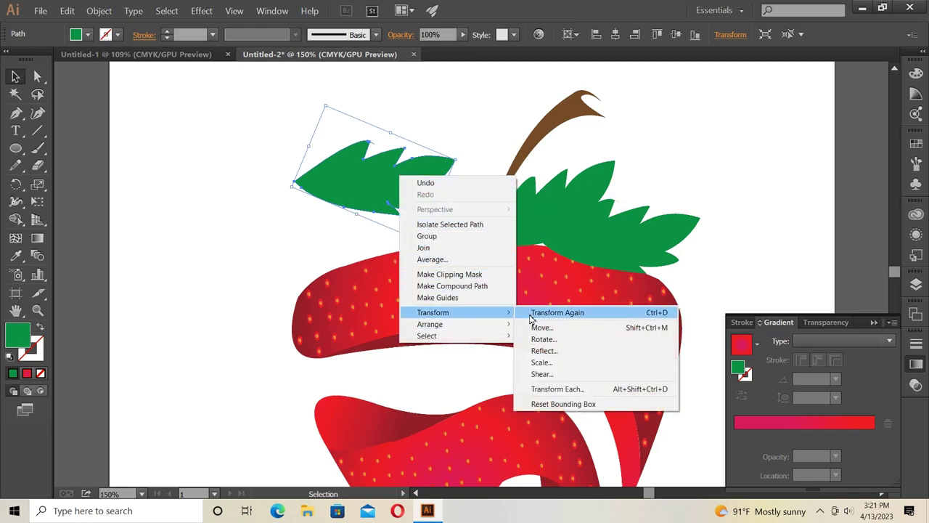
left_click(547, 352)
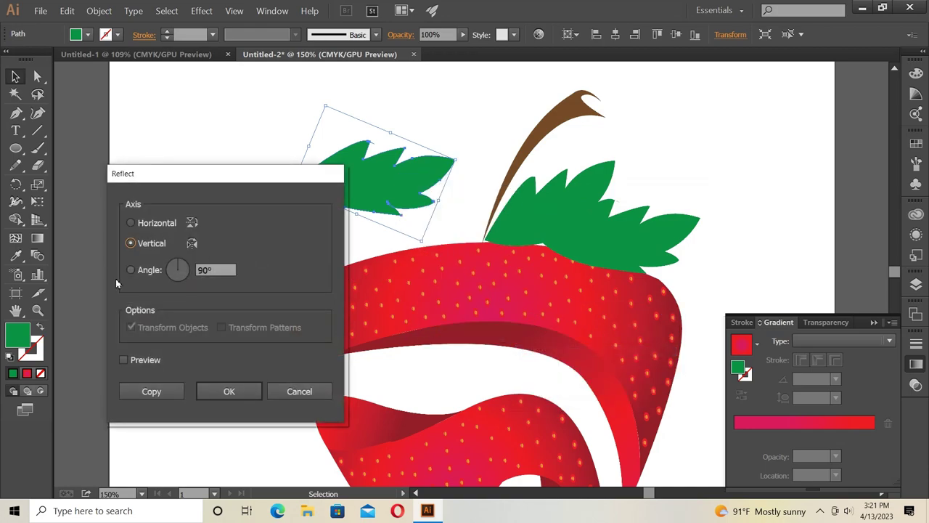
left_click(228, 401)
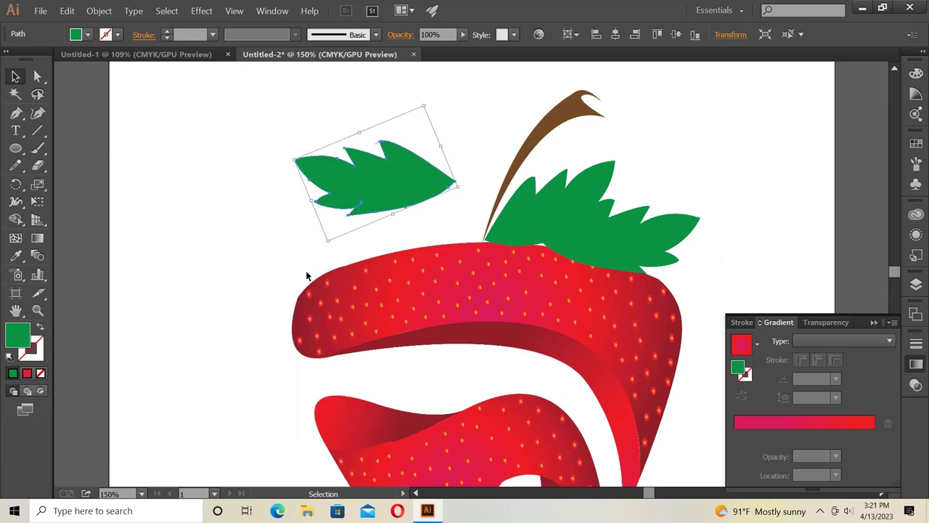
left_click_drag(380, 197, 408, 239)
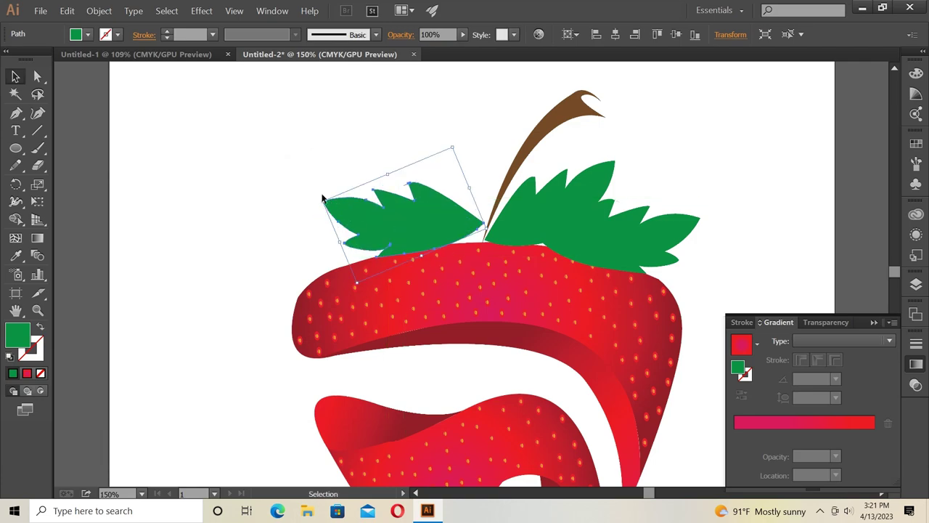
left_click_drag(322, 196, 332, 182)
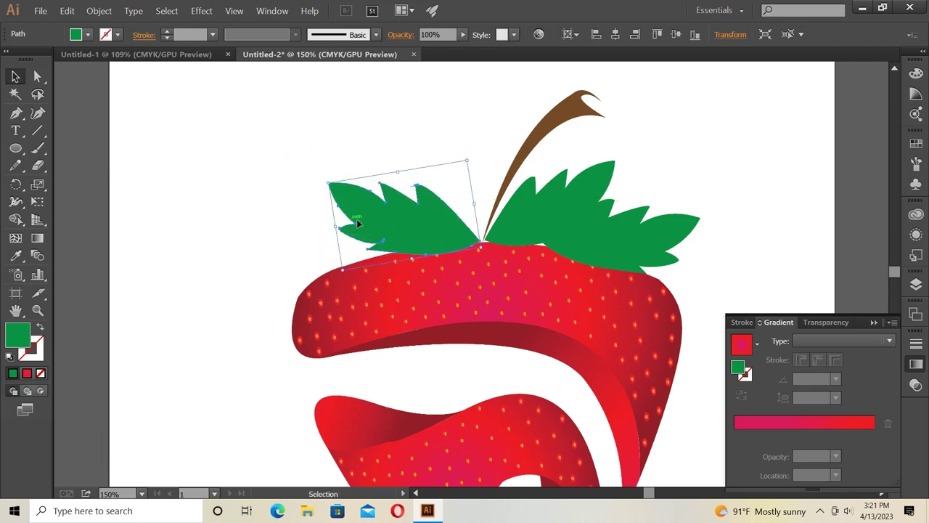
mouse_move(360, 218)
left_mouse_down()
mouse_move(374, 217)
mouse_move(352, 251)
left_mouse_up()
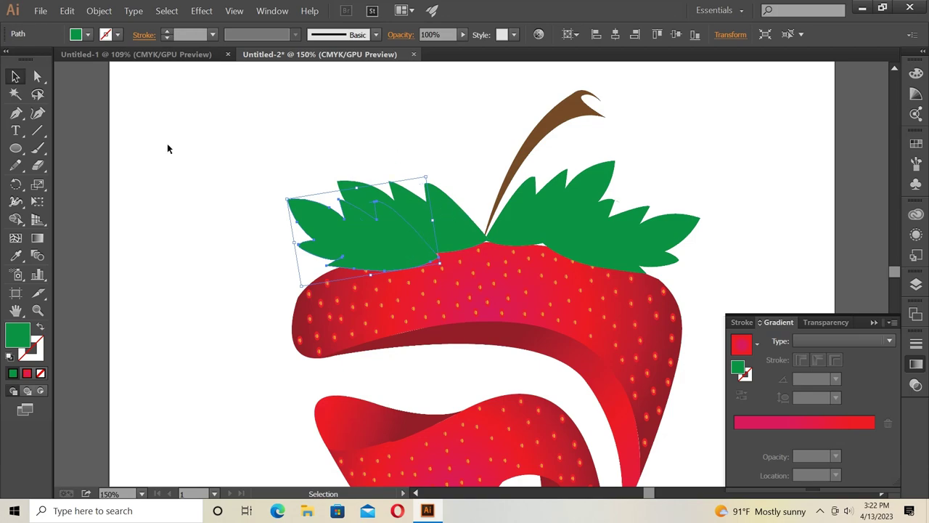
Draw a narrow upright leaf with the Pen tool rising from the stem base
left_click(16, 114)
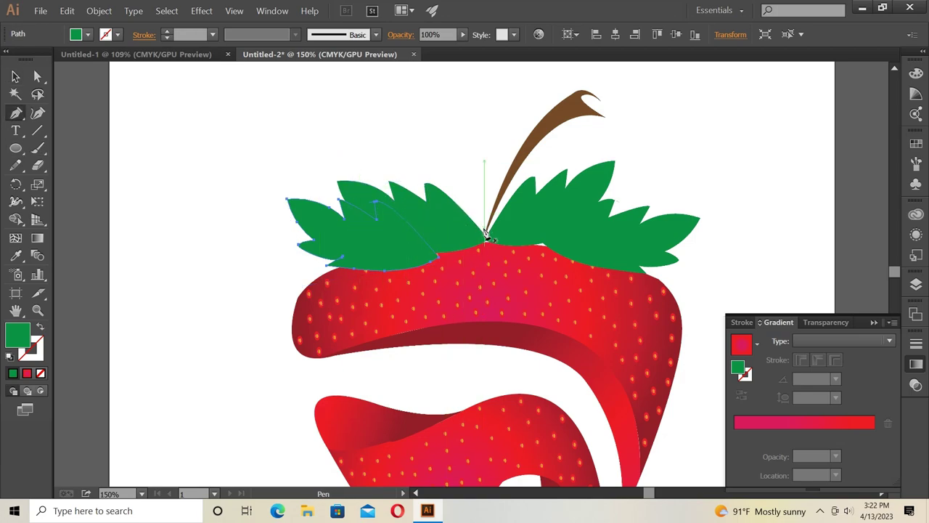
left_click(485, 235)
left_click_drag(453, 182, 458, 178)
mouse_move(447, 146)
left_mouse_down()
mouse_move(472, 163)
mouse_move(480, 188)
left_mouse_up()
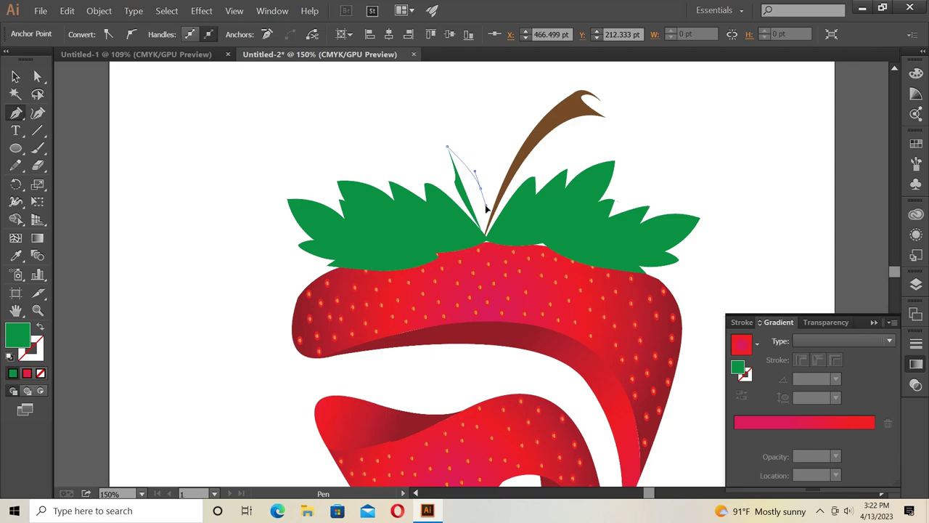
left_click_drag(485, 236, 486, 241)
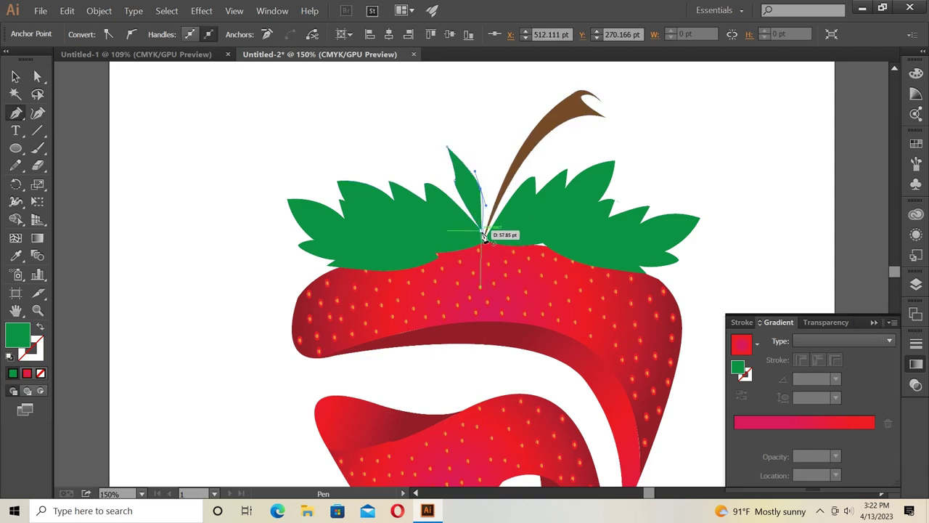
left_click(482, 233, "ctrl")
Nudge the new upright leaf slightly down-right into place
key("v")
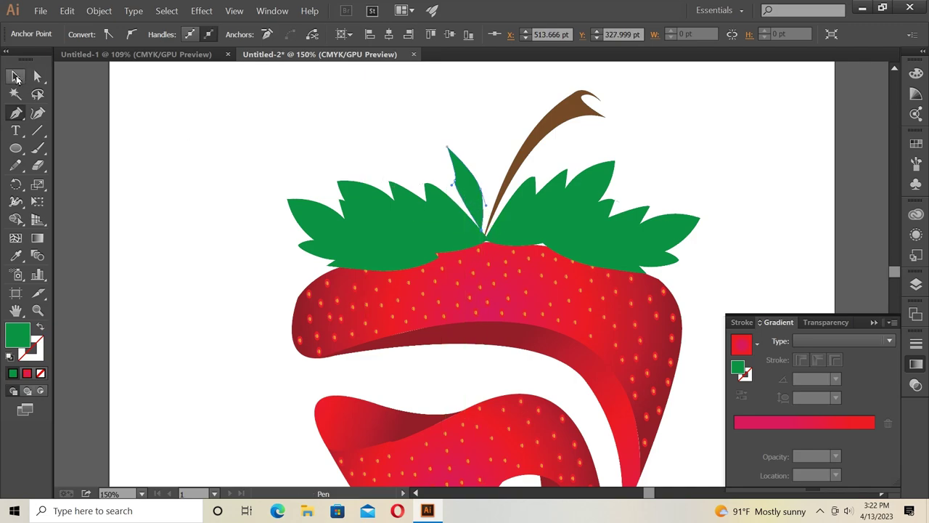
left_click(465, 189)
left_click_drag(466, 183, 470, 187)
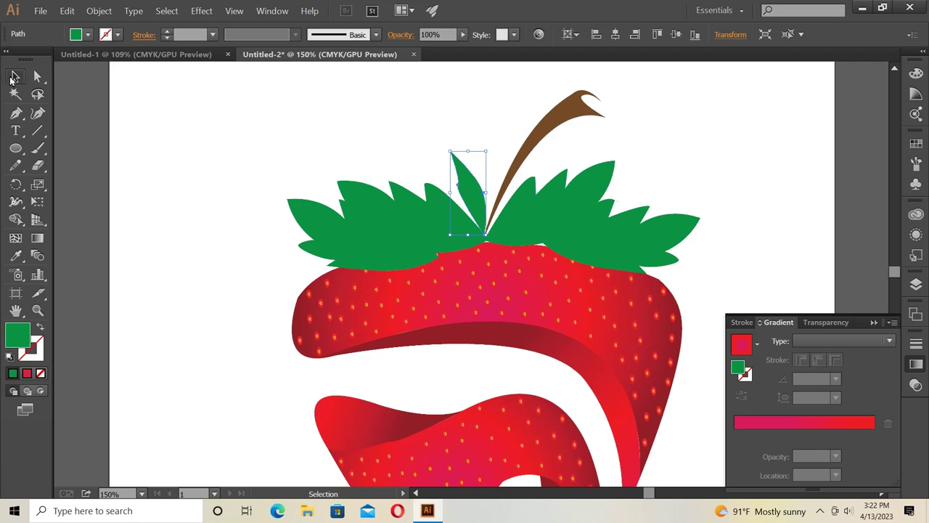
left_click(526, 194)
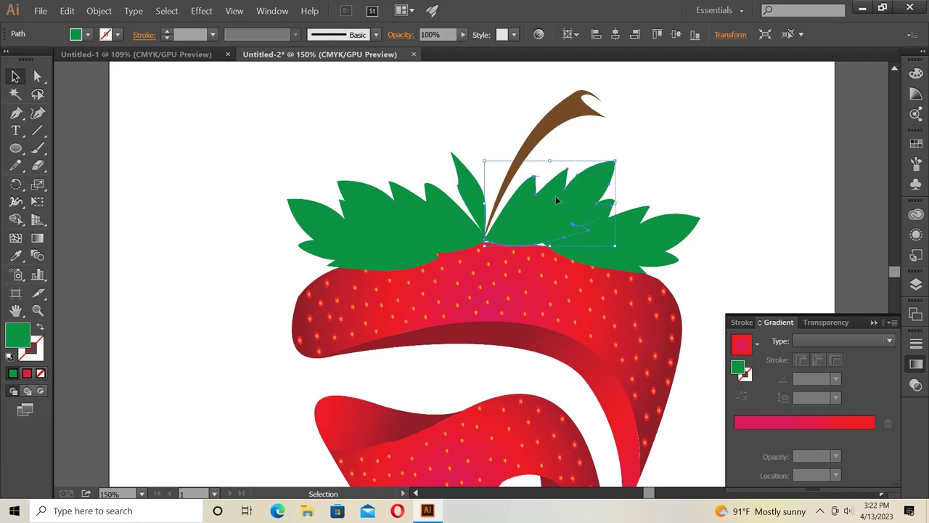
Give the large right leaf a White, Black gradient recoloured from dark green to brighter green
left_click(757, 343)
left_click(707, 372)
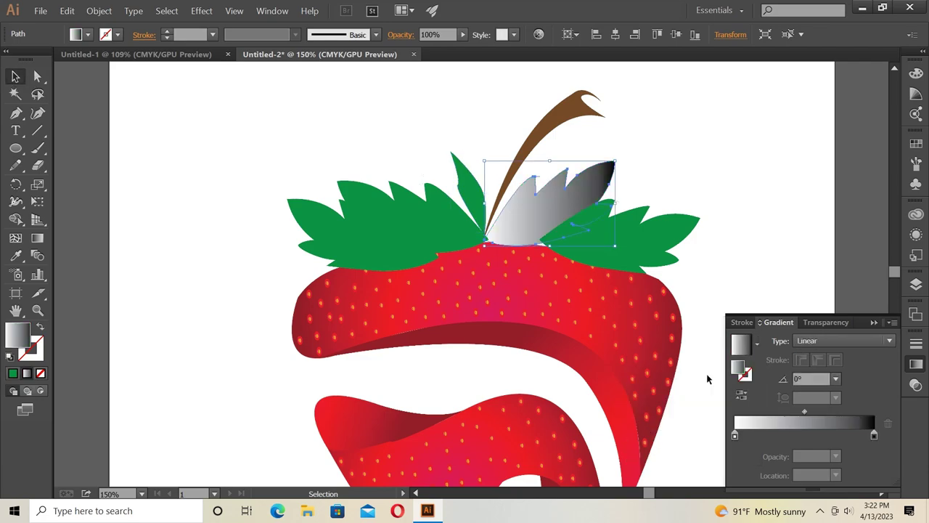
double_click(735, 435)
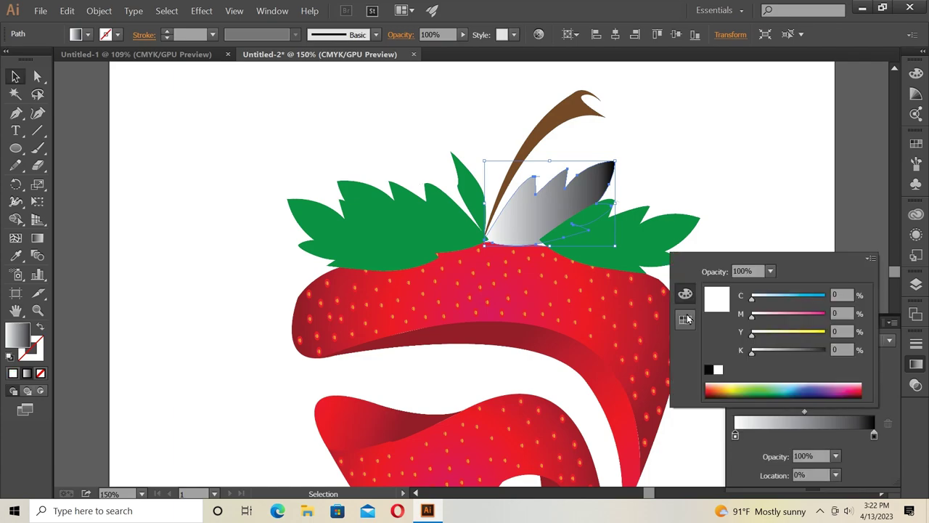
left_click(685, 317)
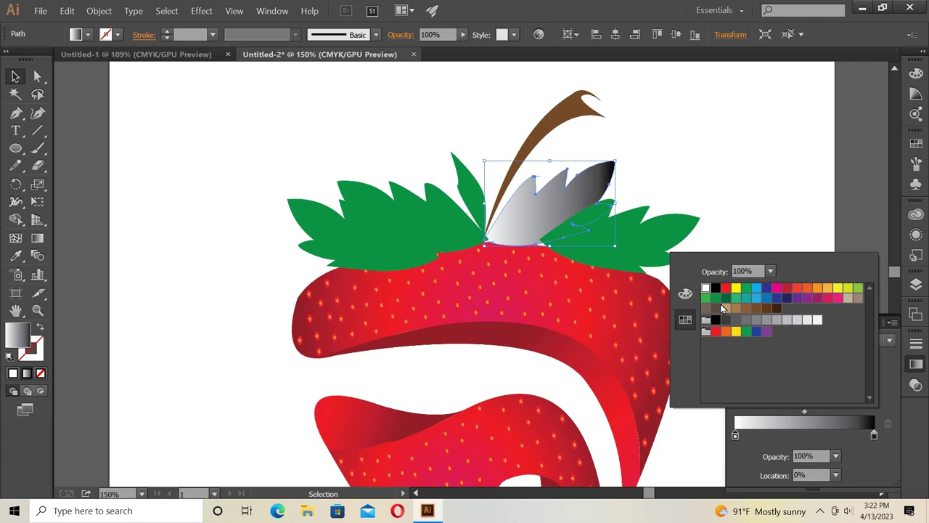
left_click(721, 303)
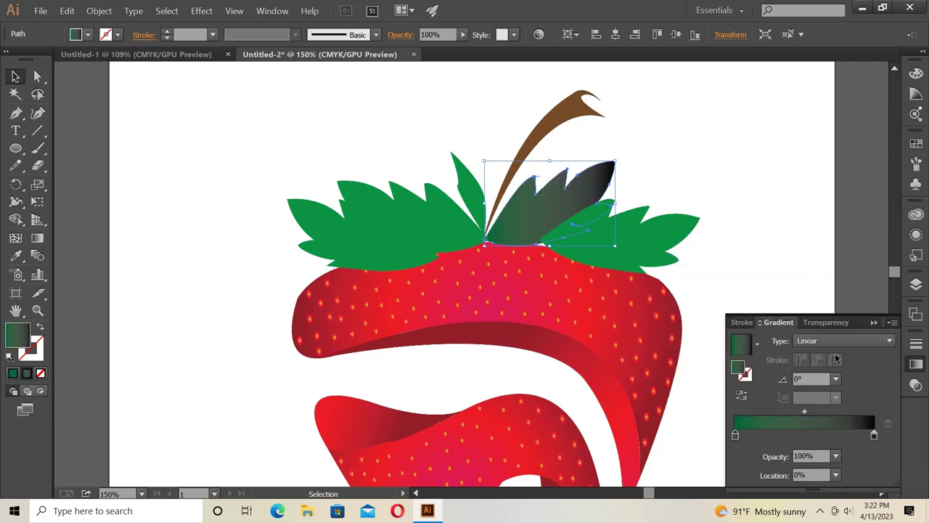
double_click(874, 436)
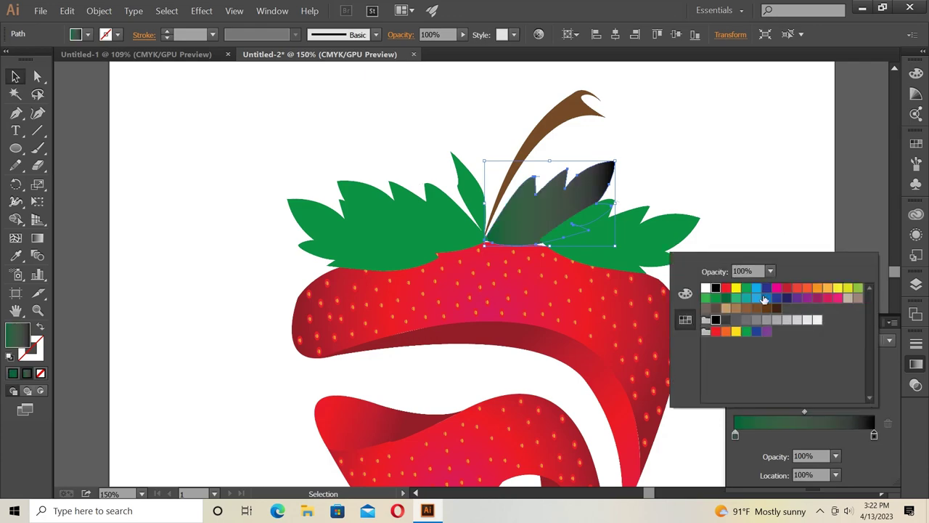
left_click(748, 291)
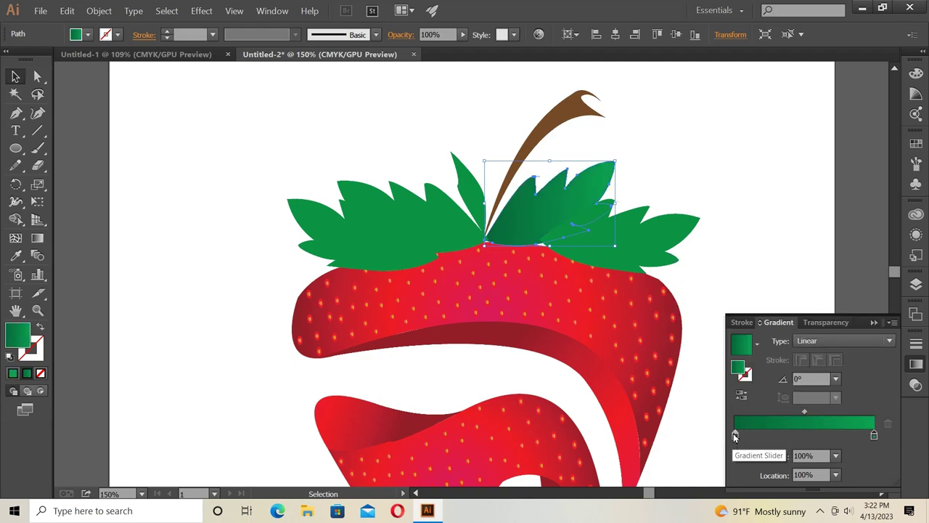
left_click_drag(735, 435, 826, 434)
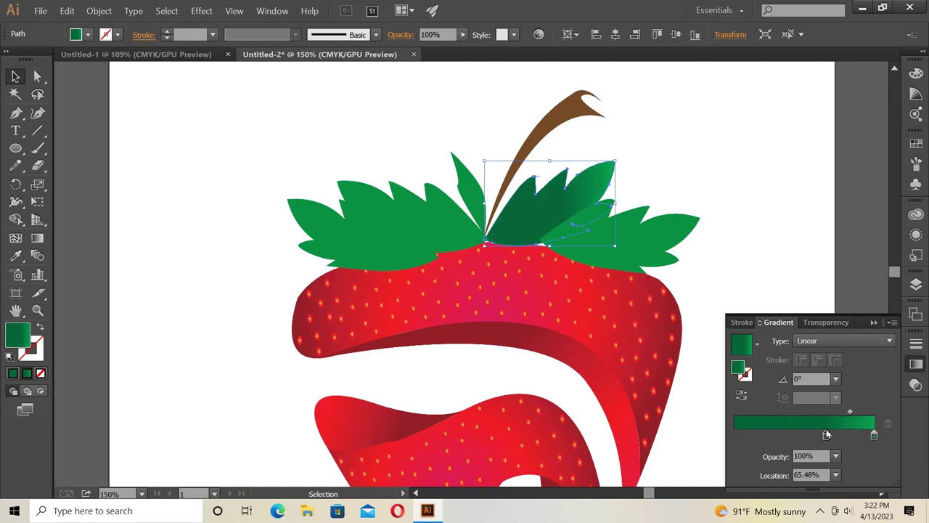
Apply the green gradient to the far-right leaf with a stop at about 64%
left_click(637, 247)
left_click(764, 422)
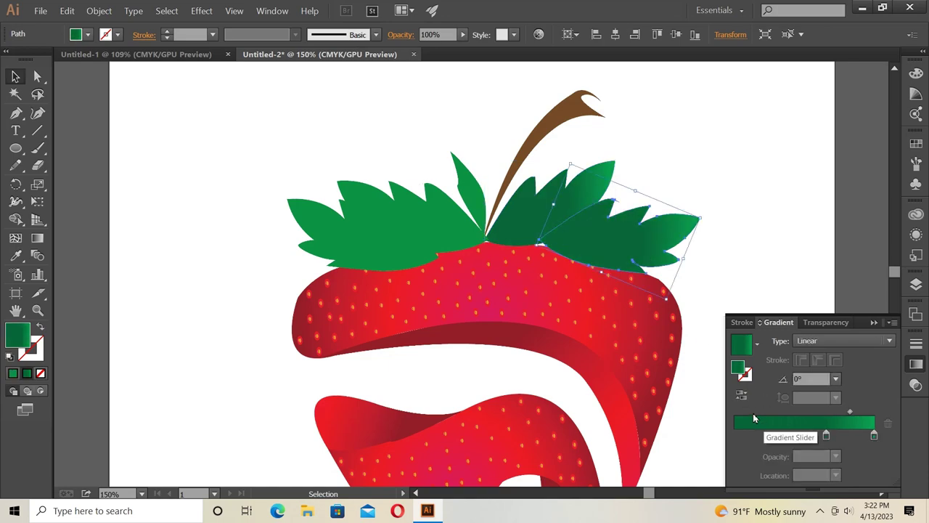
left_click_drag(836, 436, 734, 436)
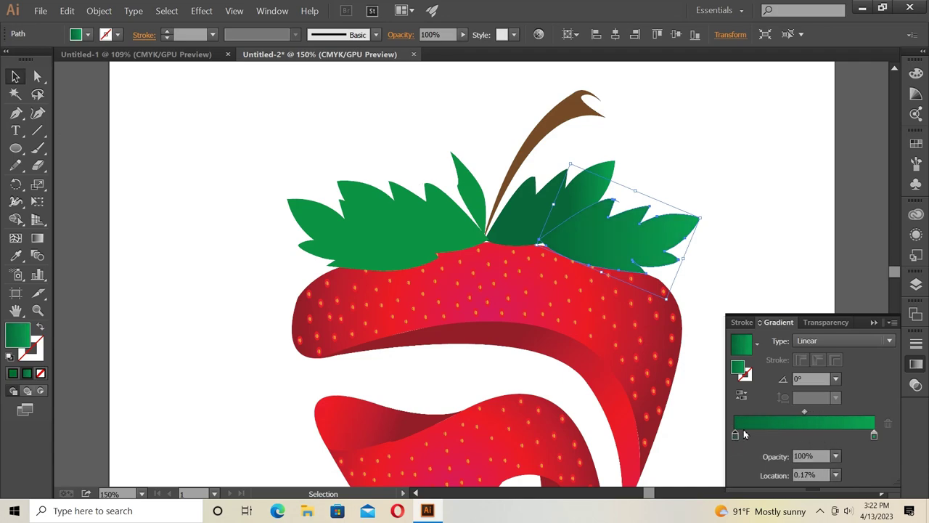
left_click(741, 394)
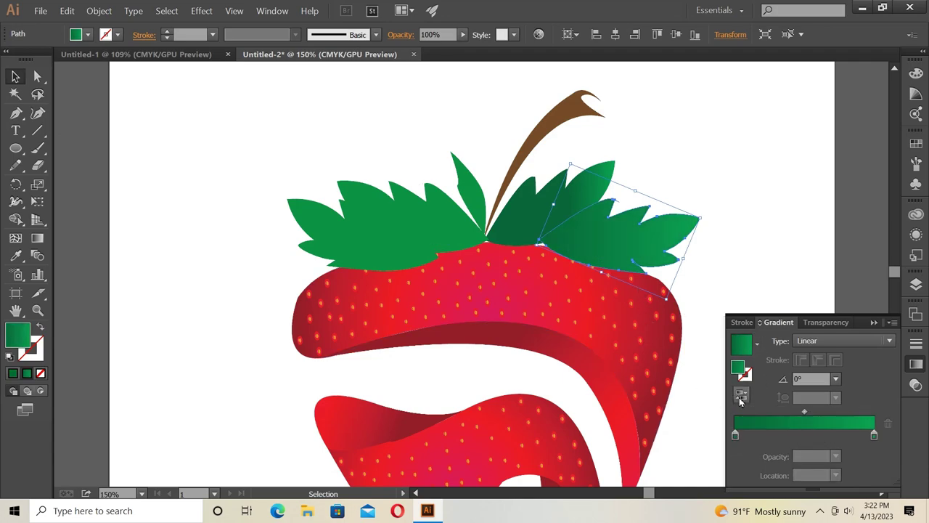
left_click(526, 216)
Angle the middle leaf's gradient downward and the right leaf's gradient upward at 20° with the Gradient tool
left_click(37, 238)
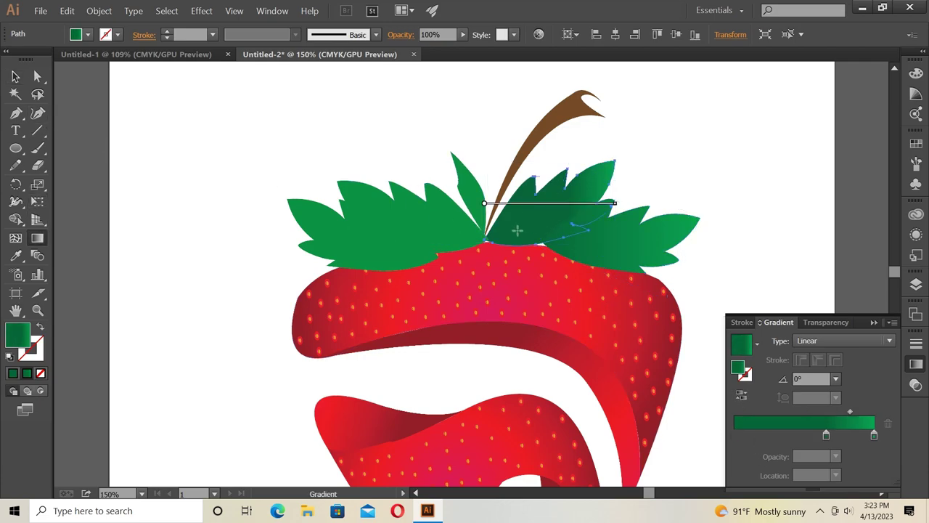
left_click_drag(494, 234, 589, 190)
left_click_drag(505, 183, 616, 224)
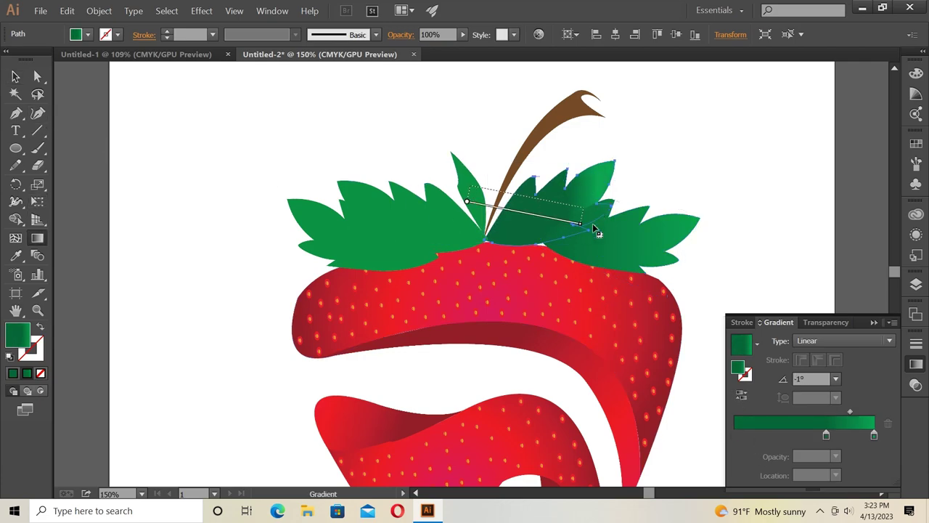
left_click_drag(469, 190, 608, 237)
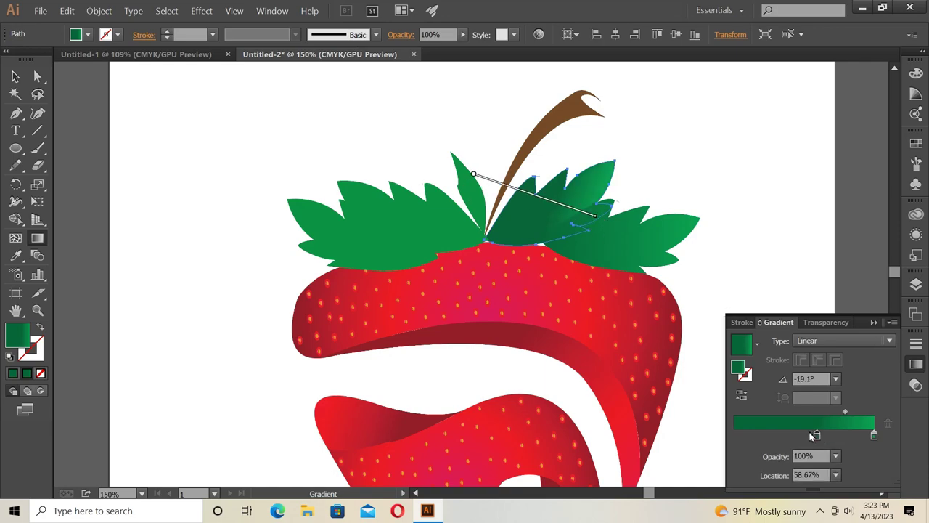
key("v")
left_click(617, 236)
key("g")
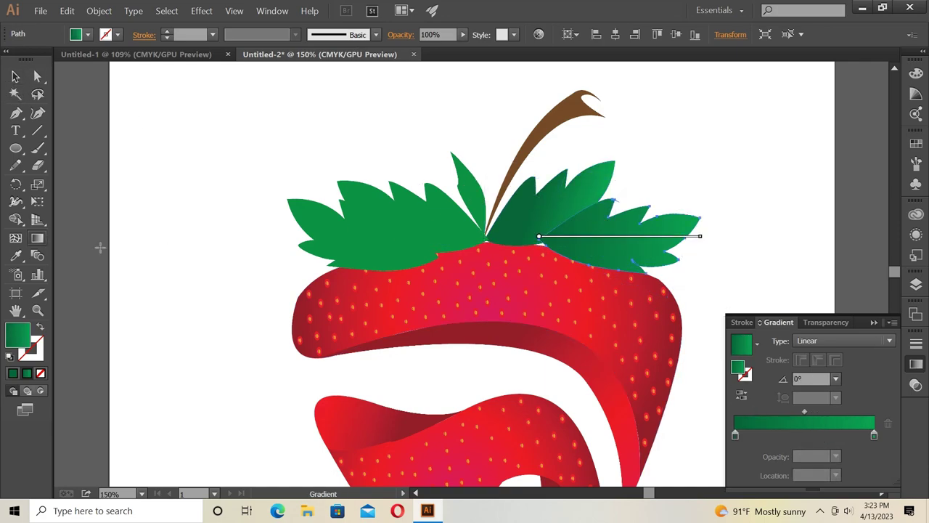
left_click_drag(552, 263, 682, 216)
key("v")
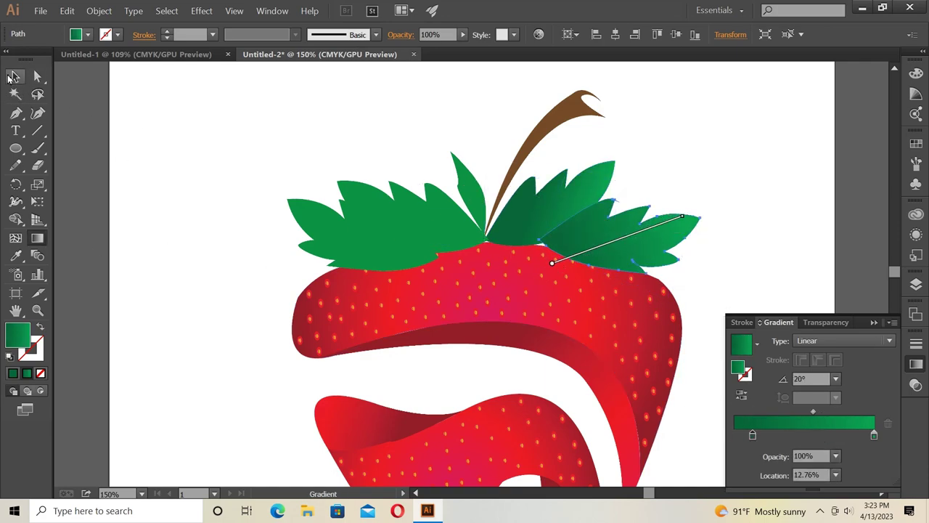
Apply the green gradient to the left leaves, tilt them slightly, and run the upright leaf's gradient lengthwise
left_click(464, 241)
left_click(846, 427)
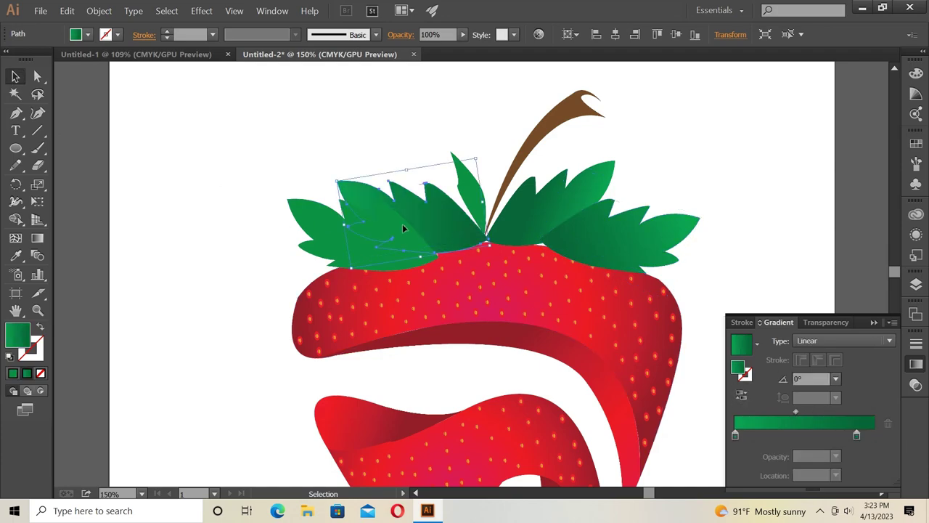
left_click(320, 230)
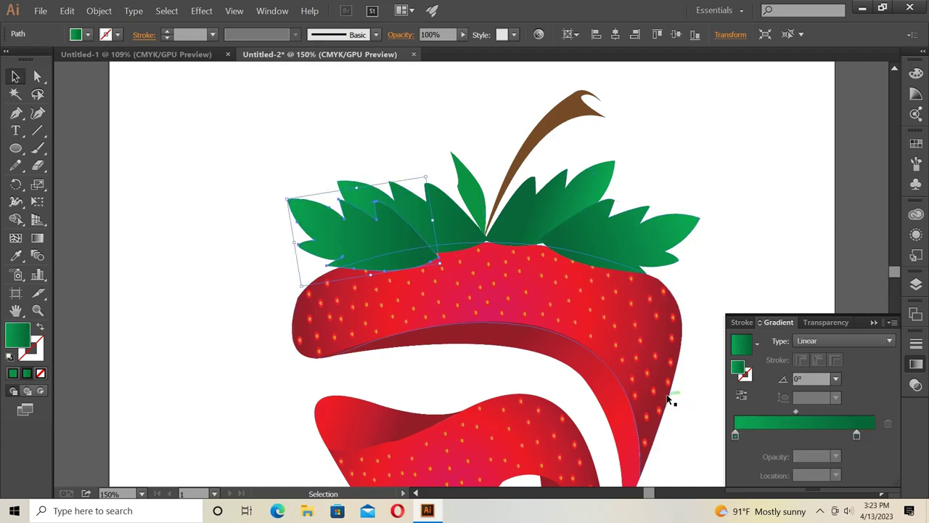
left_click_drag(438, 261, 444, 270)
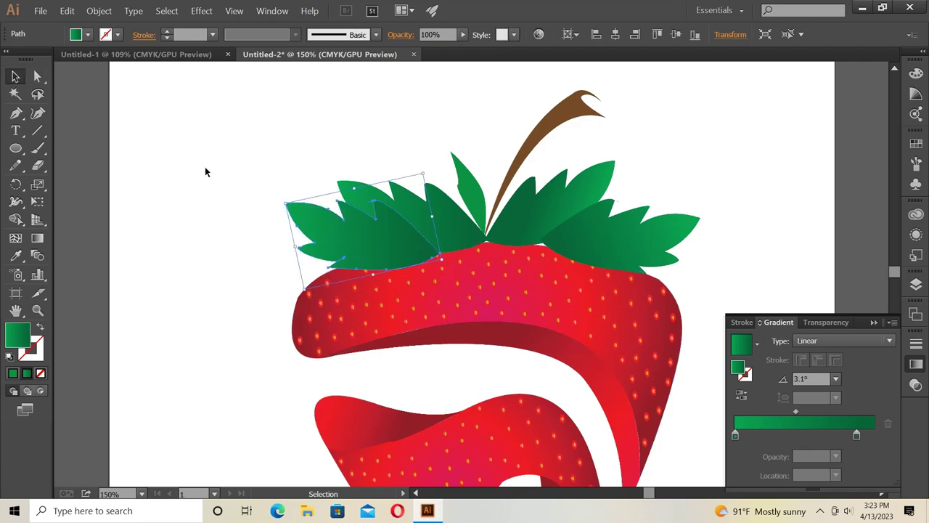
left_click(468, 190)
key("g")
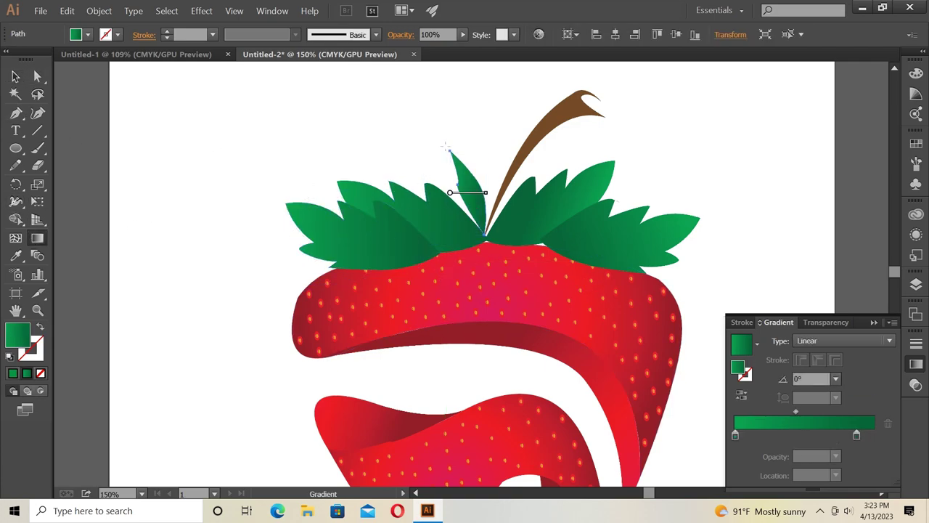
mouse_move(482, 225)
left_mouse_down()
mouse_move(455, 149)
mouse_move(479, 226)
left_mouse_up()
left_click(16, 76)
left_click(393, 147)
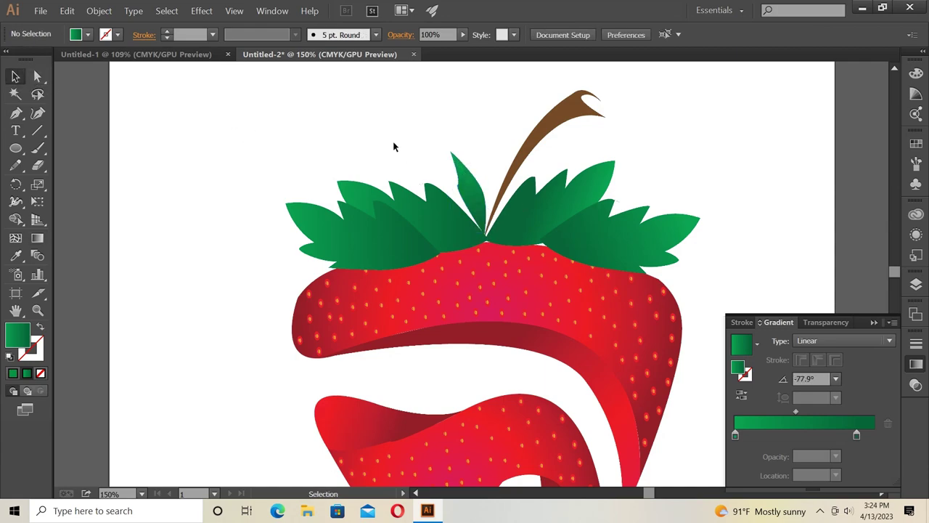
Give the stem a dark brown to brown linear gradient with the midpoint at 28.23%
left_click(558, 120)
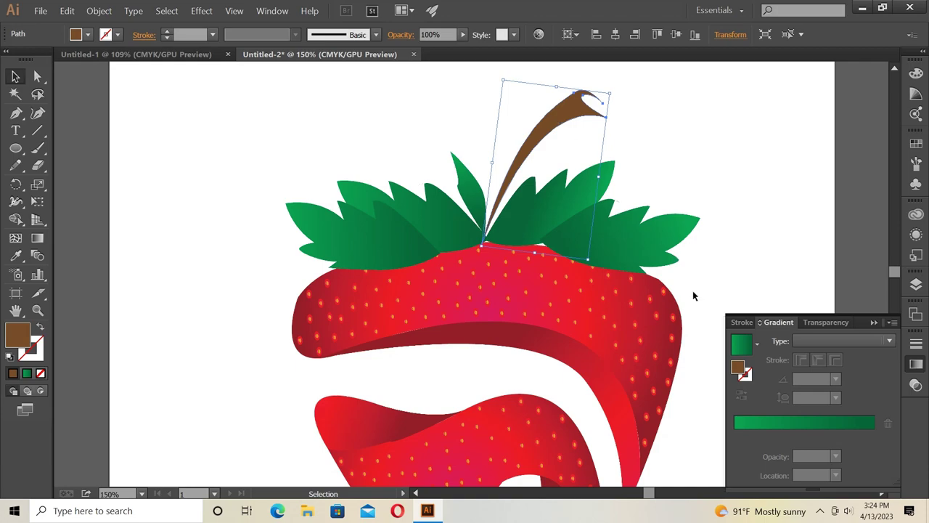
left_click(757, 344)
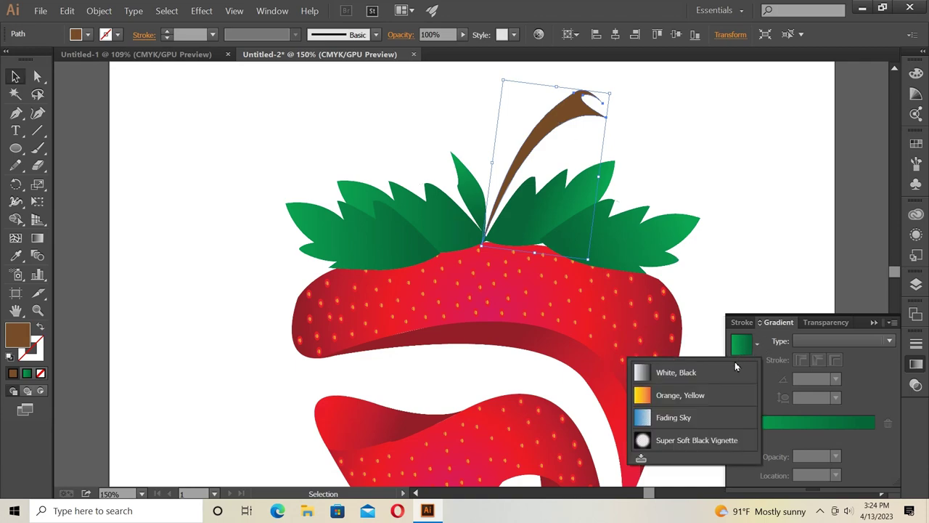
left_click(726, 372)
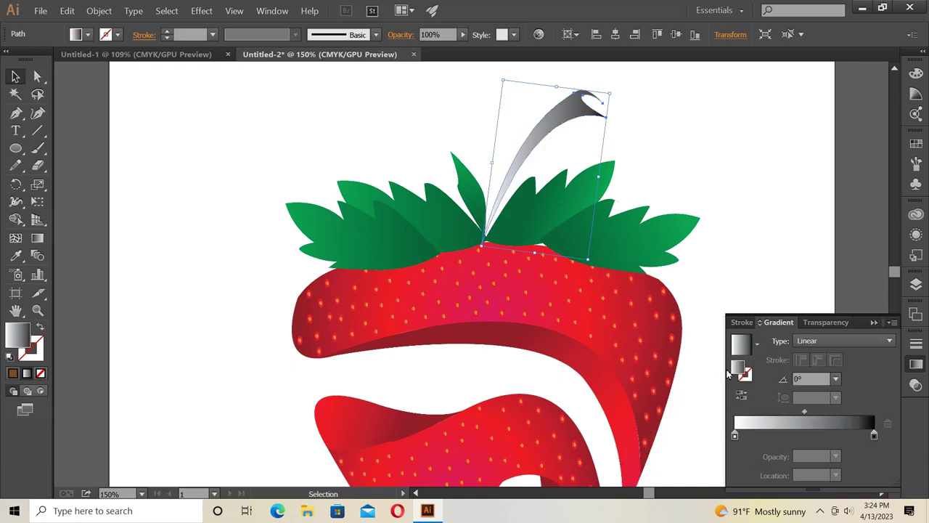
double_click(735, 435)
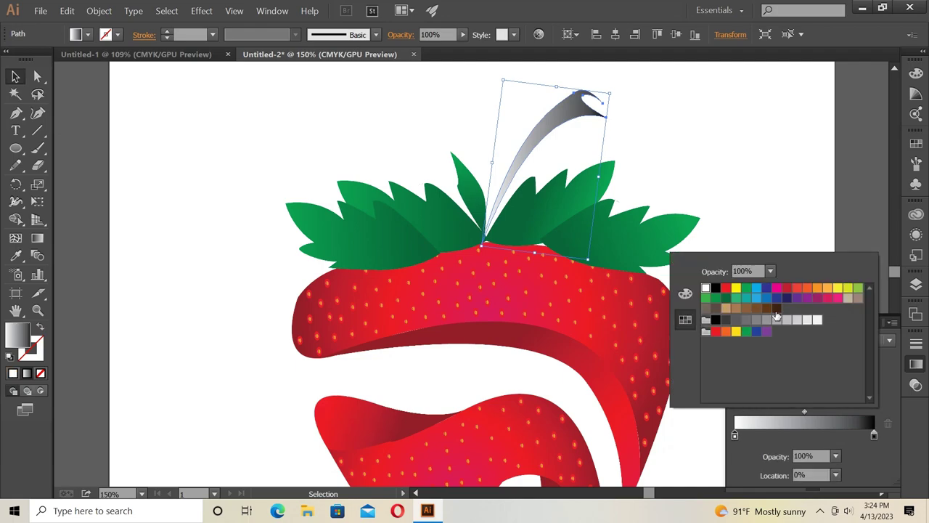
left_click(775, 309)
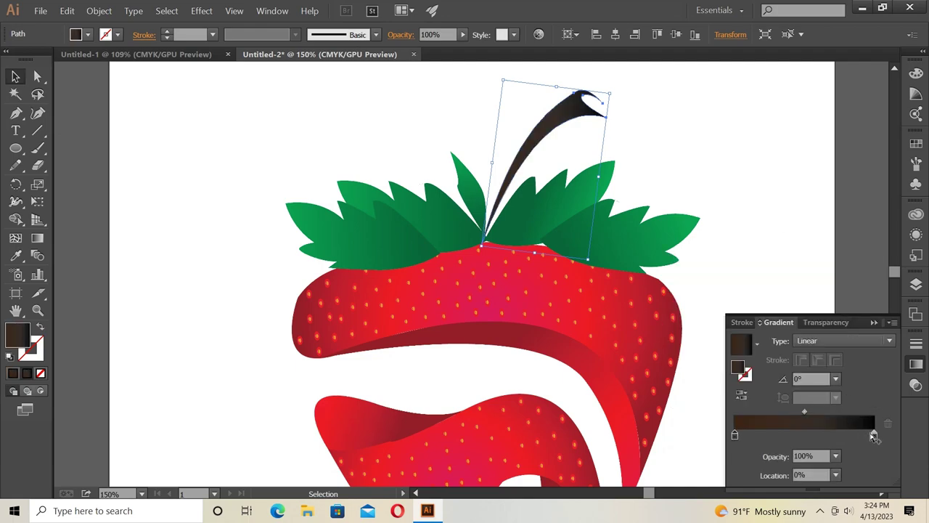
double_click(873, 436)
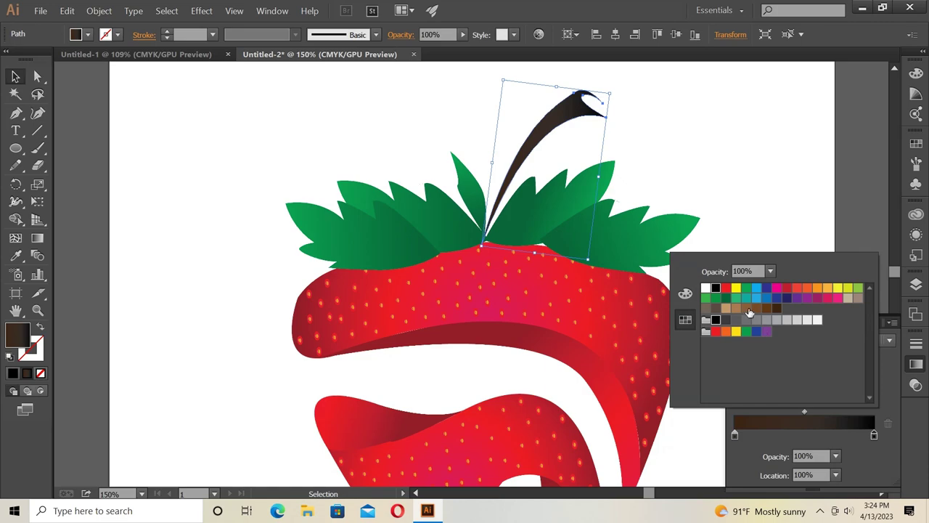
left_click(764, 311)
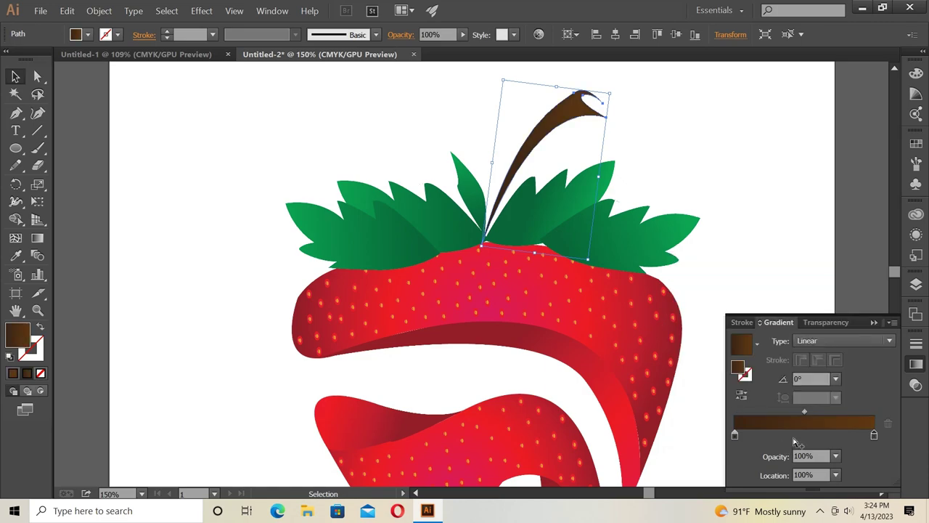
left_click(804, 412)
left_click_drag(792, 413, 774, 412)
Nudge the right, left and centre leaves closer around the stem
left_click(724, 277)
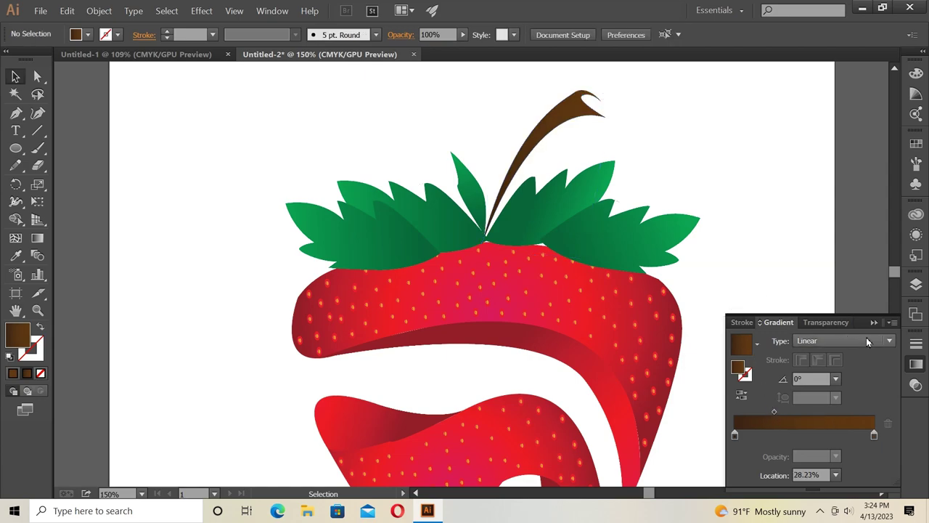
left_click(874, 322)
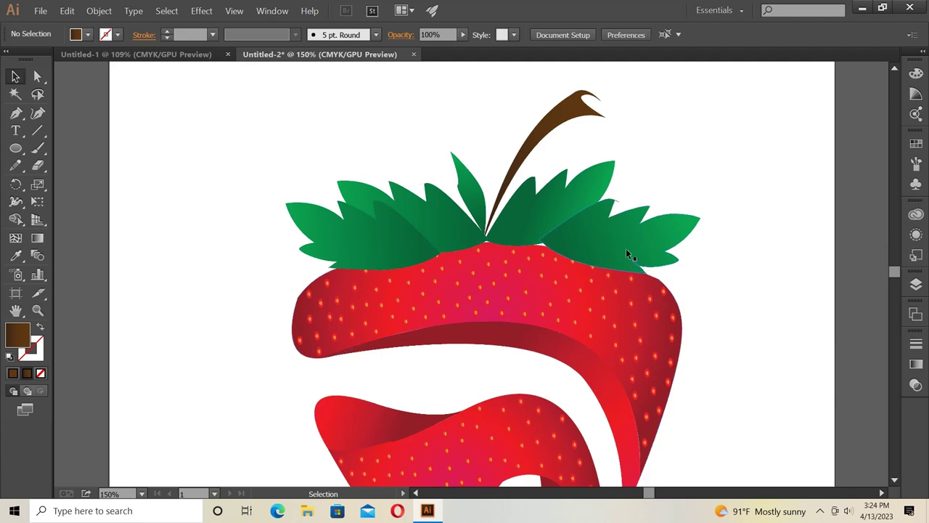
left_click_drag(632, 249, 615, 257)
left_click_drag(615, 257, 620, 256)
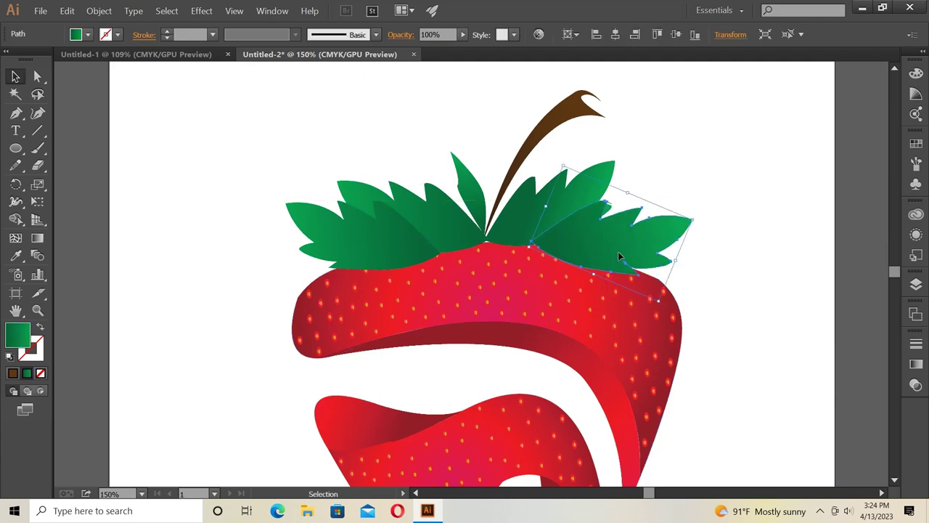
left_click_drag(394, 251, 403, 246)
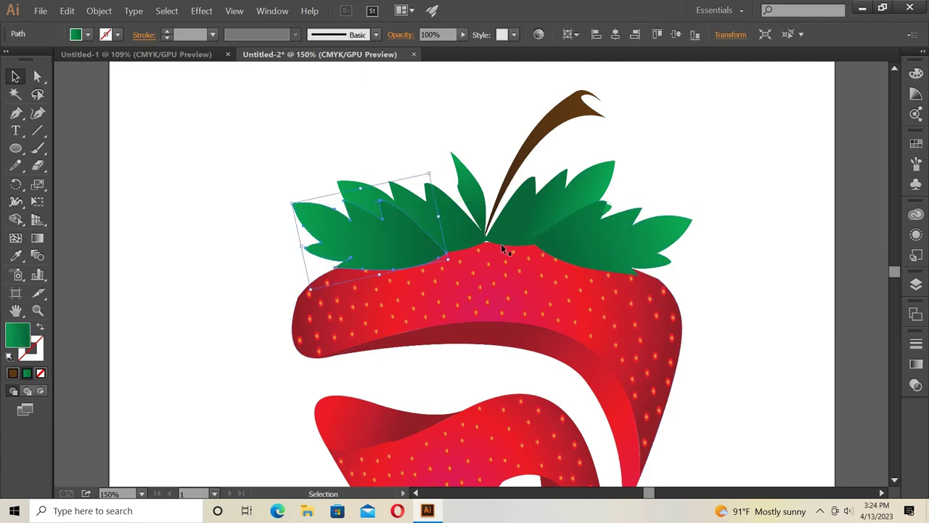
left_click_drag(483, 217, 487, 224)
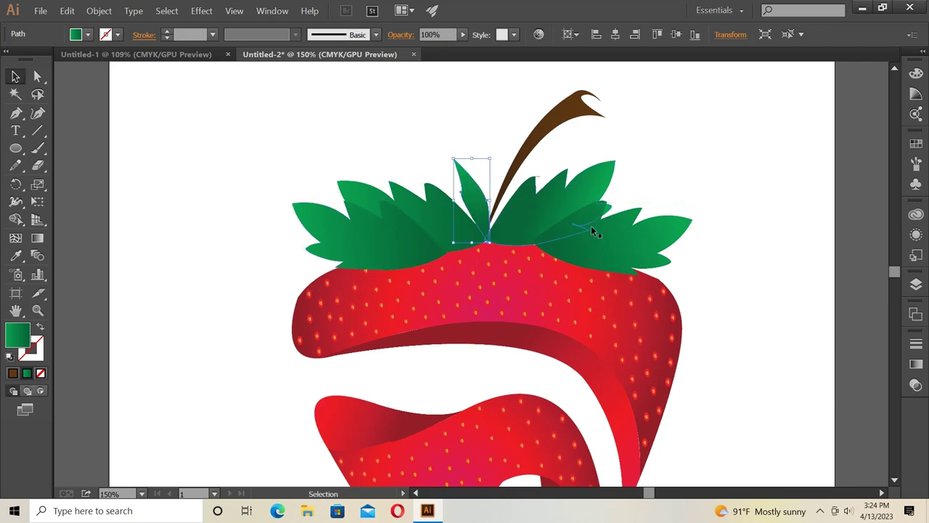
Rotate the brown stem about -8° by its corner handle
left_click(543, 143)
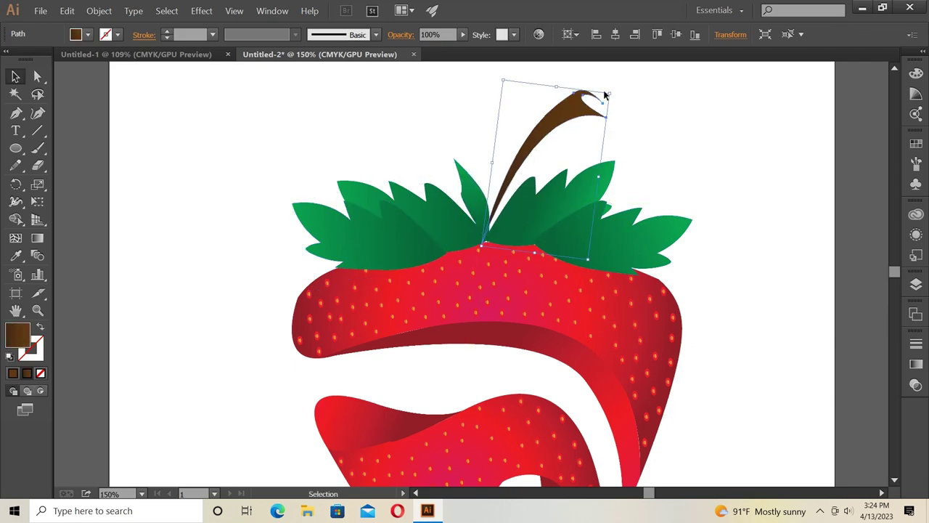
left_click_drag(606, 88, 607, 90)
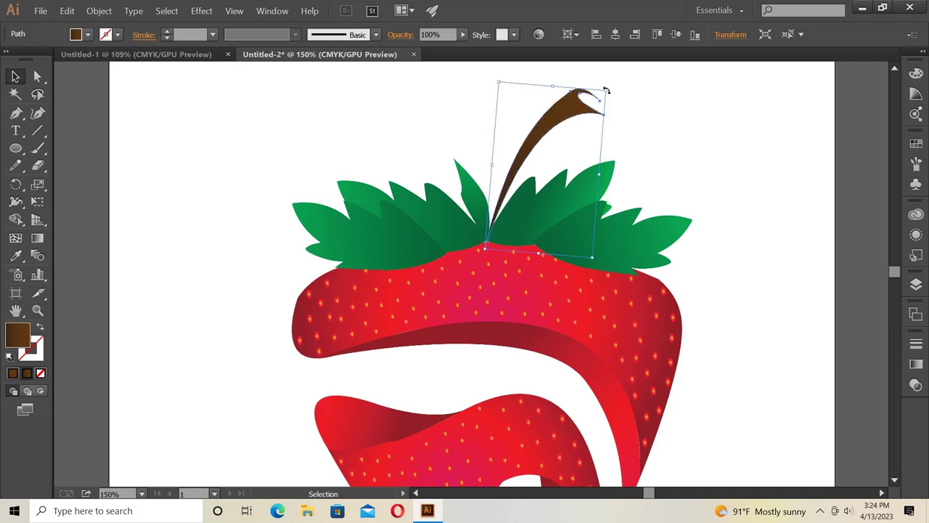
left_click(706, 177)
Draw a long thin ellipse above the strawberry and fill it dark green
left_click(15, 148)
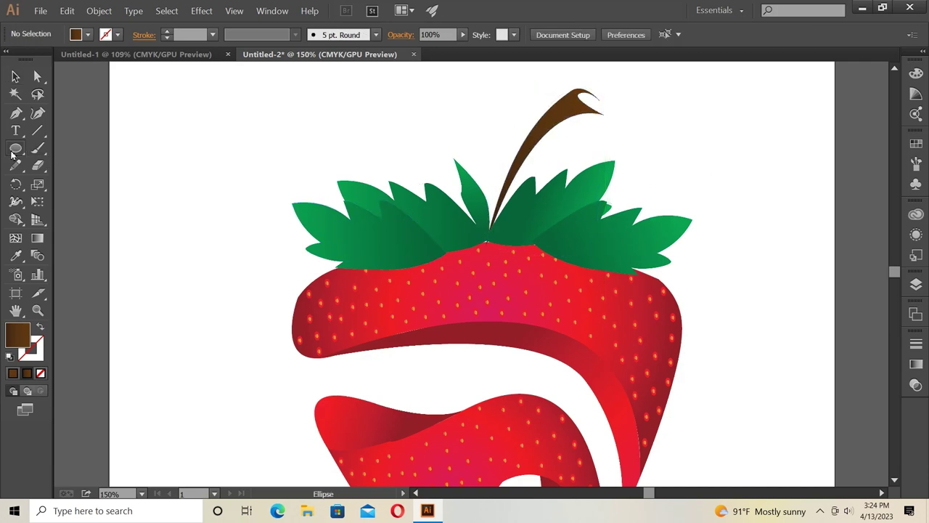
left_click_drag(136, 116, 473, 123)
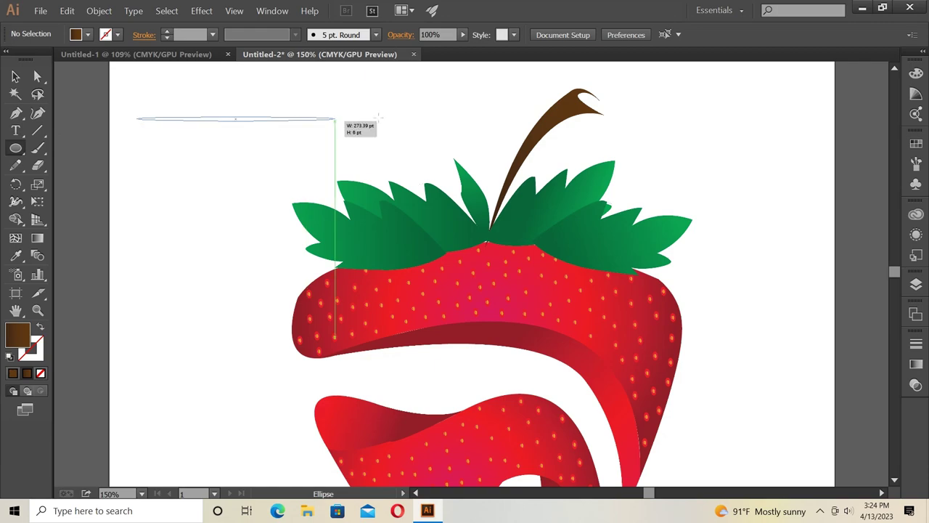
left_click(88, 35)
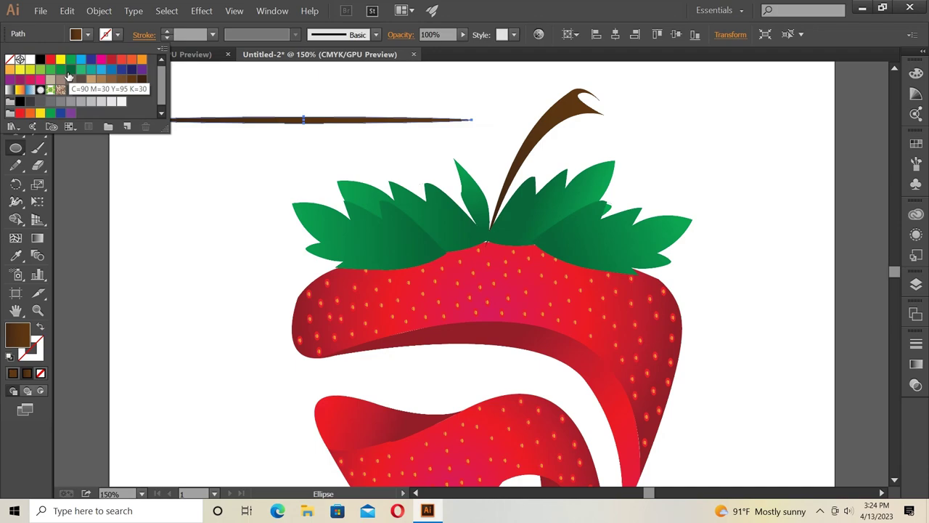
left_click(69, 71)
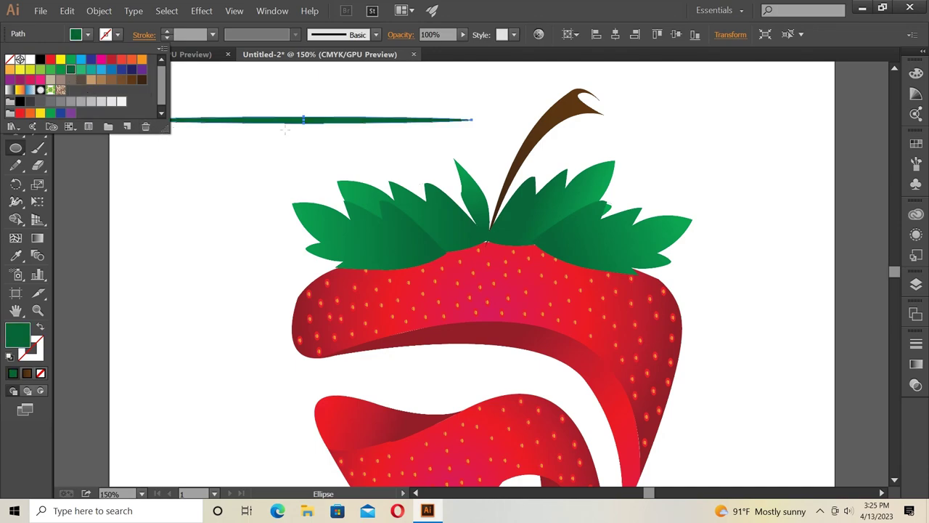
left_click(15, 76)
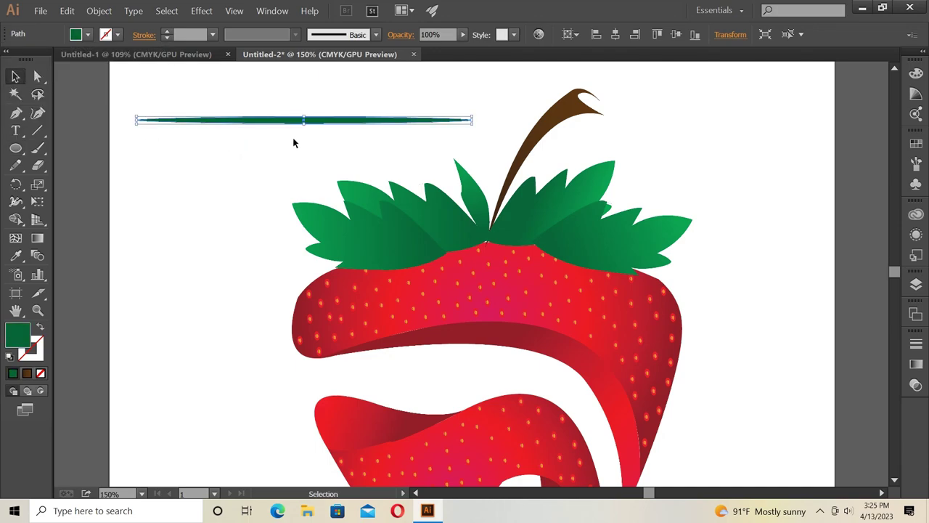
Pull the ellipse's bottom anchor up into a tapered thin line and reposition it
key("a")
key("ctrl+plus")
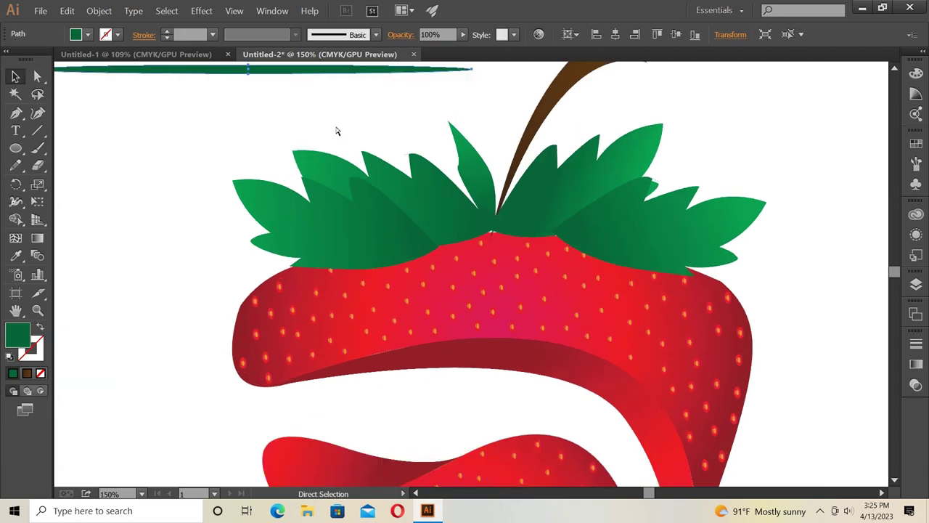
key("ctrl+plus")
scroll(284, 130, "up", 2)
scroll(286, 133, "up", 2)
scroll(286, 133, "up", 1)
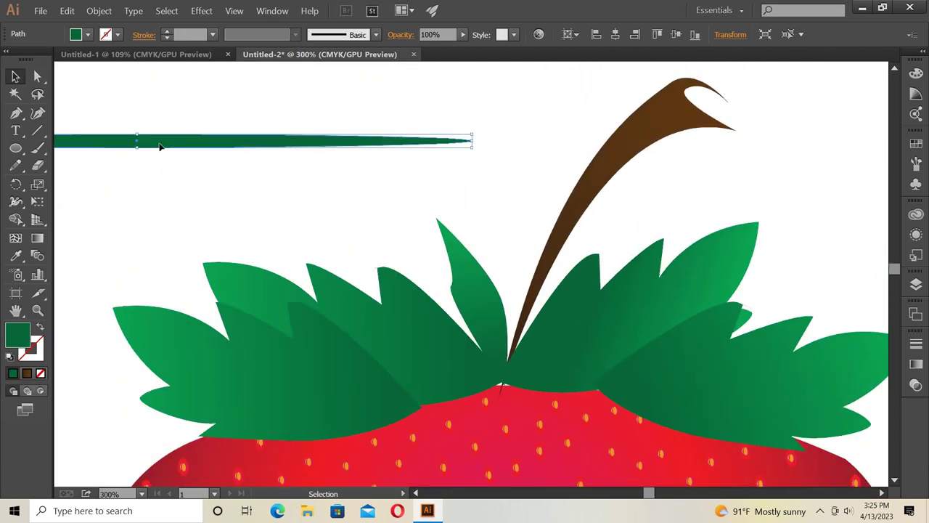
left_click_drag(138, 145, 138, 137)
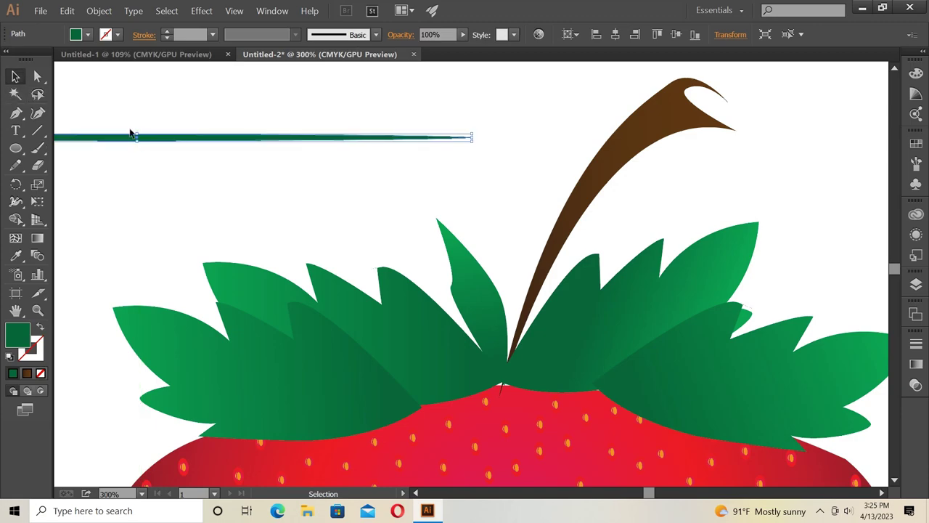
left_click_drag(135, 141, 325, 182)
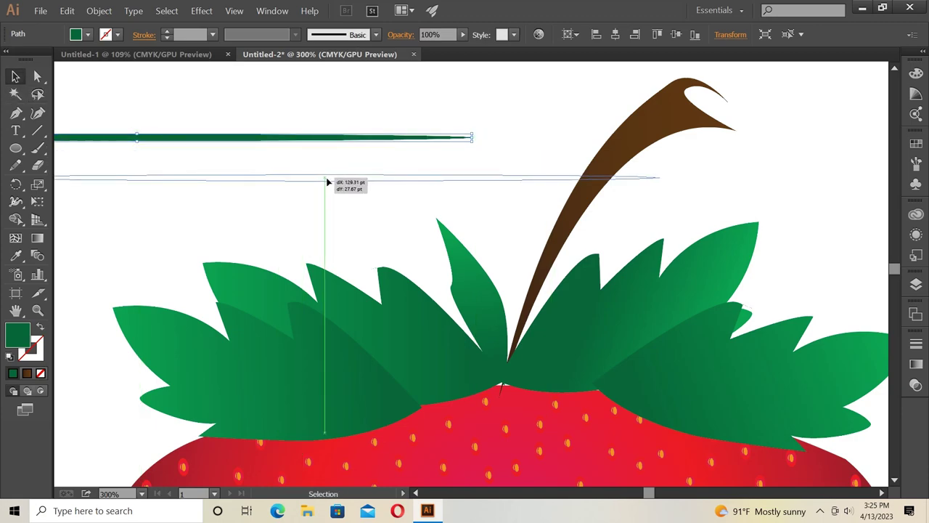
left_click(324, 182)
left_click_drag(324, 182, 327, 179)
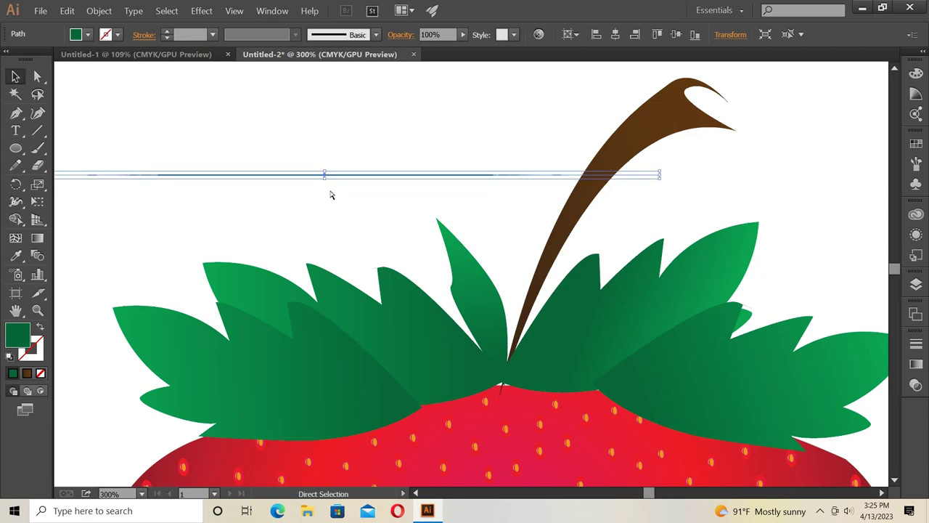
key("ctrl+equal")
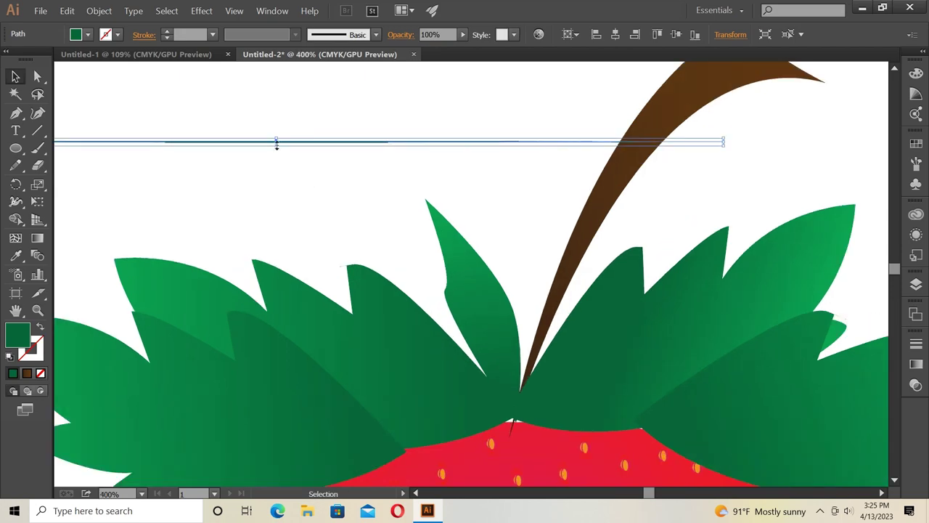
left_click_drag(276, 143, 277, 147)
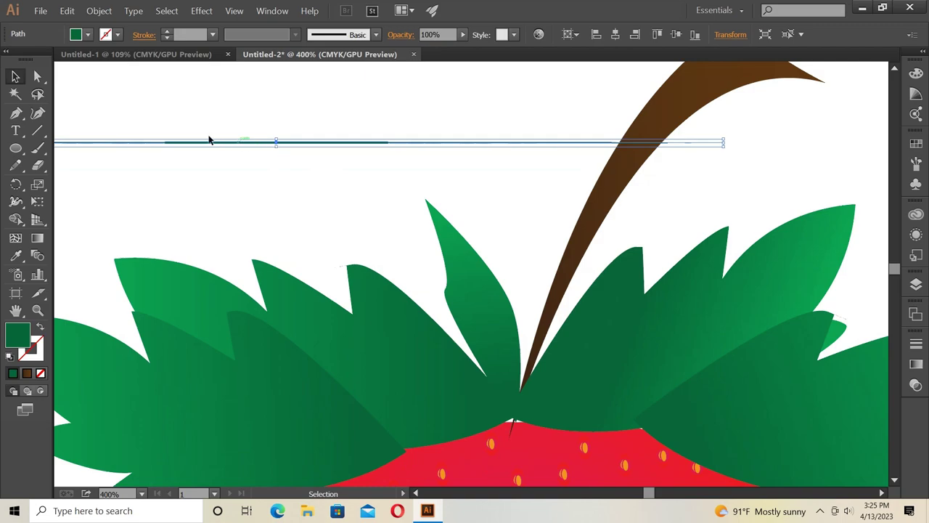
Save the thin green line as Art Brush 1 with default art brush options
left_click(916, 162)
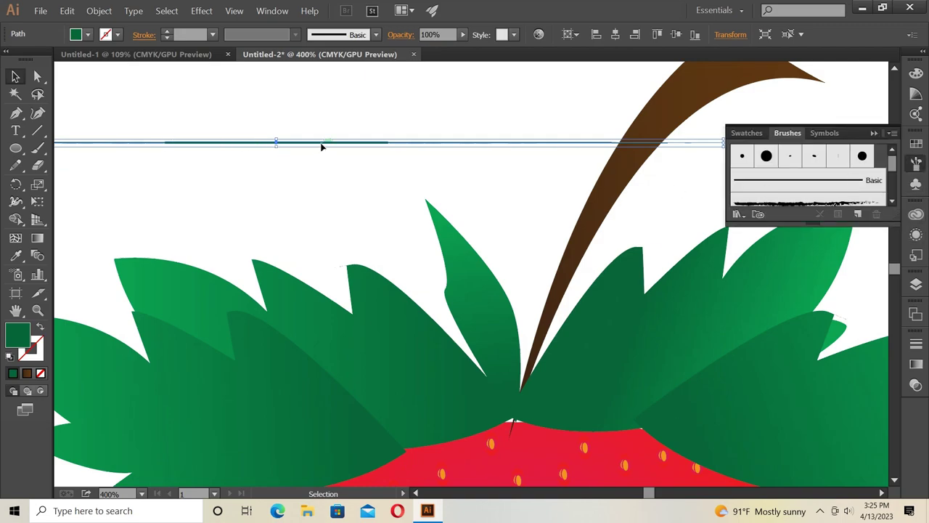
left_click_drag(322, 146, 798, 193)
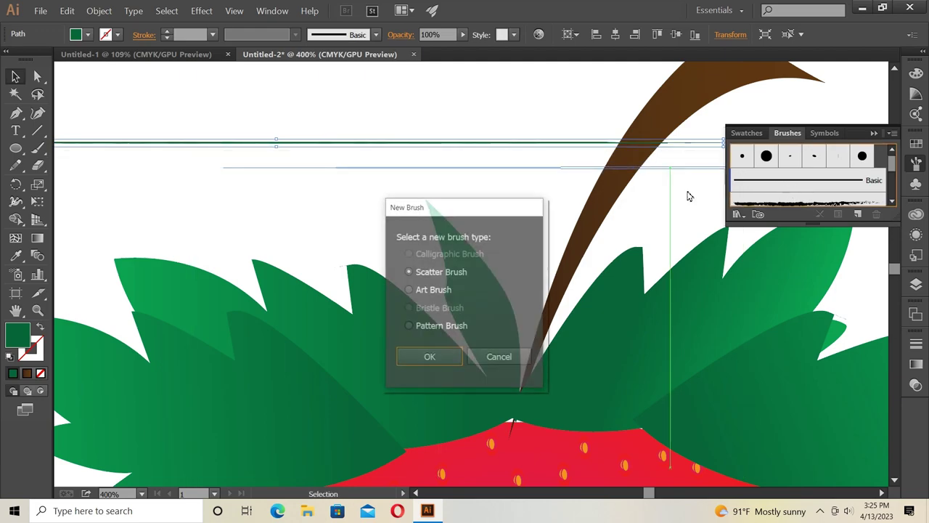
left_click(428, 290)
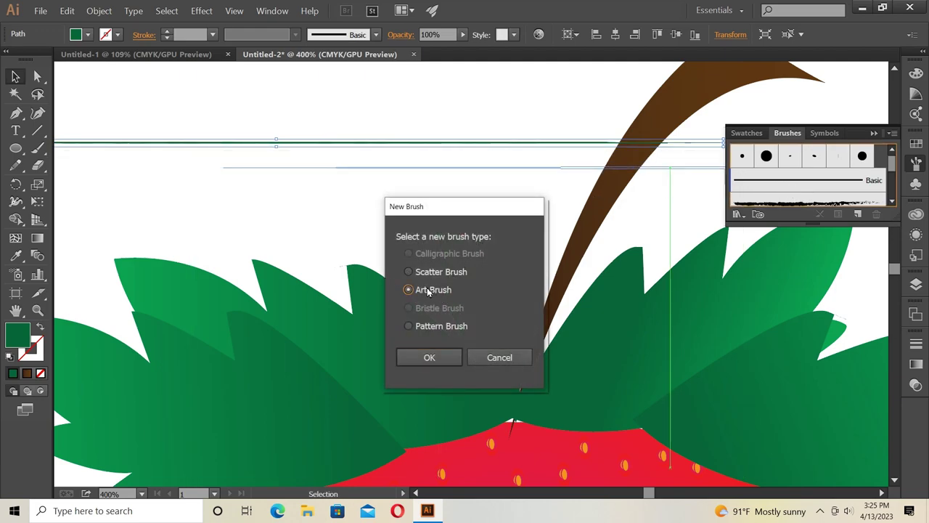
left_click(426, 357)
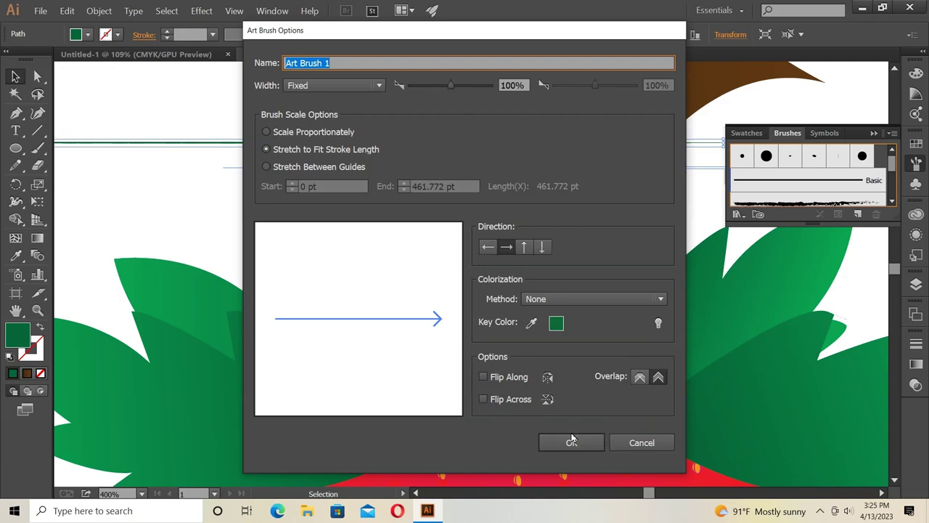
left_click(572, 440)
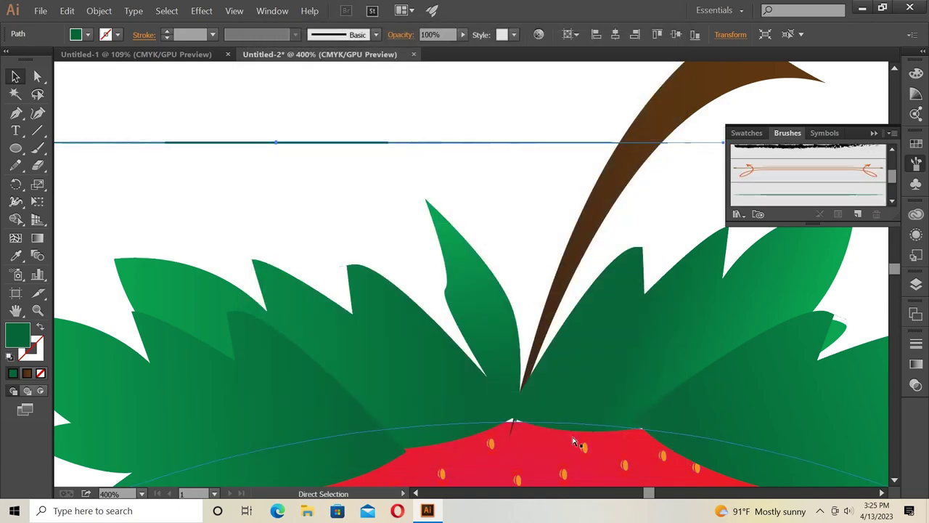
key("ctrl+0")
Deselect the vein source line, zoom in on the leaves, and make the new vein art brush the 1 pt stroke
key("v")
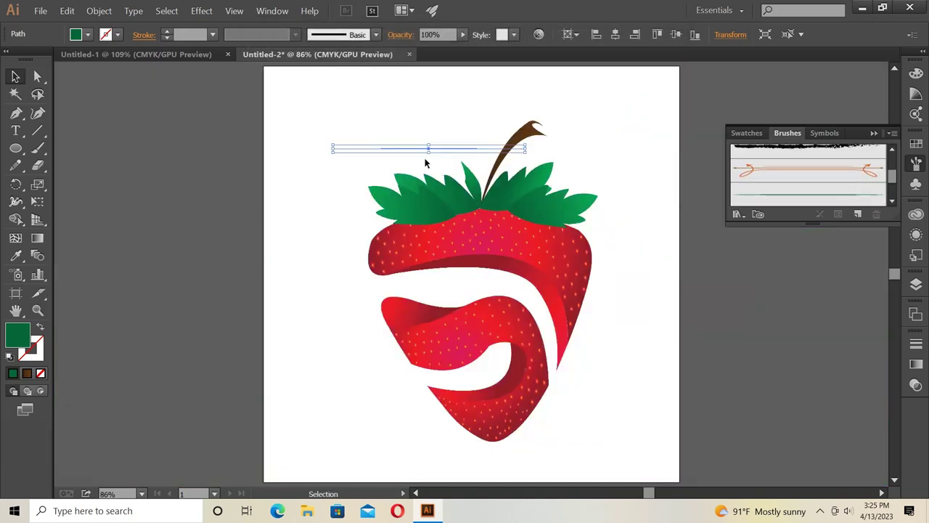
left_click(428, 166)
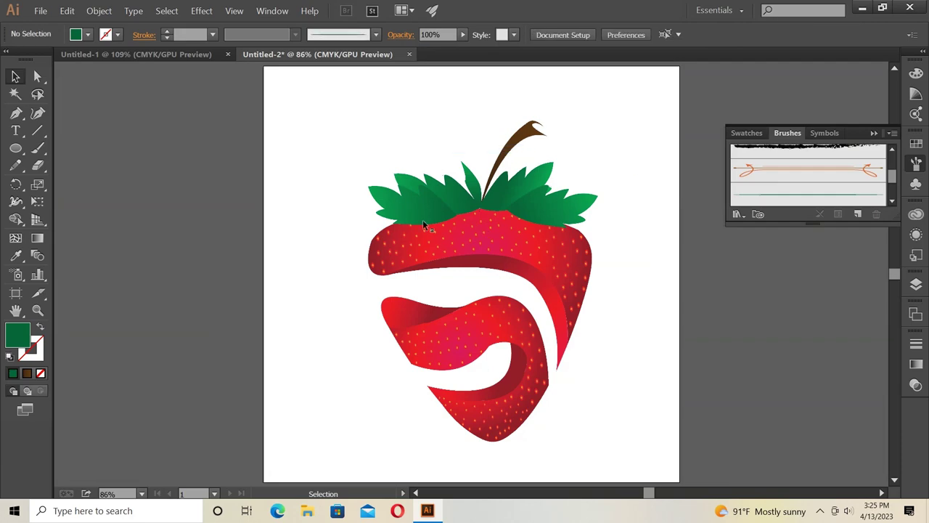
key("ctrl+plus")
key("ctrl+plus")
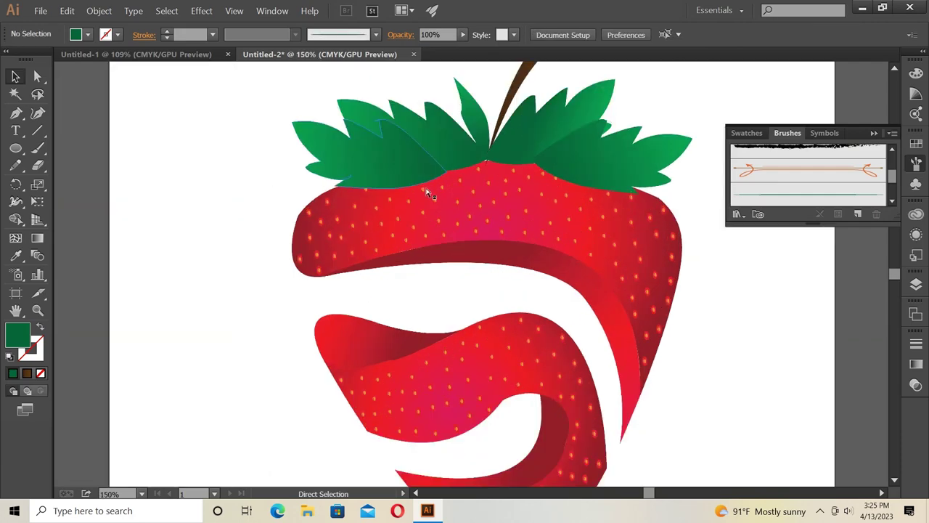
key("ctrl+plus")
scroll(419, 183, "up", 1)
scroll(419, 183, "up", 2)
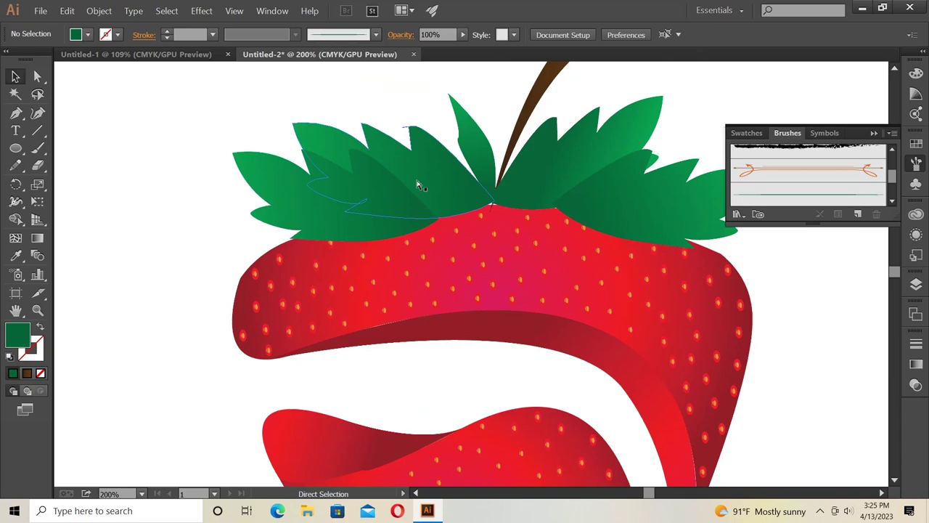
key("ctrl+plus")
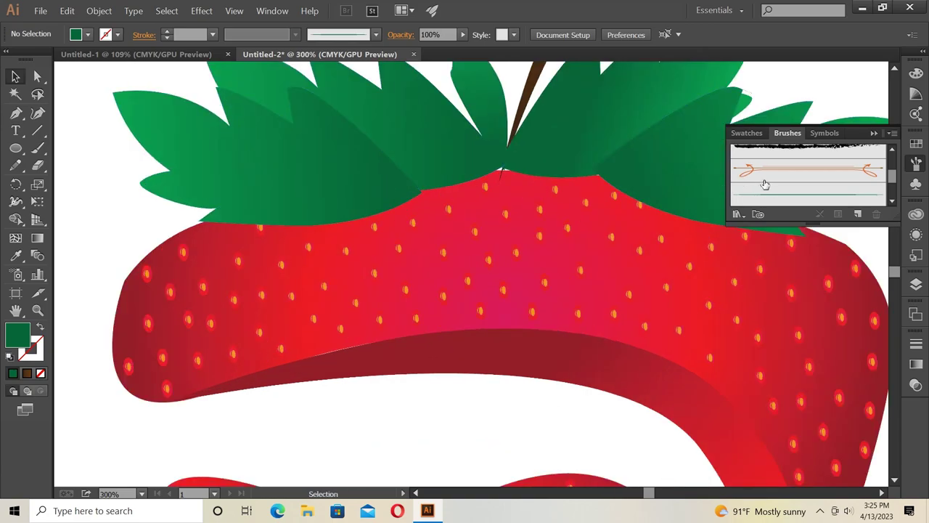
left_click(768, 194)
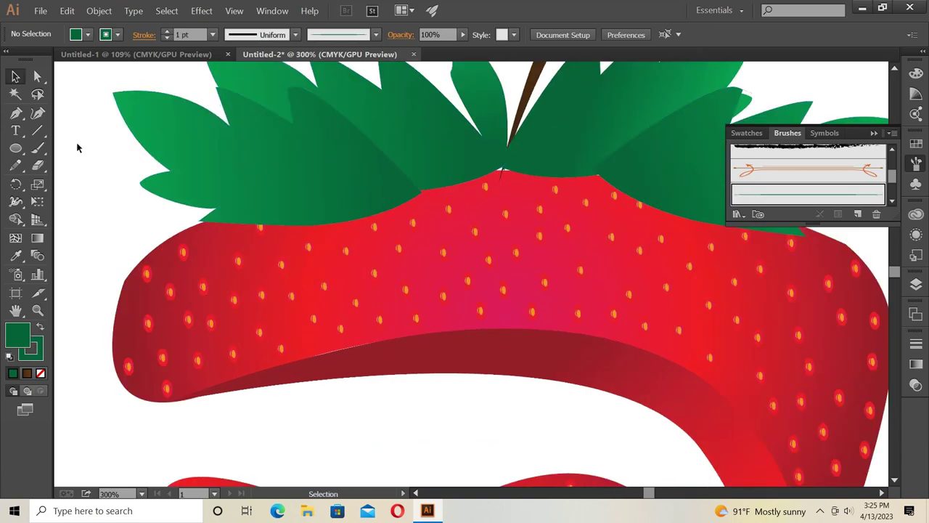
Paint three vein strokes across the left leaf with the Paintbrush
left_click(38, 148)
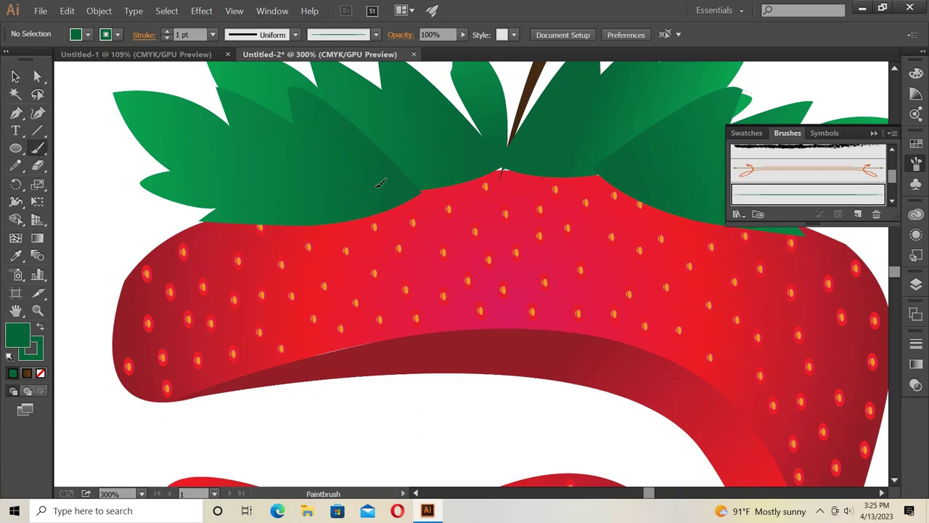
left_click_drag(183, 118, 323, 171)
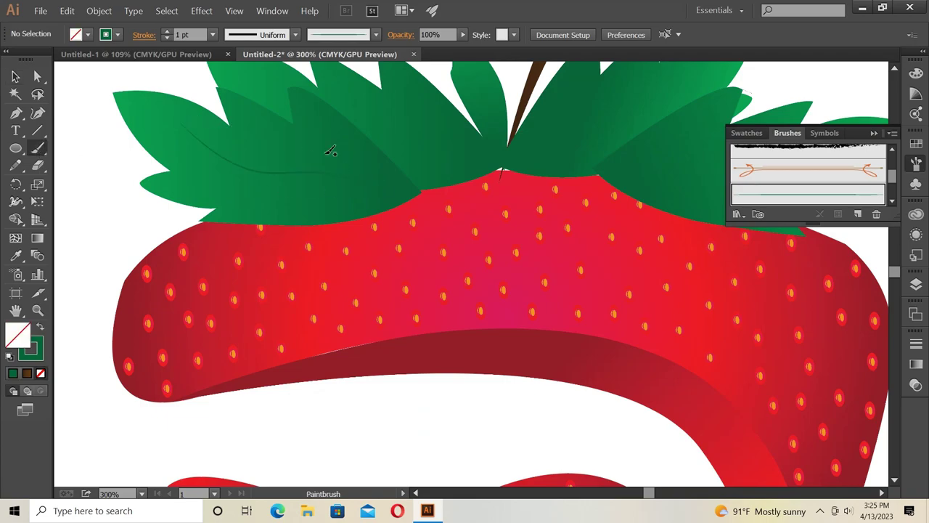
left_click_drag(303, 140, 329, 170)
left_click_drag(196, 136, 251, 165)
scroll(554, 195, "up", 2)
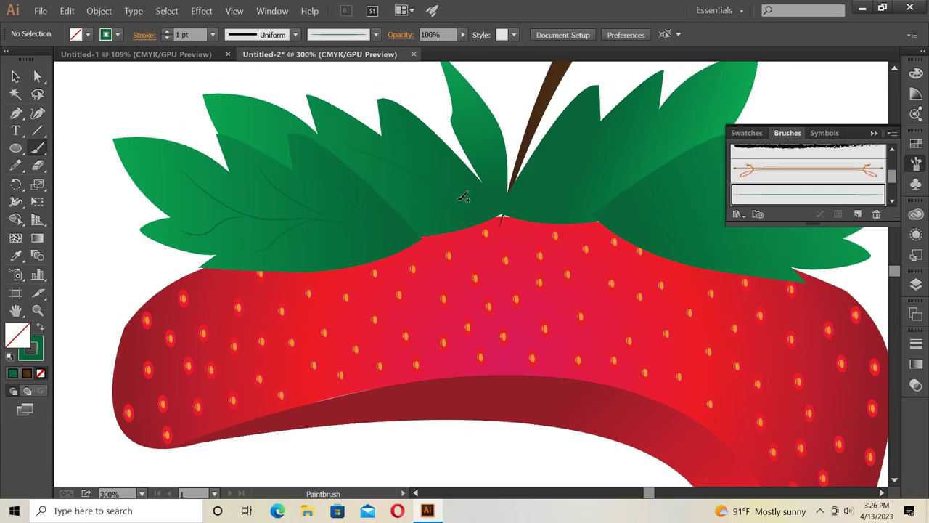
Paint vein strokes on the centre, upper-left and upper-right leaves
left_click_drag(469, 193, 368, 175)
left_click_drag(474, 191, 350, 127)
left_click_drag(234, 115, 289, 149)
left_click_drag(715, 108, 656, 139)
left_click_drag(715, 124, 668, 140)
left_click_drag(650, 497, 658, 498)
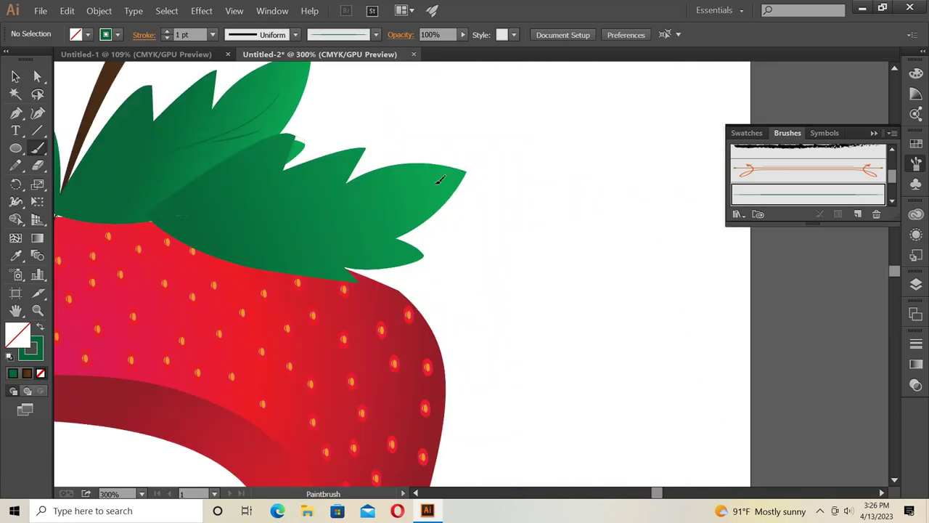
Paint veins along the right and lower leaves, then fit the whole artboard and collapse the Brushes panel
left_click_drag(439, 180, 319, 221)
left_click_drag(309, 216, 410, 260)
left_click_drag(656, 492, 652, 496)
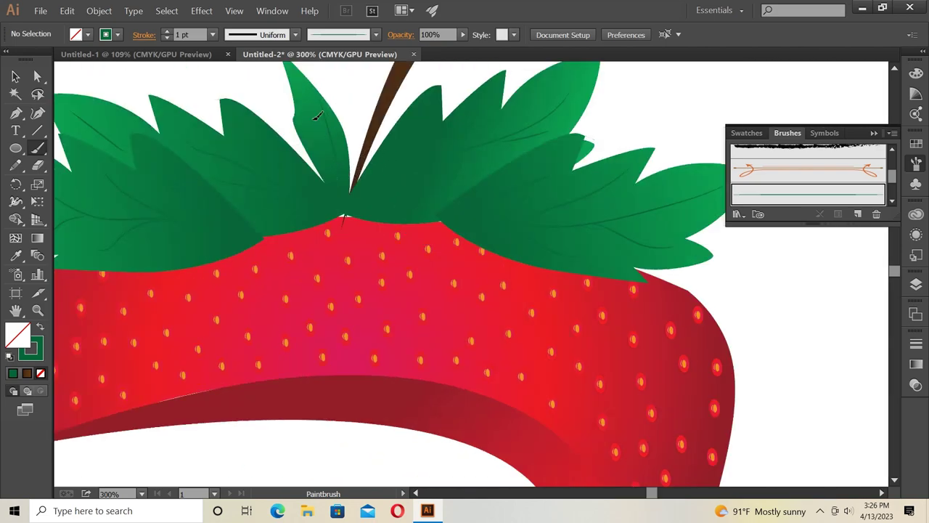
left_click_drag(318, 116, 341, 186)
key("ctrl+0")
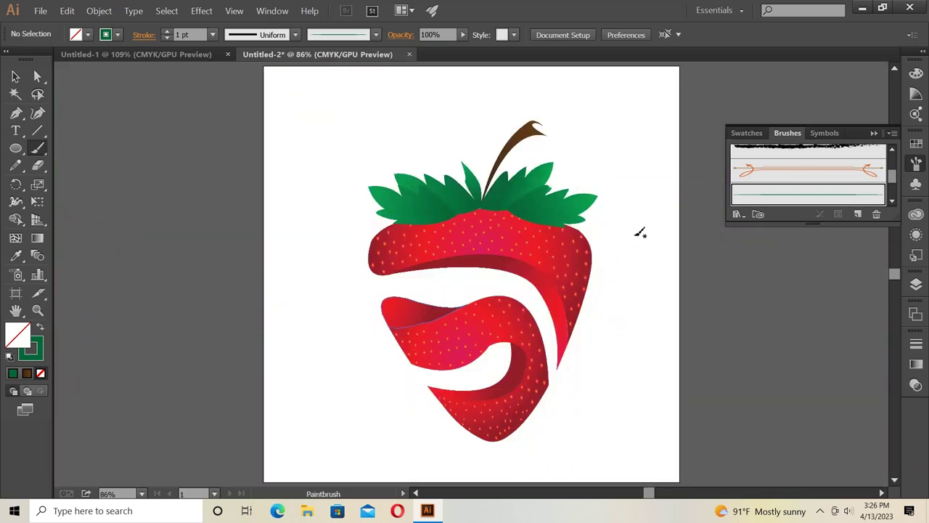
left_click(873, 134)
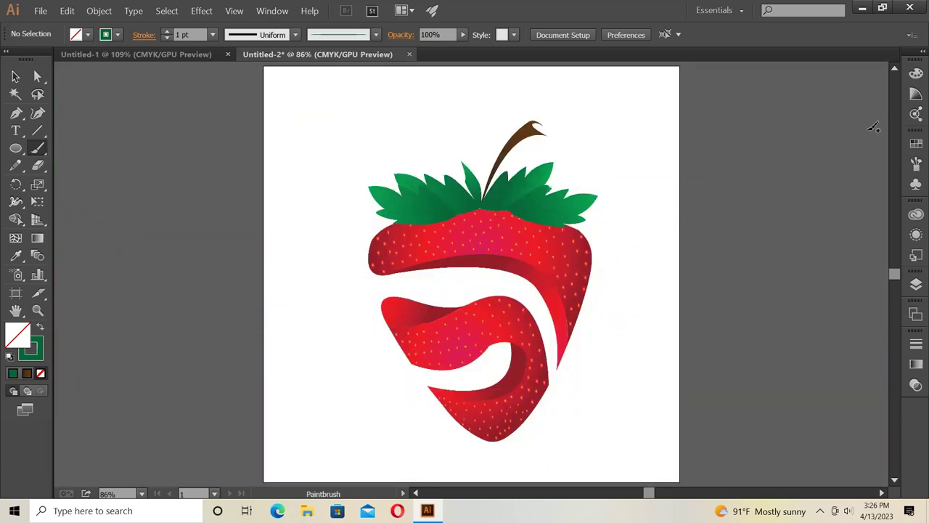
Select all the strawberry artwork and group it
key("v")
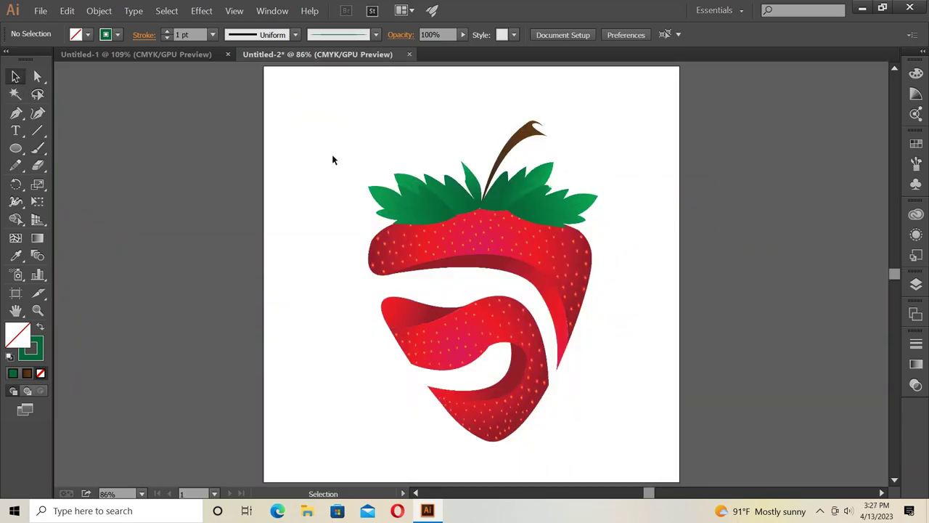
left_click_drag(345, 127, 608, 428)
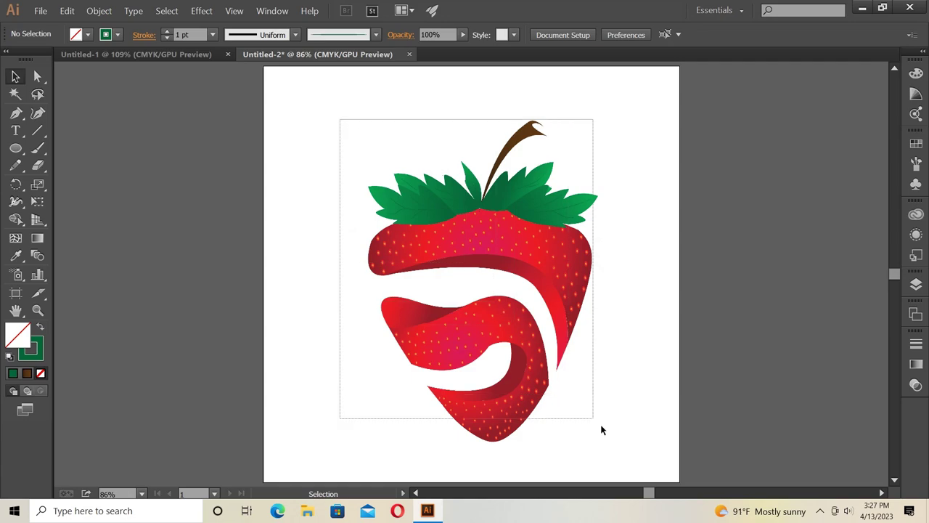
right_click(515, 350)
left_click(543, 397)
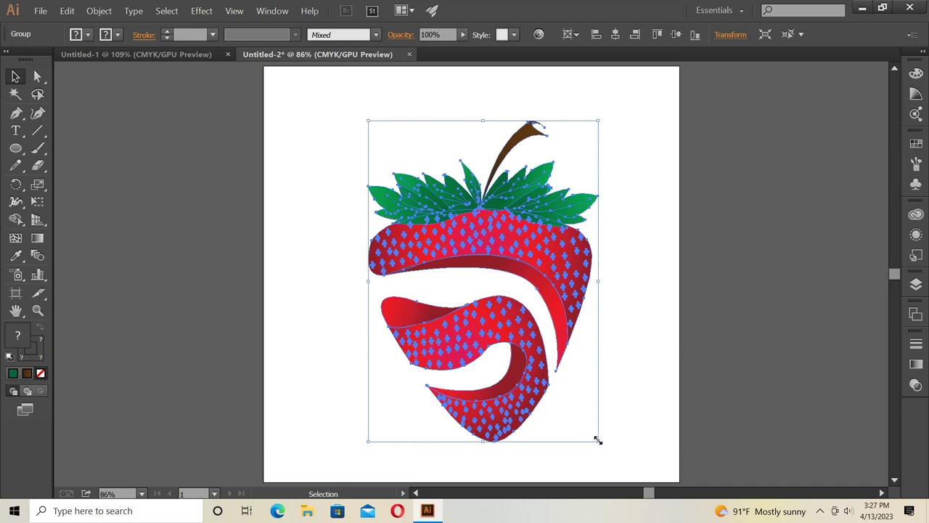
Enlarge the strawberry group and centre it horizontally and vertically on the artboard
left_click_drag(596, 440, 633, 455)
left_click_drag(554, 372, 535, 348)
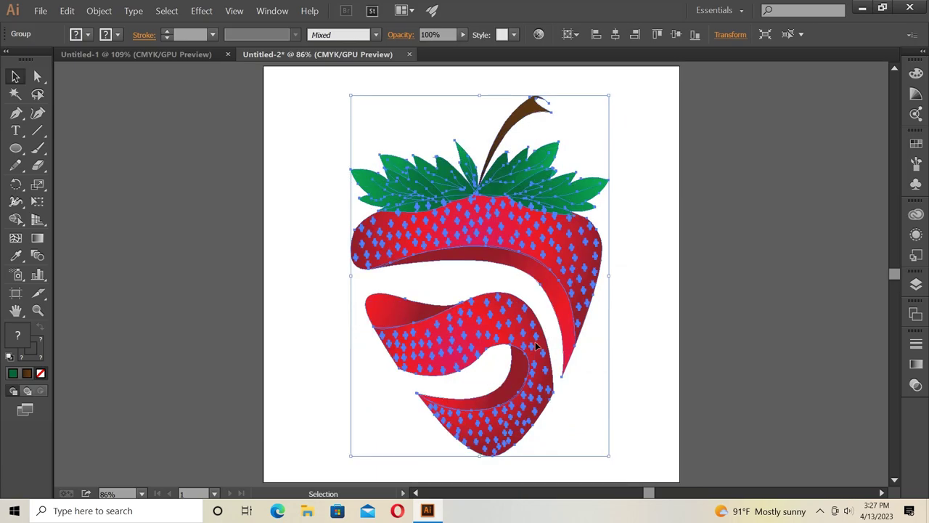
left_click(615, 39)
left_click(676, 34)
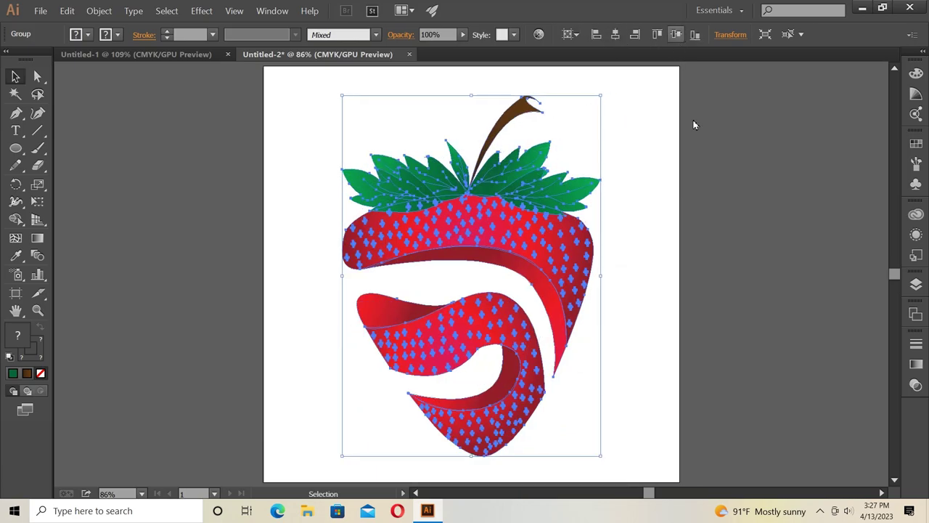
left_click(744, 218)
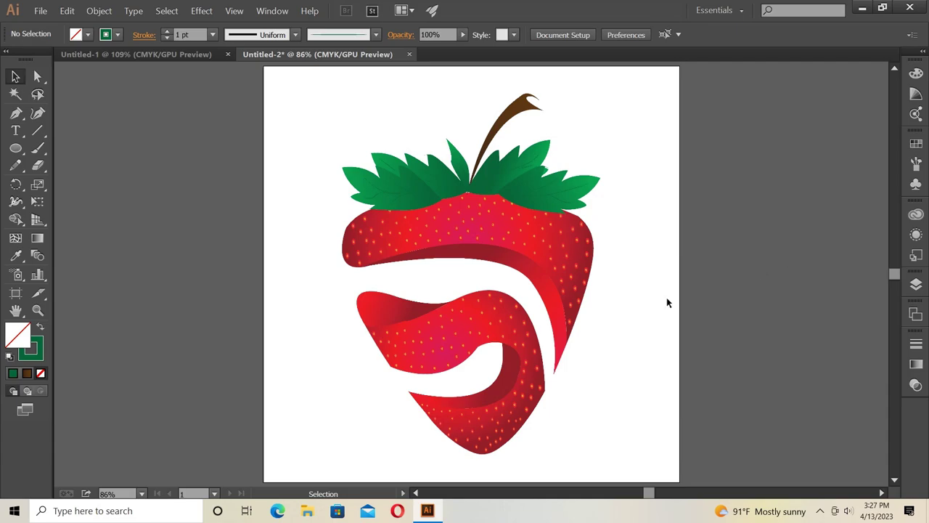